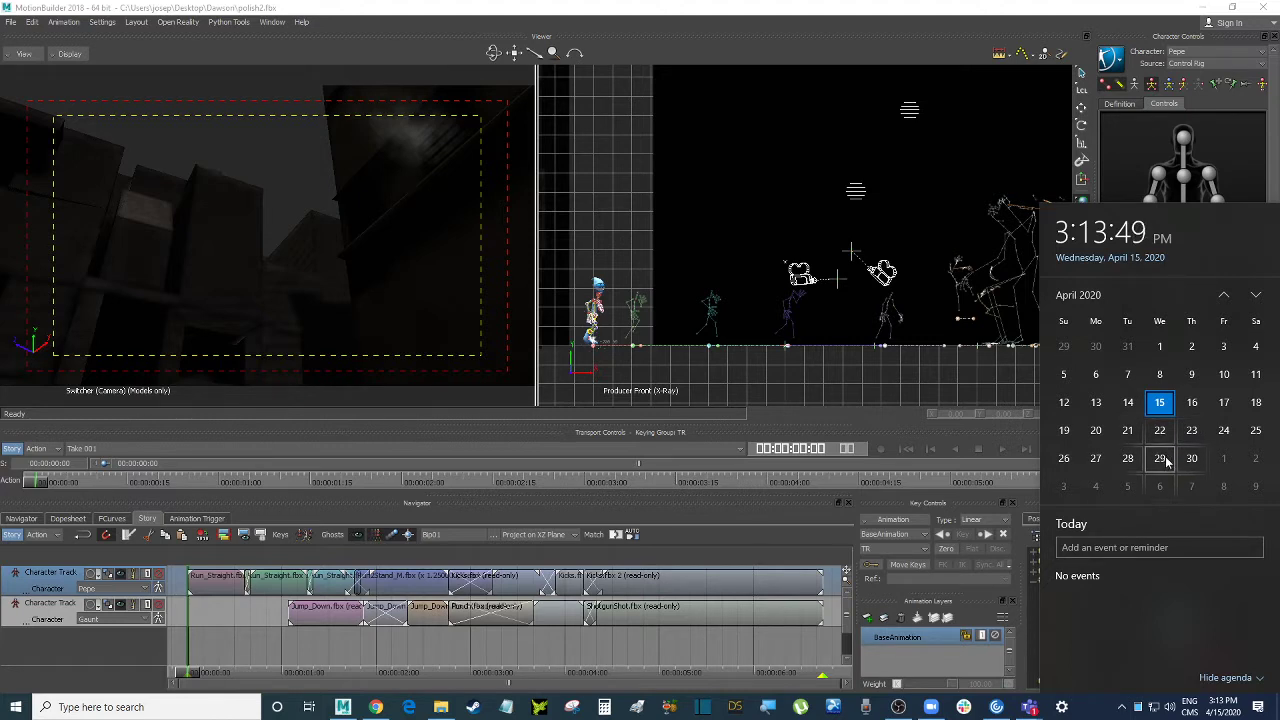
- Play the whole take through once in the camera switcher view and return to the first frame
left_click(279, 148)
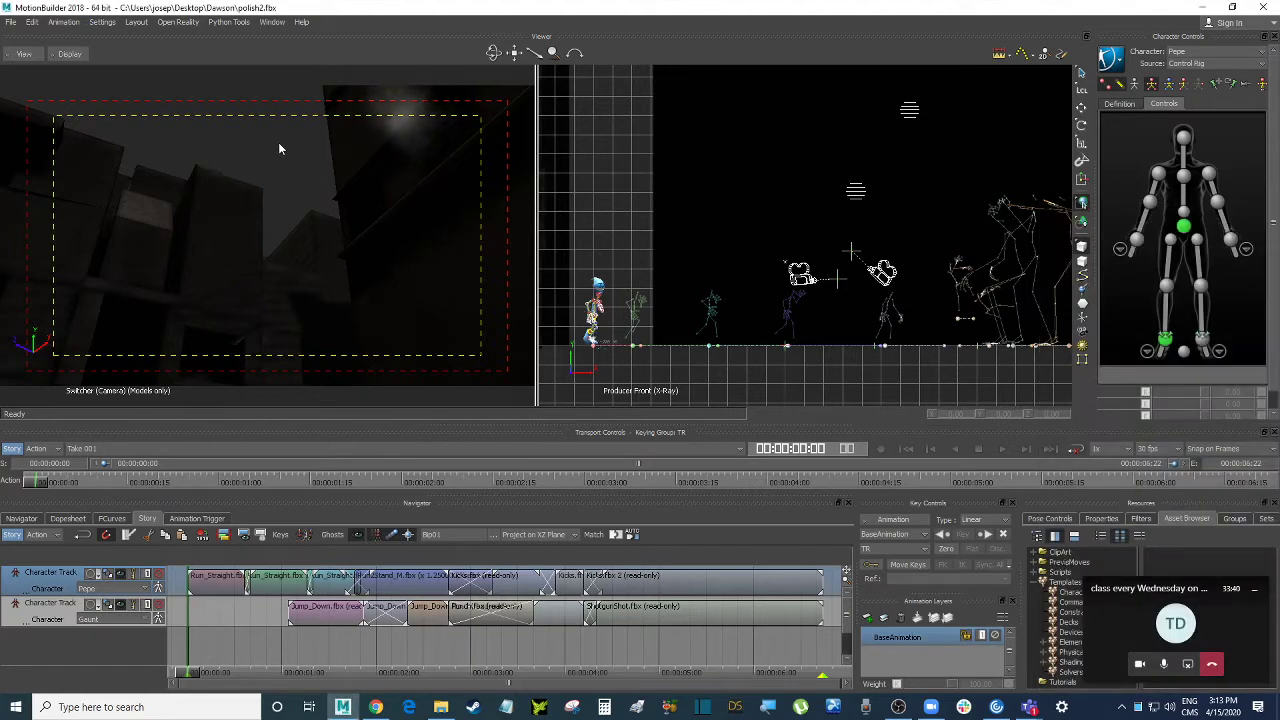
key("space")
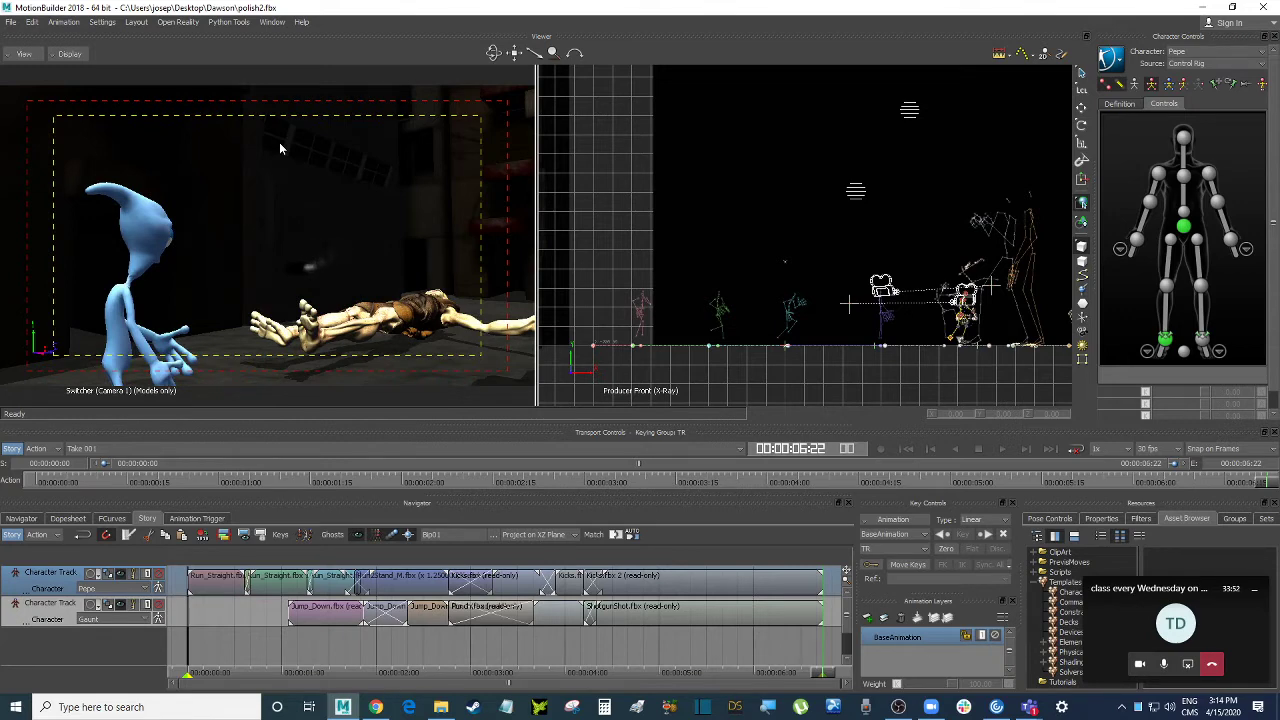
key("Home")
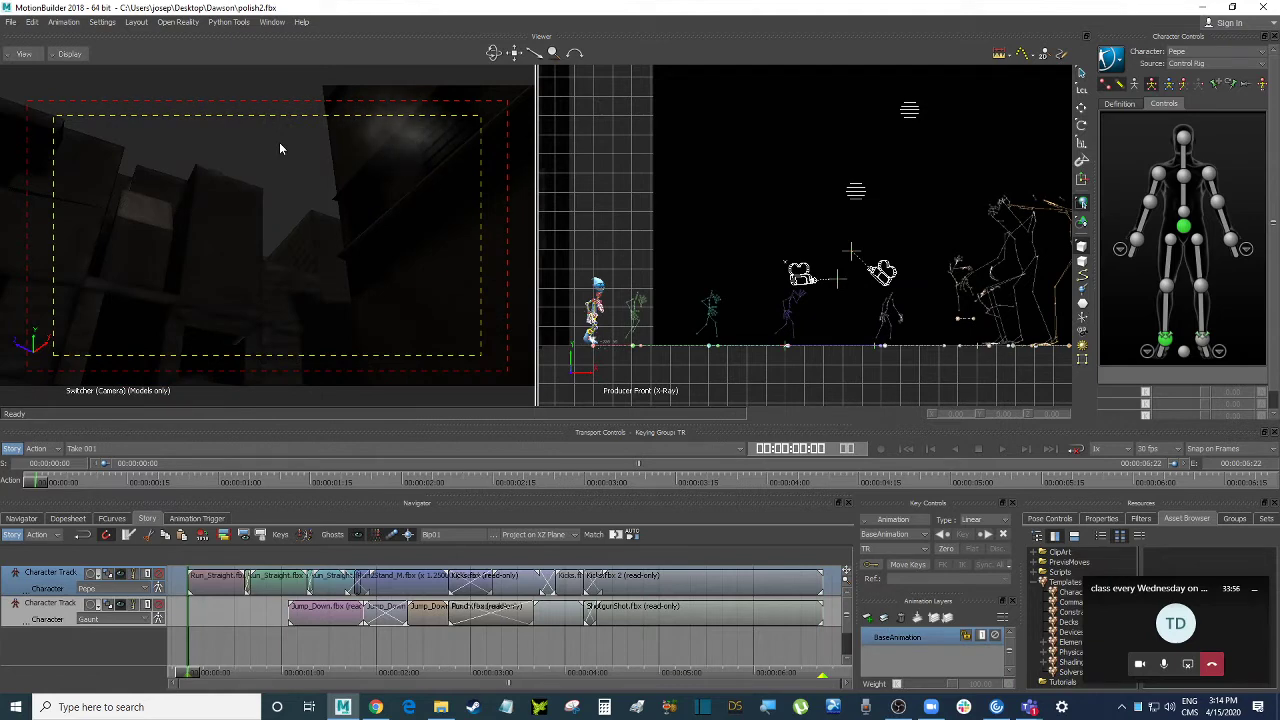
- Replay the take from the first frame to review the two characters' motion and camera cuts, stopping partway
left_click(13, 449)
key("space")
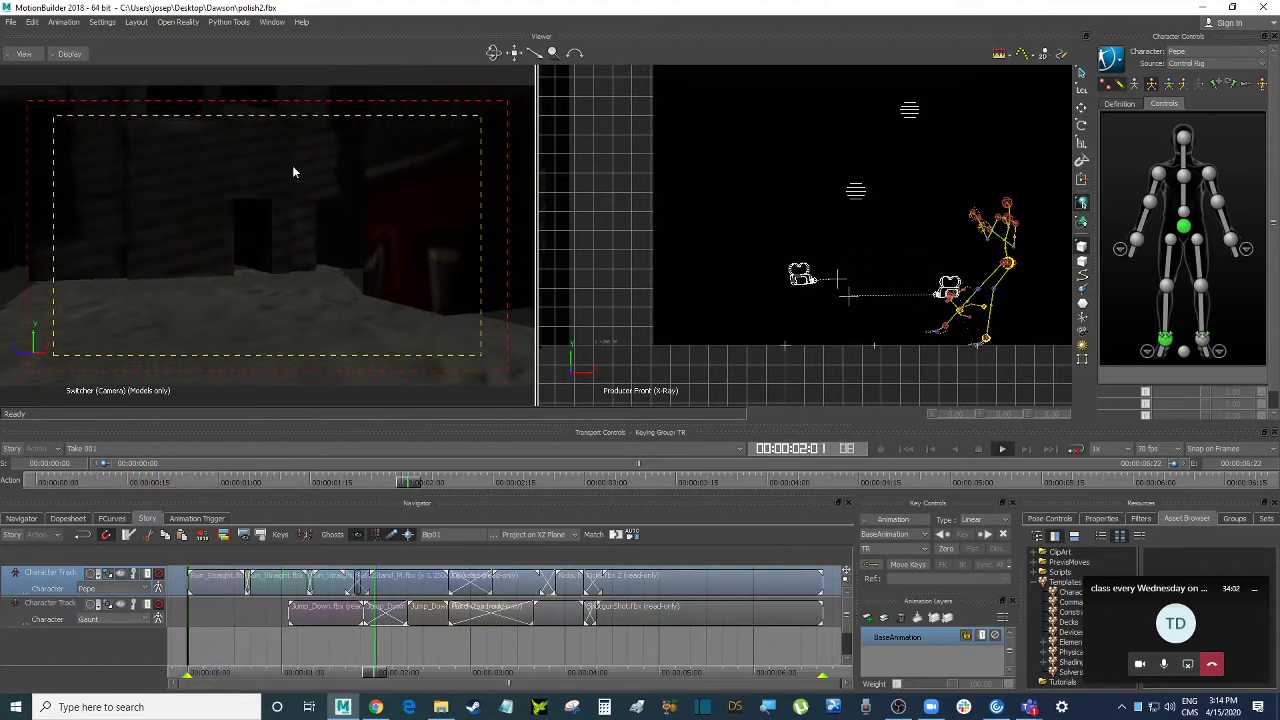
left_click(12, 535)
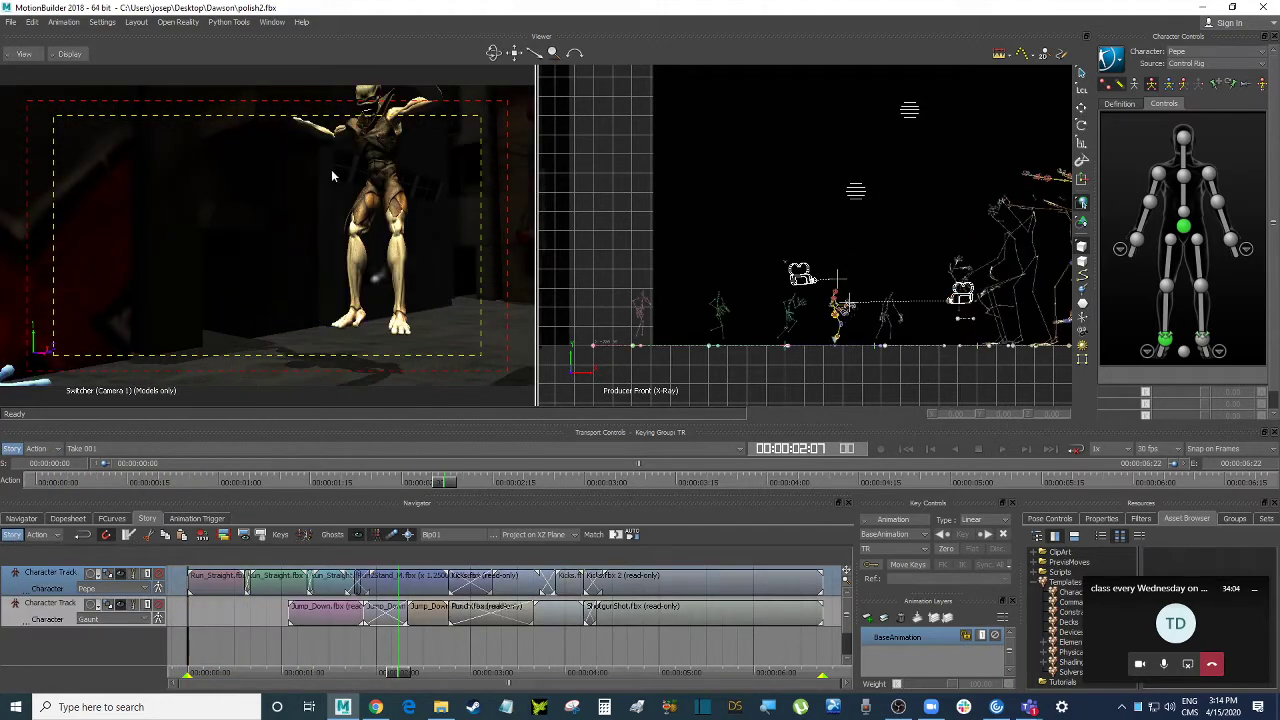
key("Home")
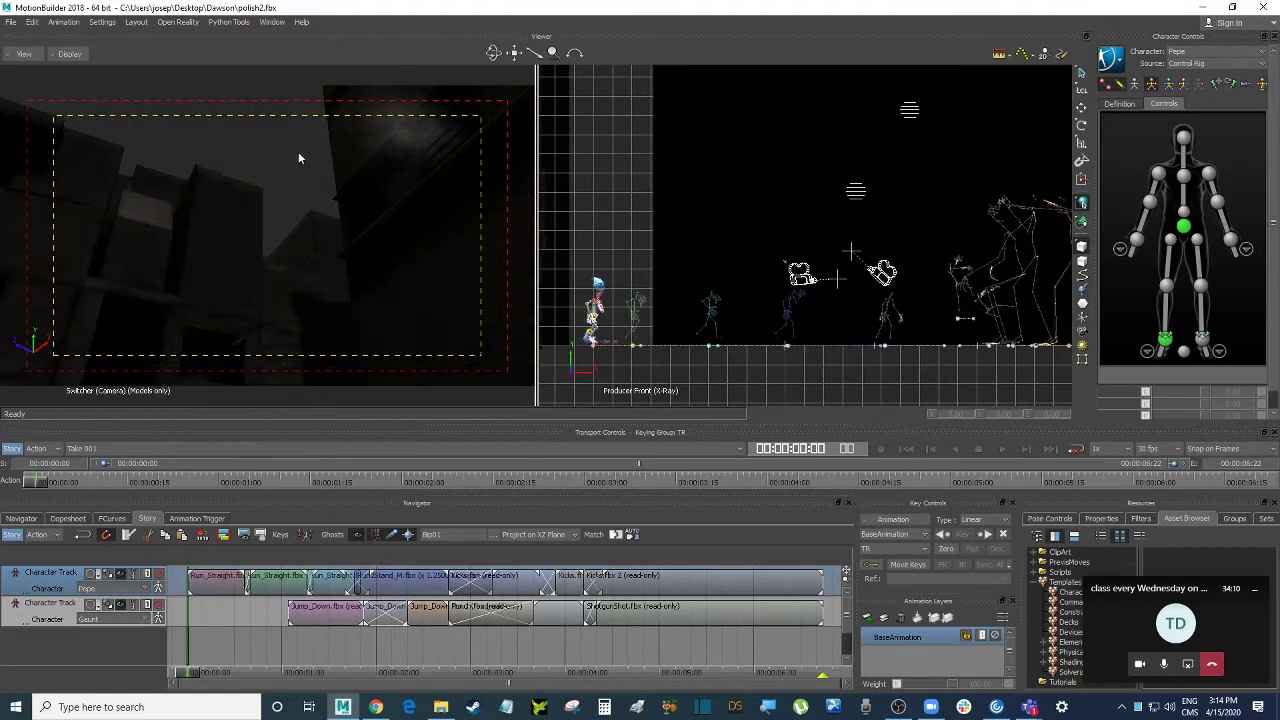
key("space")
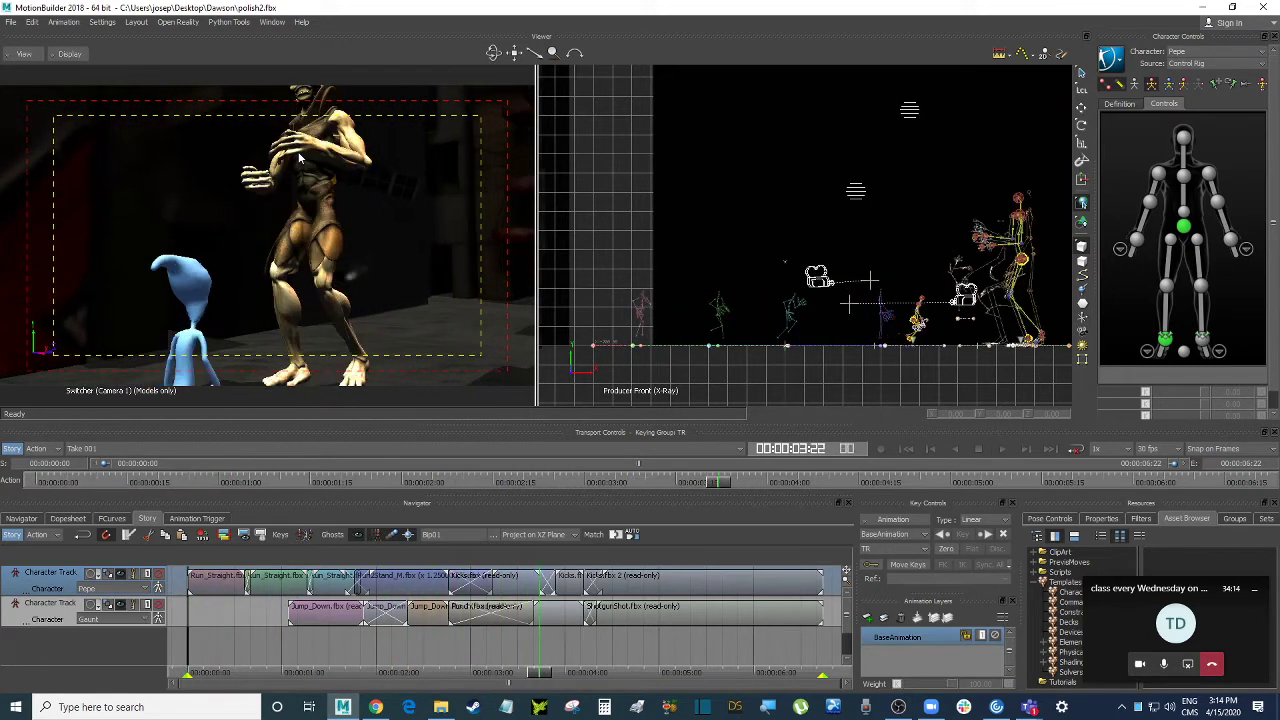
key("space")
- Scrub through the blended Story clips of both character tracks from 00:00:02:01 to 00:00:04:06, inspecting the clip overlaps up close
left_click_drag(721, 482, 408, 482)
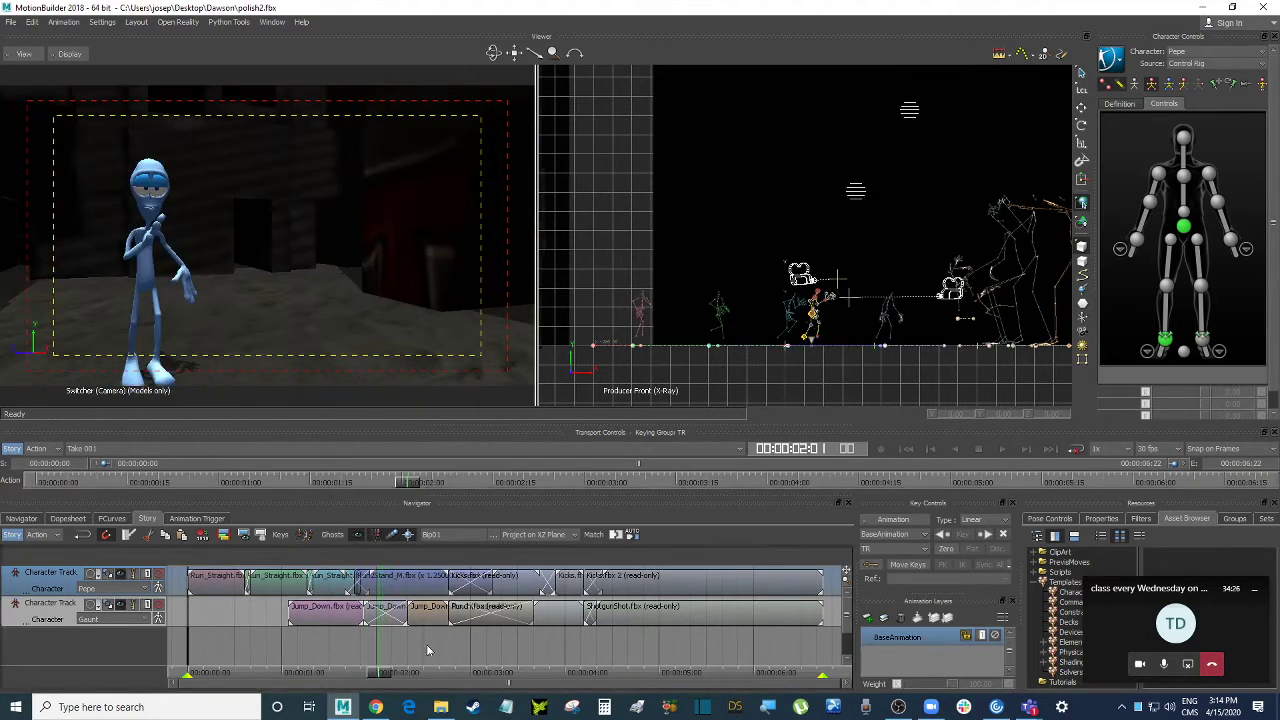
scroll(300, 648, "up", 3)
scroll(300, 648, "up", 1)
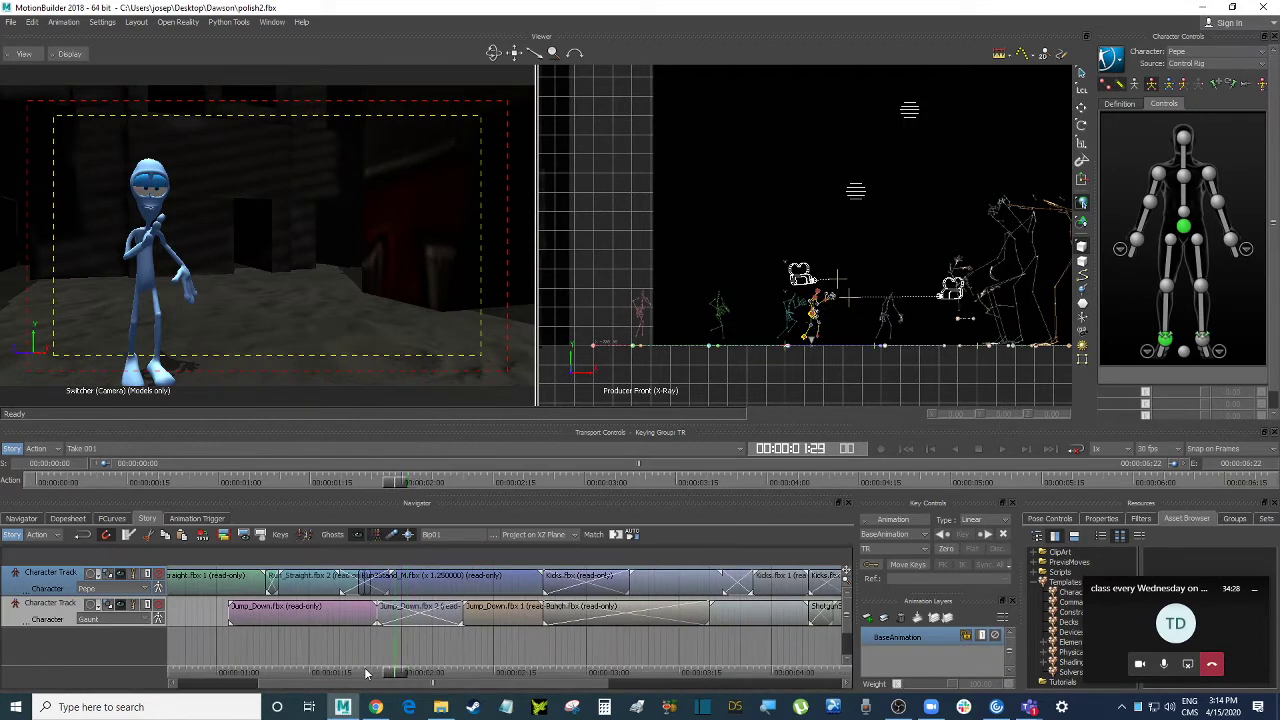
left_click_drag(410, 660, 706, 644)
left_click(642, 643)
key("a")
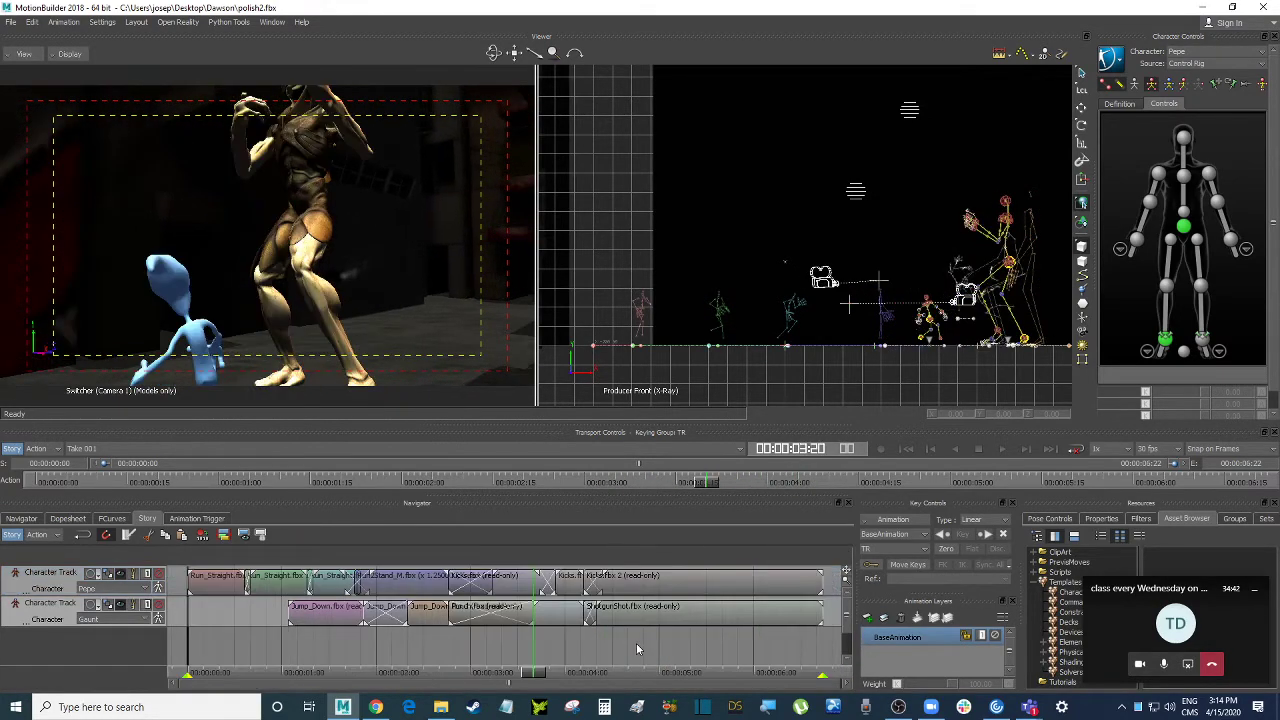
left_click_drag(531, 674, 580, 672)
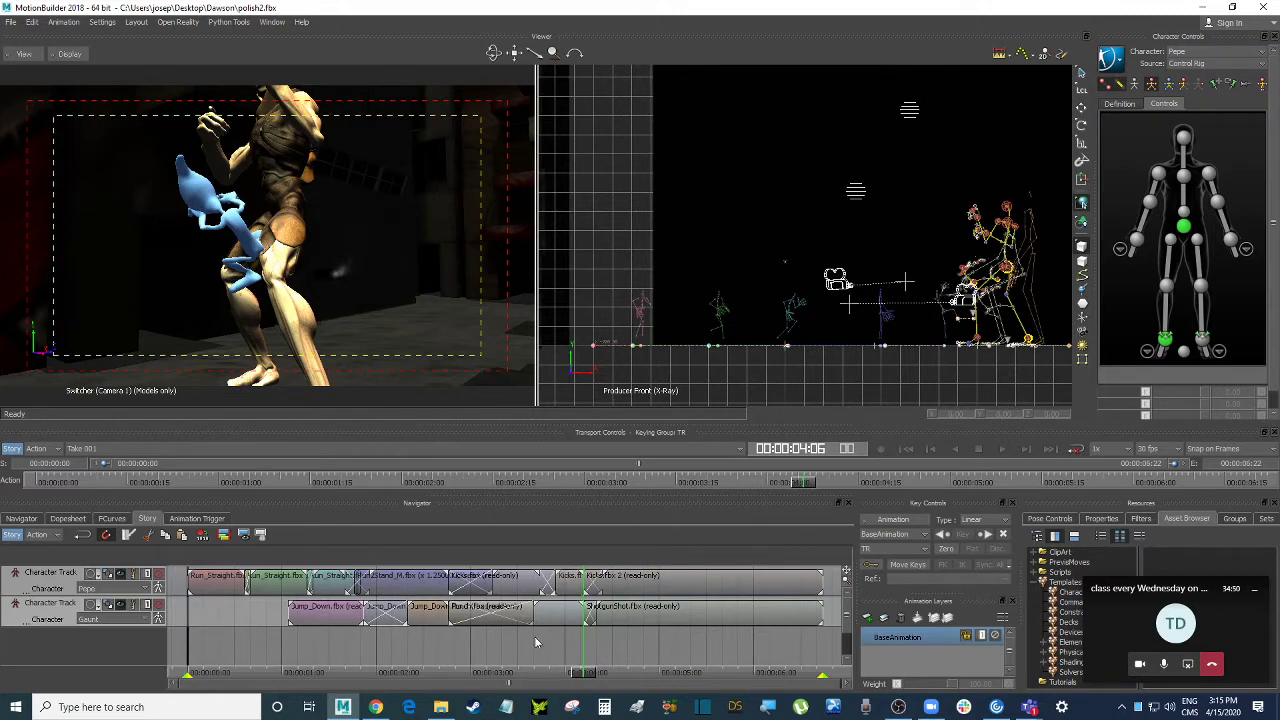
- Minimize the call window, expand the ClipArt Motions folder in the Asset Browser, and show the PrevisMoves contents as a list
left_click(1065, 551)
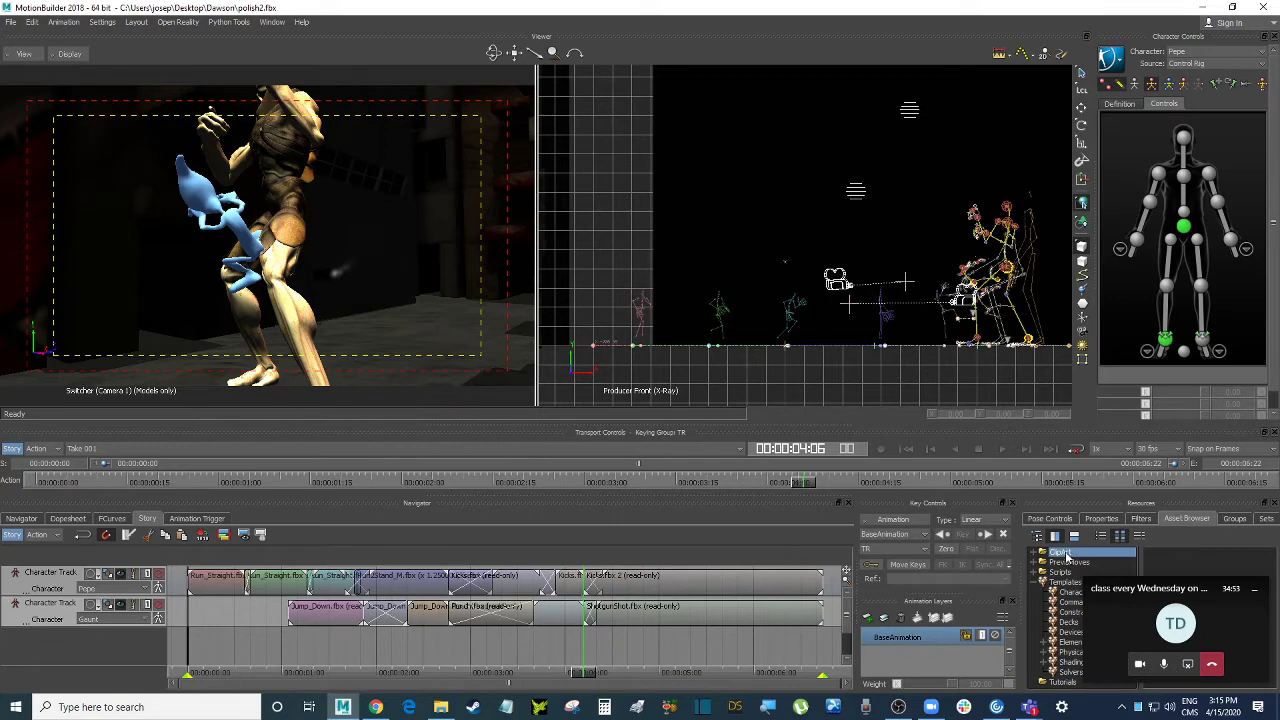
left_click(1258, 592)
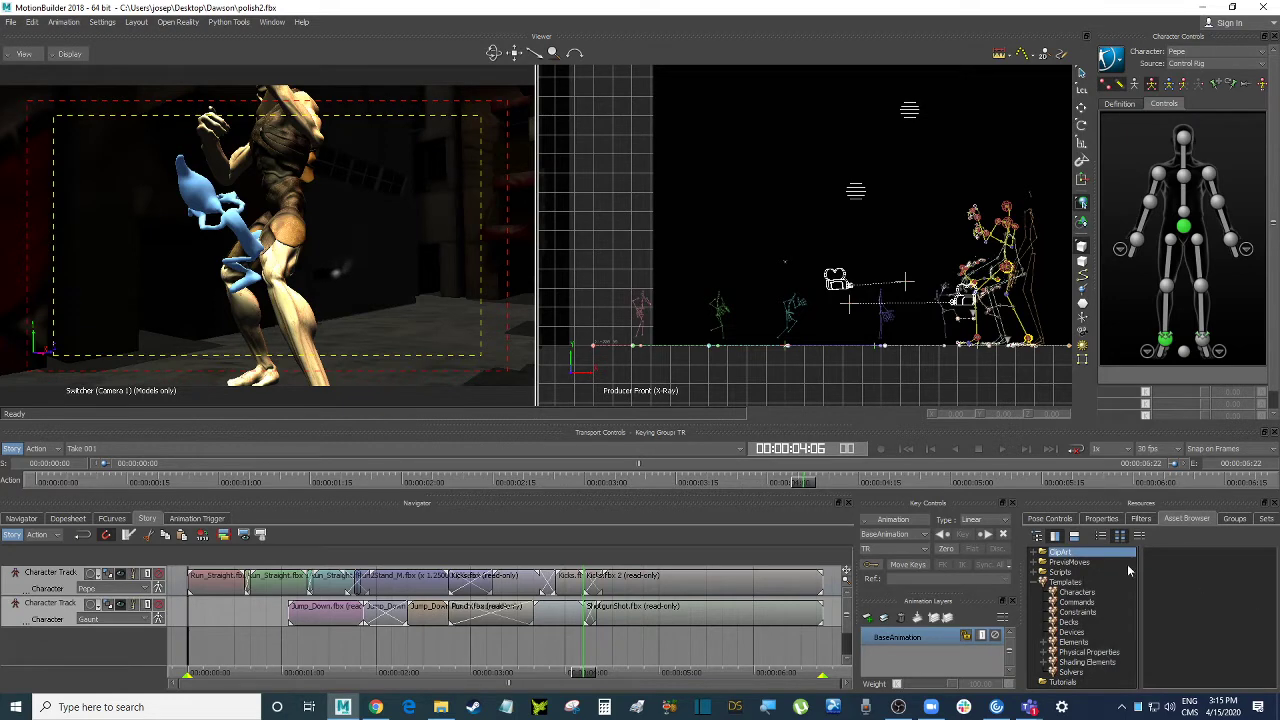
left_click(1041, 553)
left_click(1073, 582)
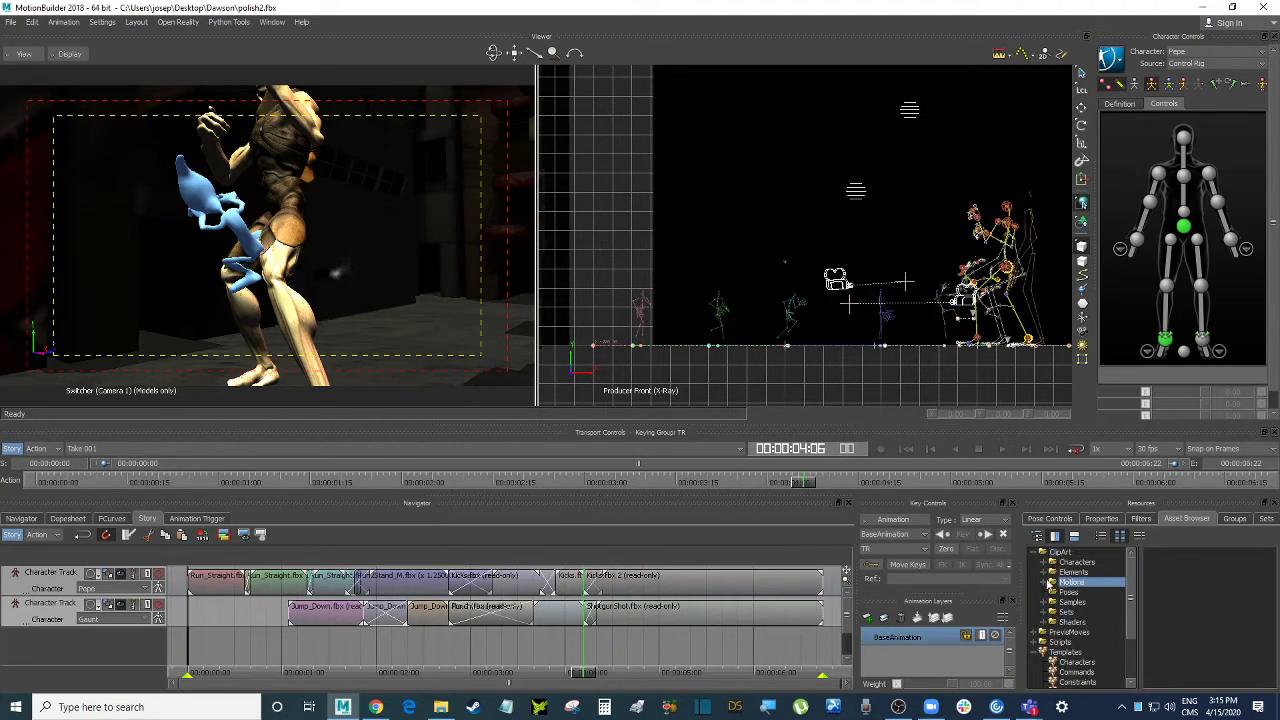
left_click(1043, 582)
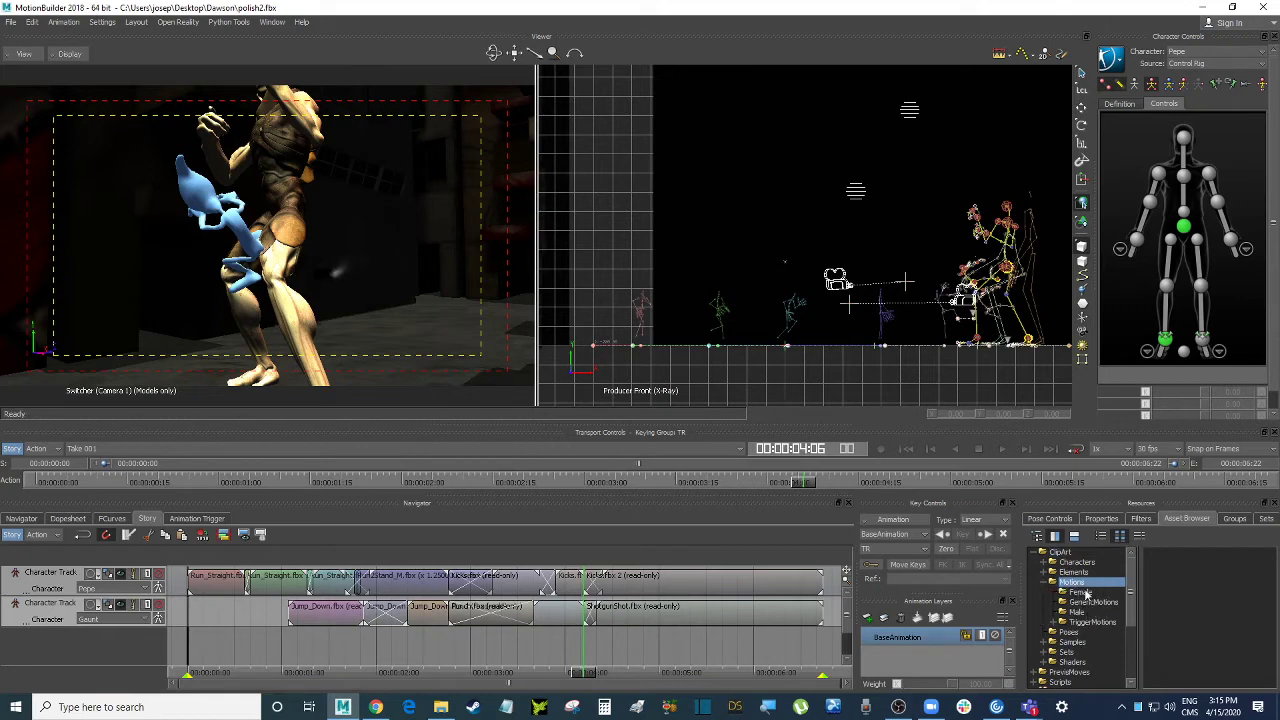
key("Down")
left_click(1101, 537)
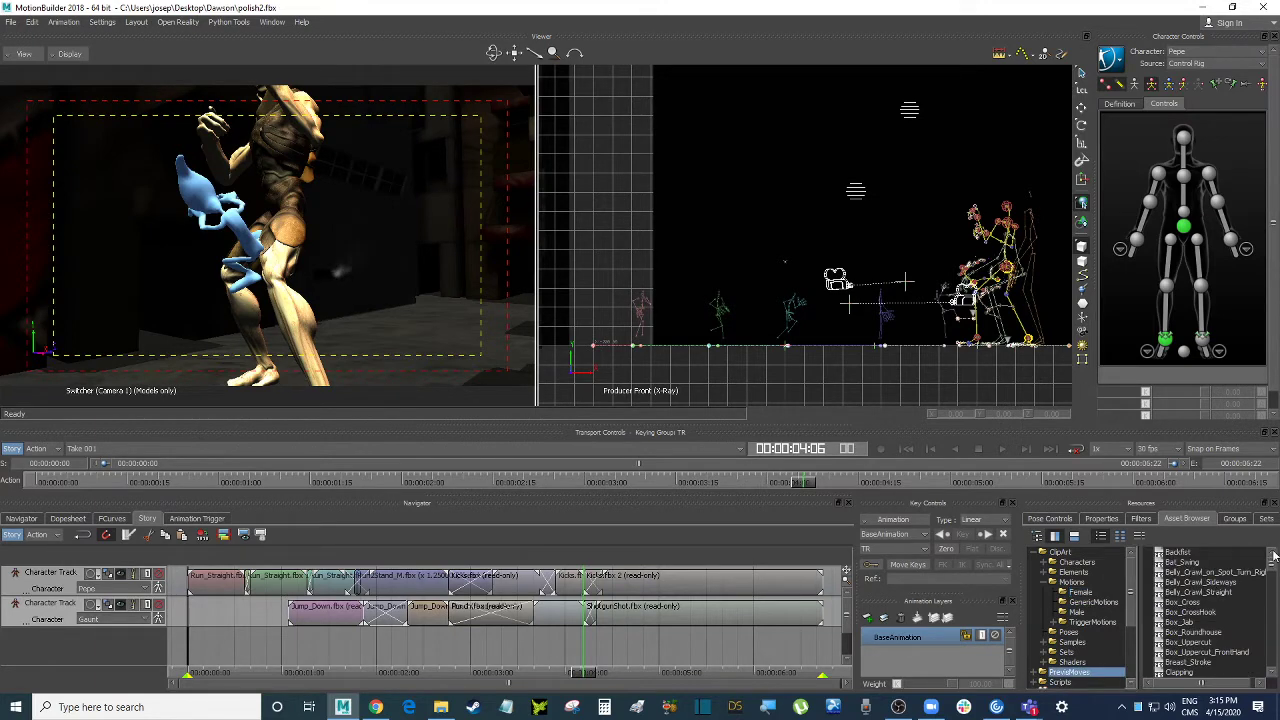
- Switch to Chrome, go to the 3D Animation Techniques course page on Moodle, and open and close its Resources item
left_click(375, 707)
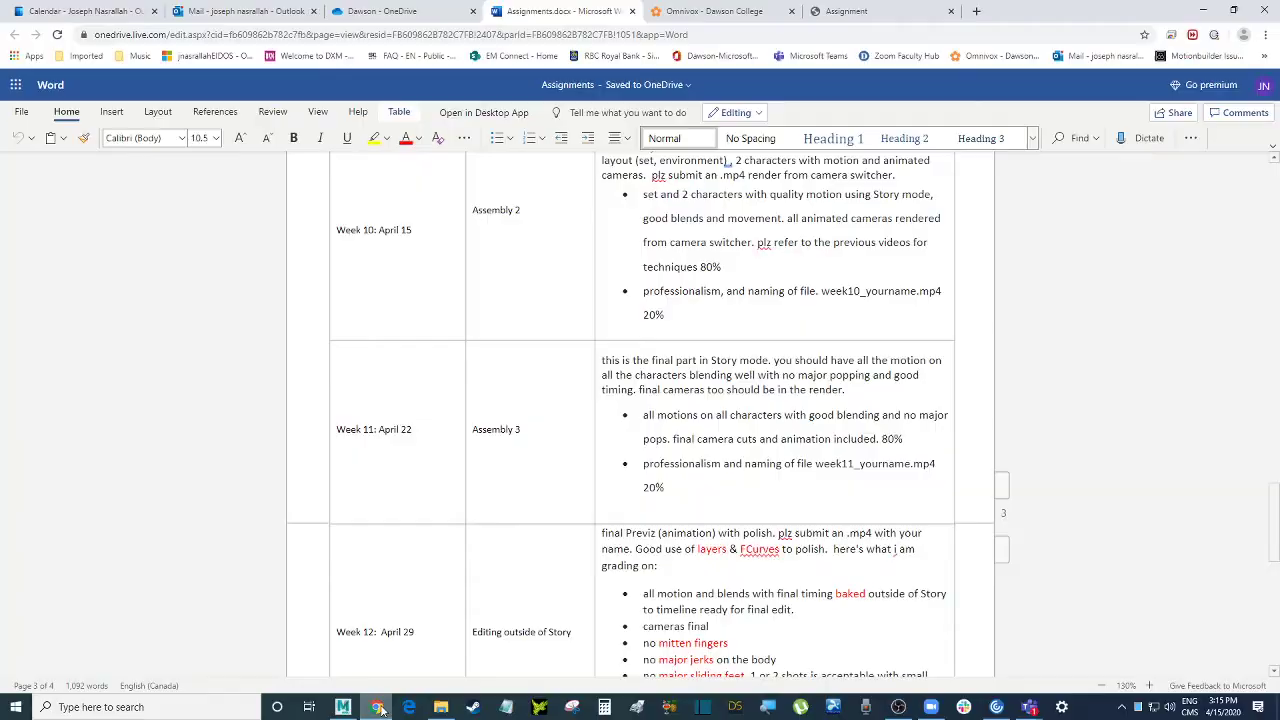
left_click(870, 11)
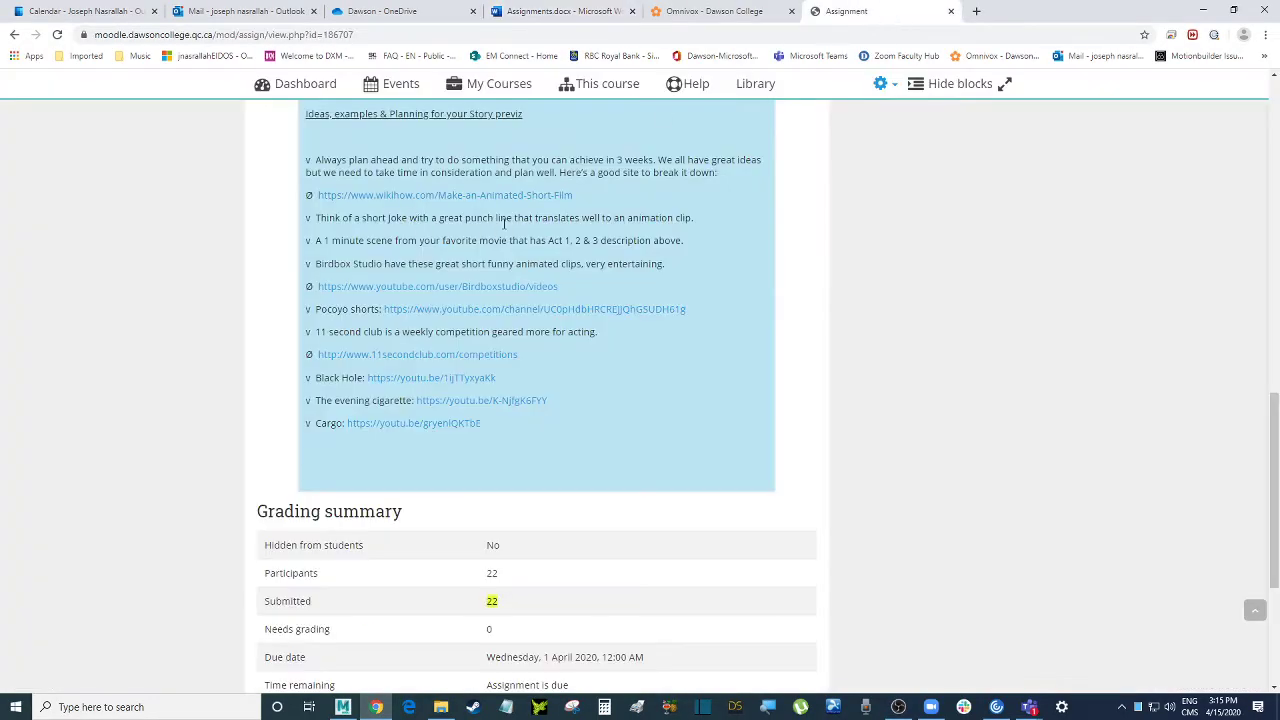
scroll(504, 222, "up", 10)
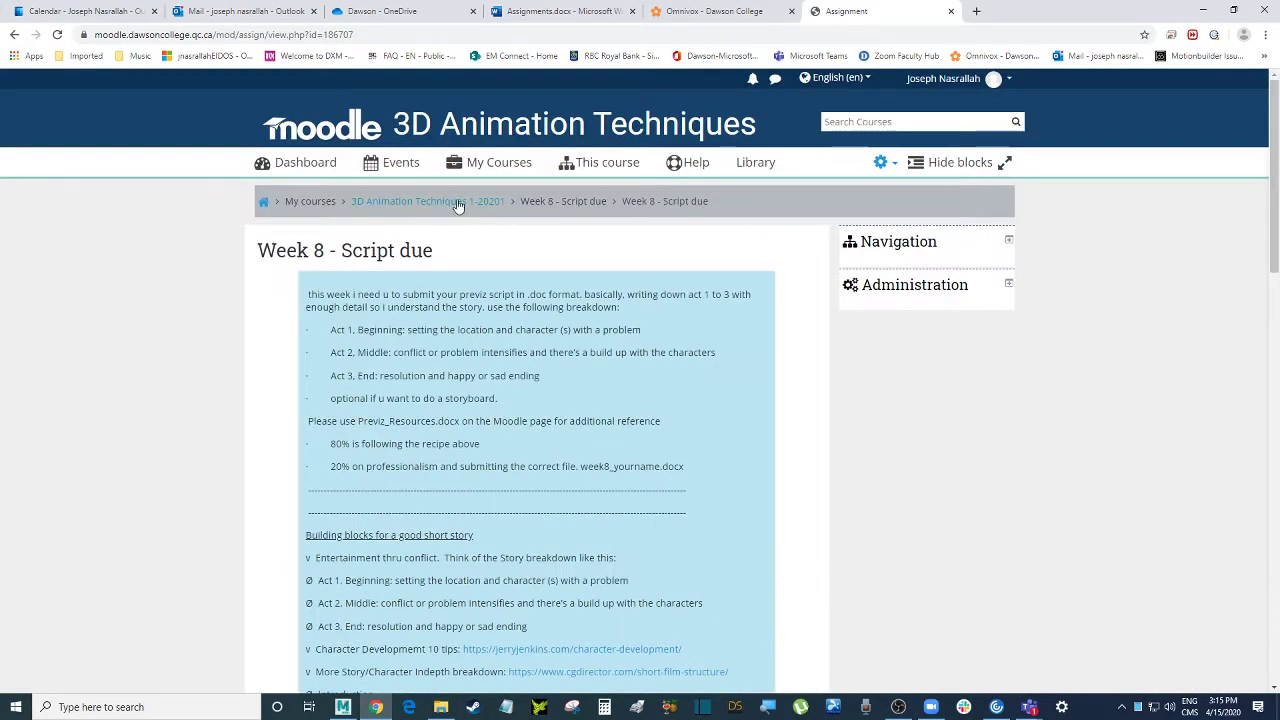
left_click(458, 204)
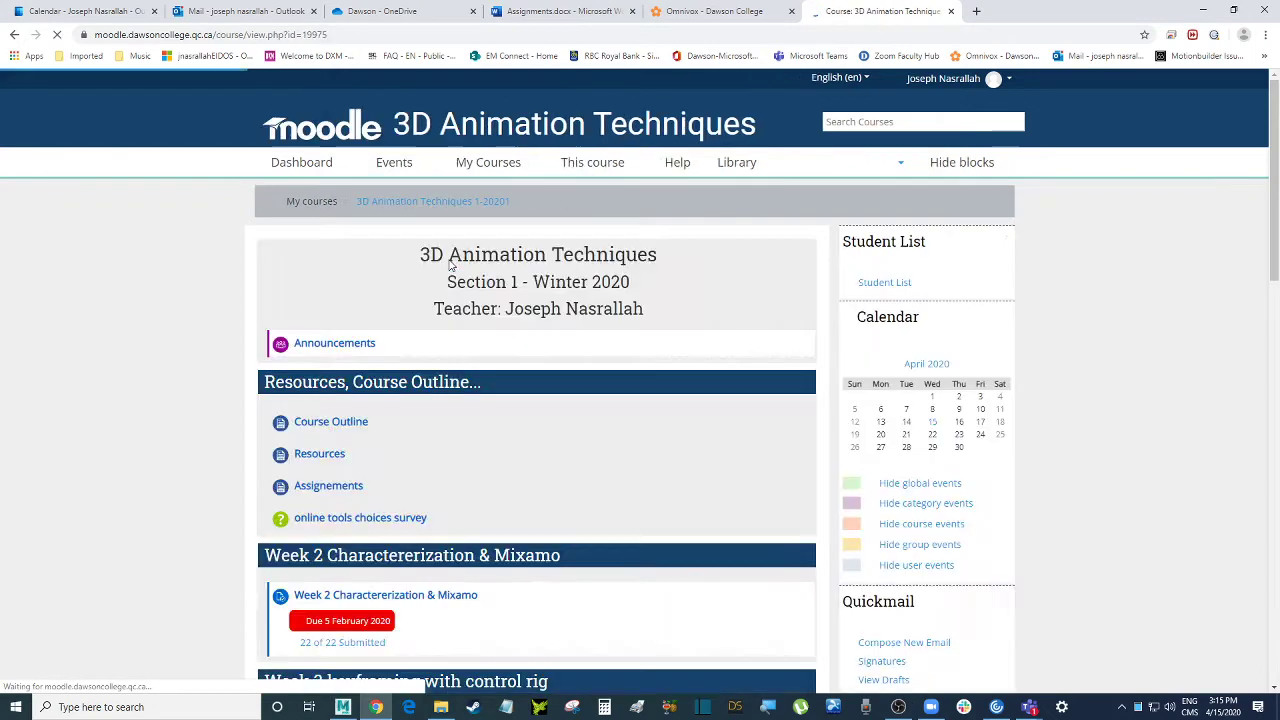
scroll(385, 405, "down", 1)
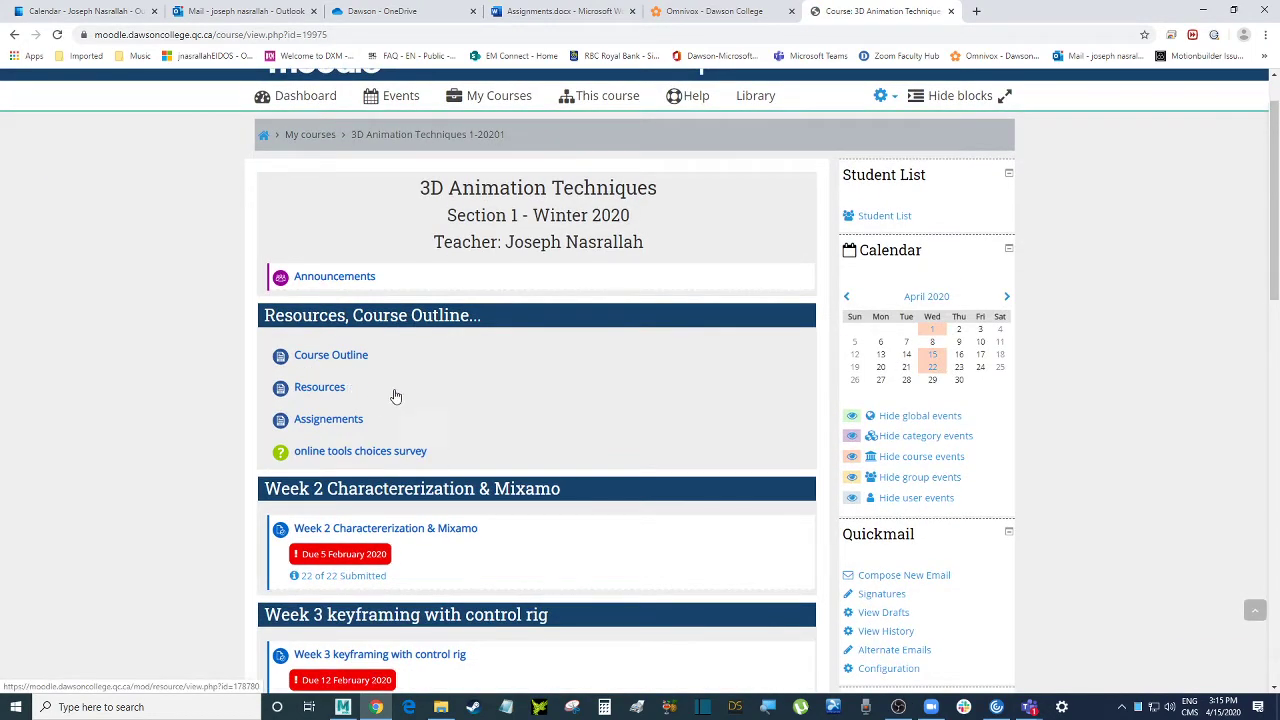
scroll(415, 375, "down", 1)
left_click(489, 291)
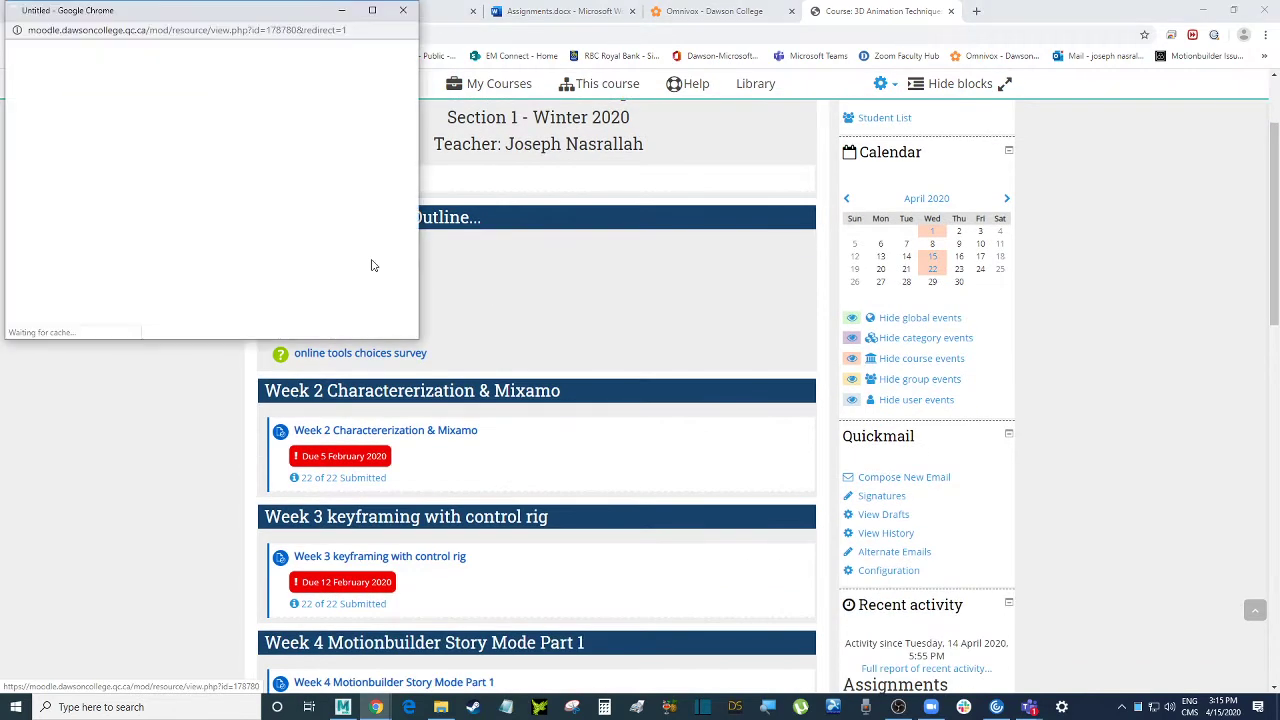
left_click(403, 10)
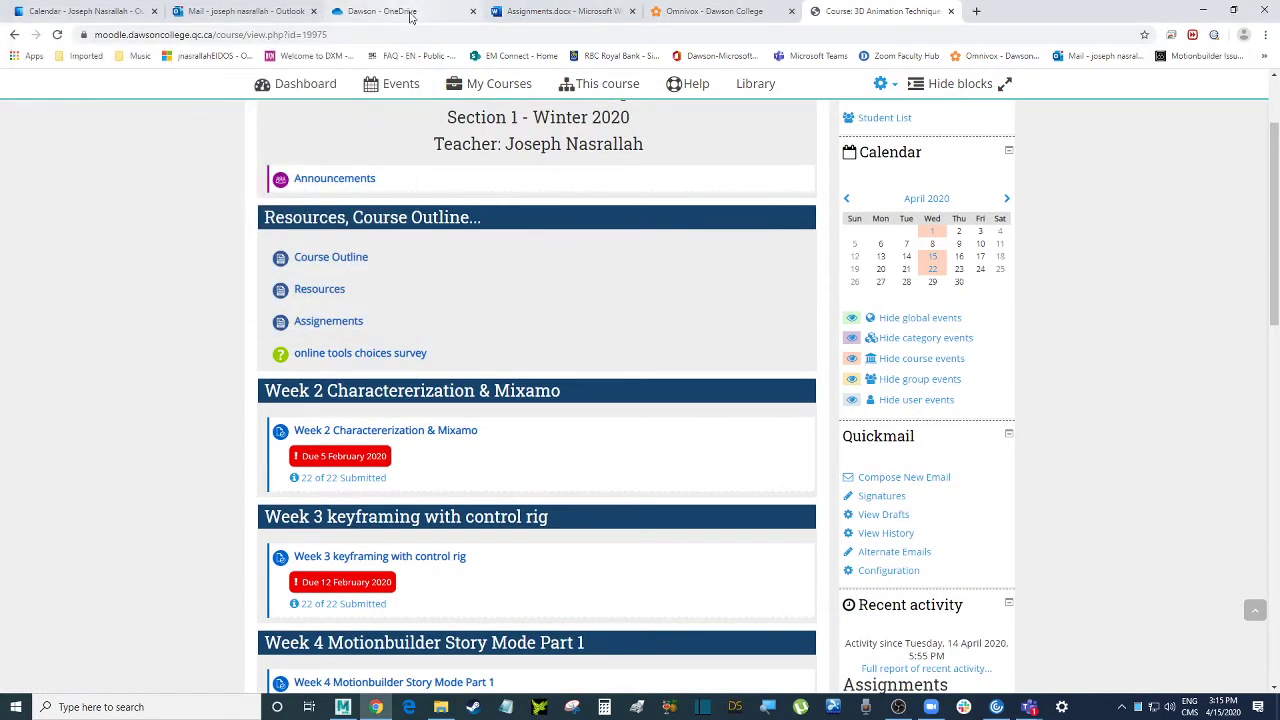
- Open Previz_Resources.docx from the Dawson OneDrive folder and examine its Resources and Motion Capture Resources sections
left_click(412, 14)
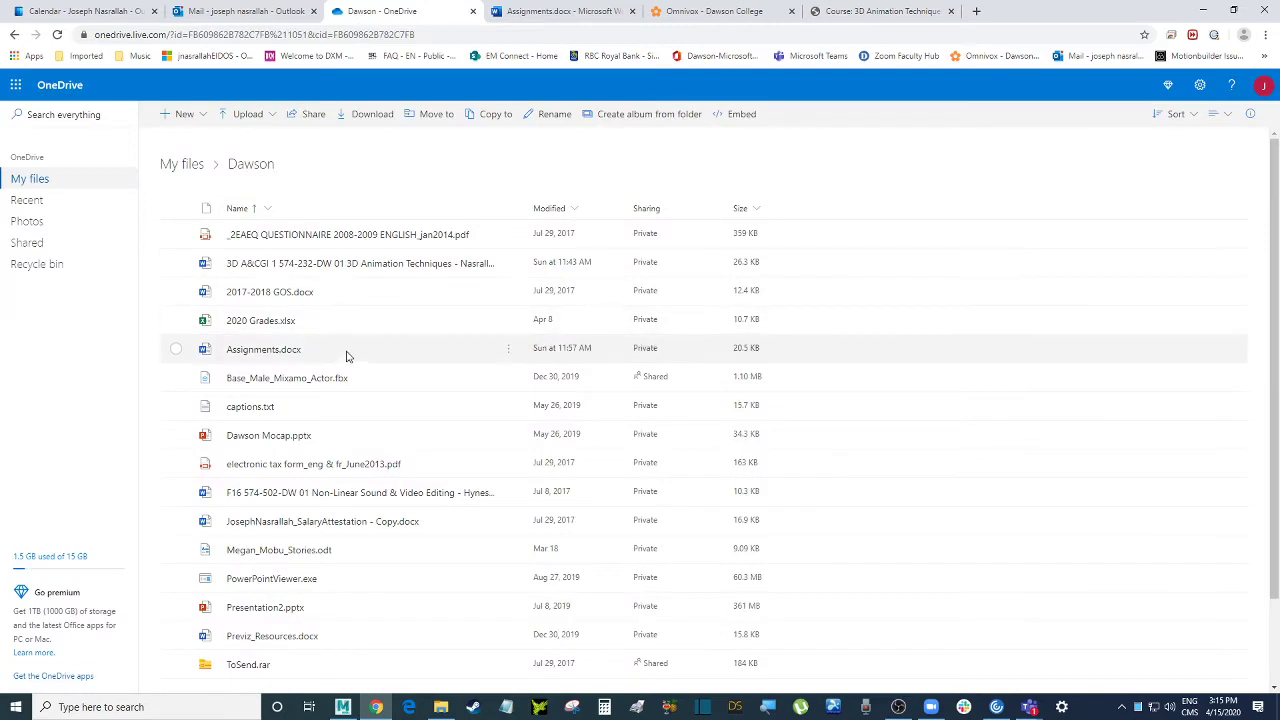
scroll(329, 583, "down", 1)
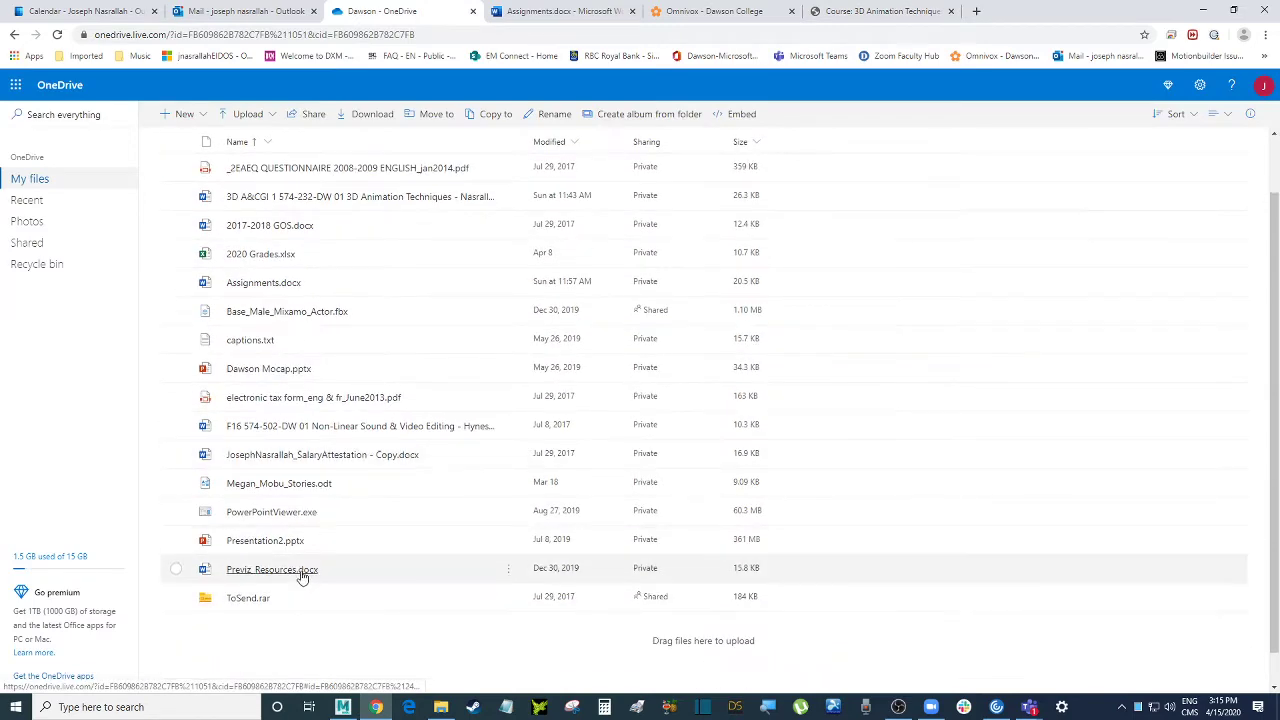
left_click(288, 572)
left_click(1030, 11)
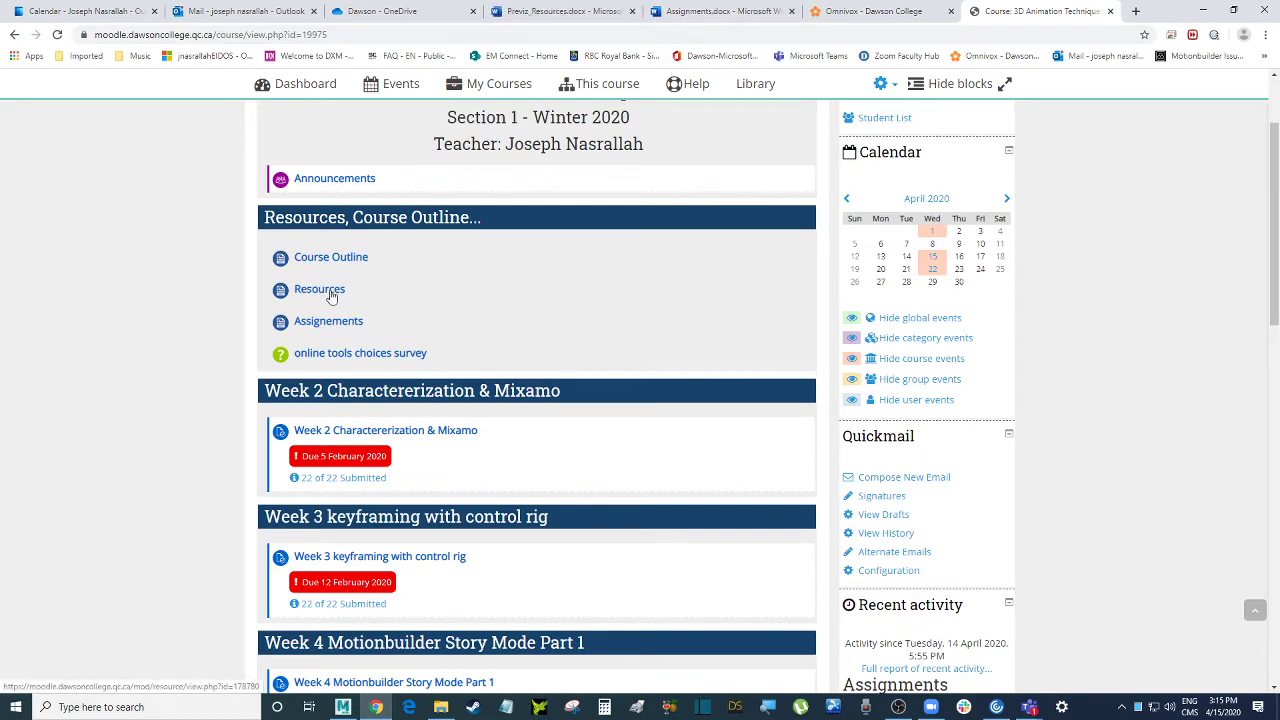
left_click(552, 11)
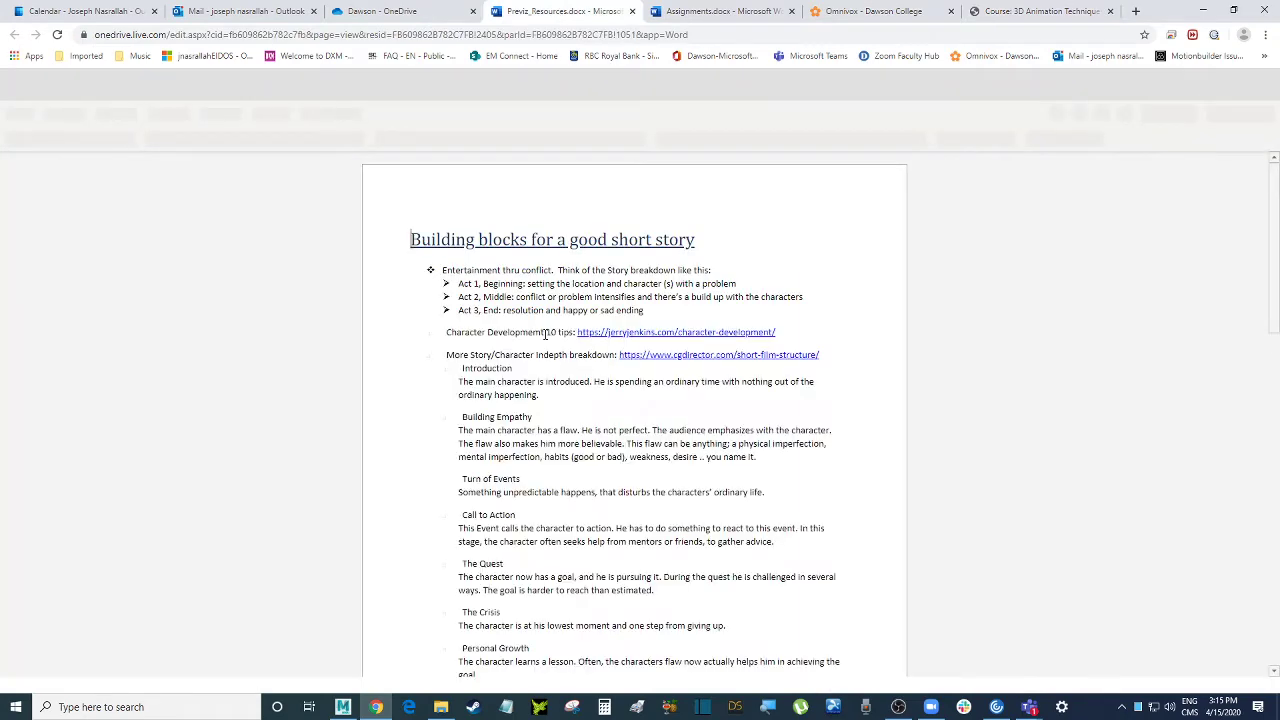
scroll(545, 335, "down", 7)
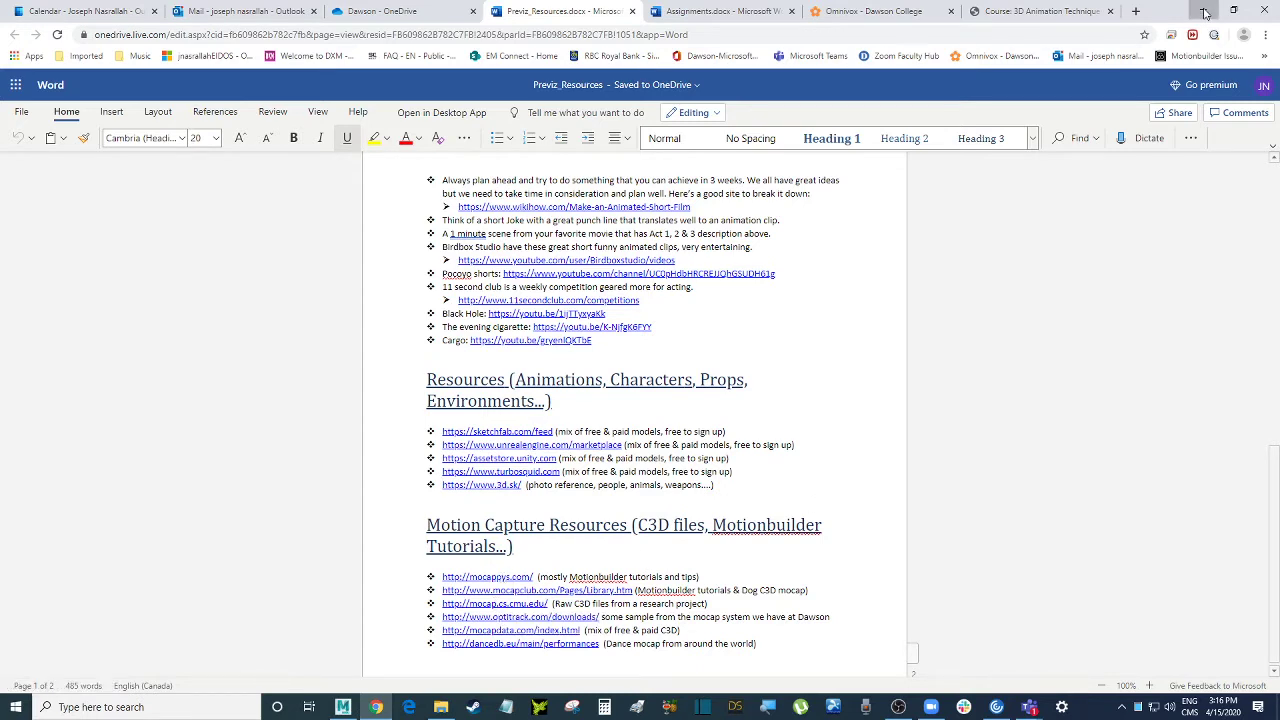
- Switch to MotionBuilder to list the ClipArt Female motions, and recheck the motion capture links in Previz_Resources.docx in Chrome
key("alt+Tab")
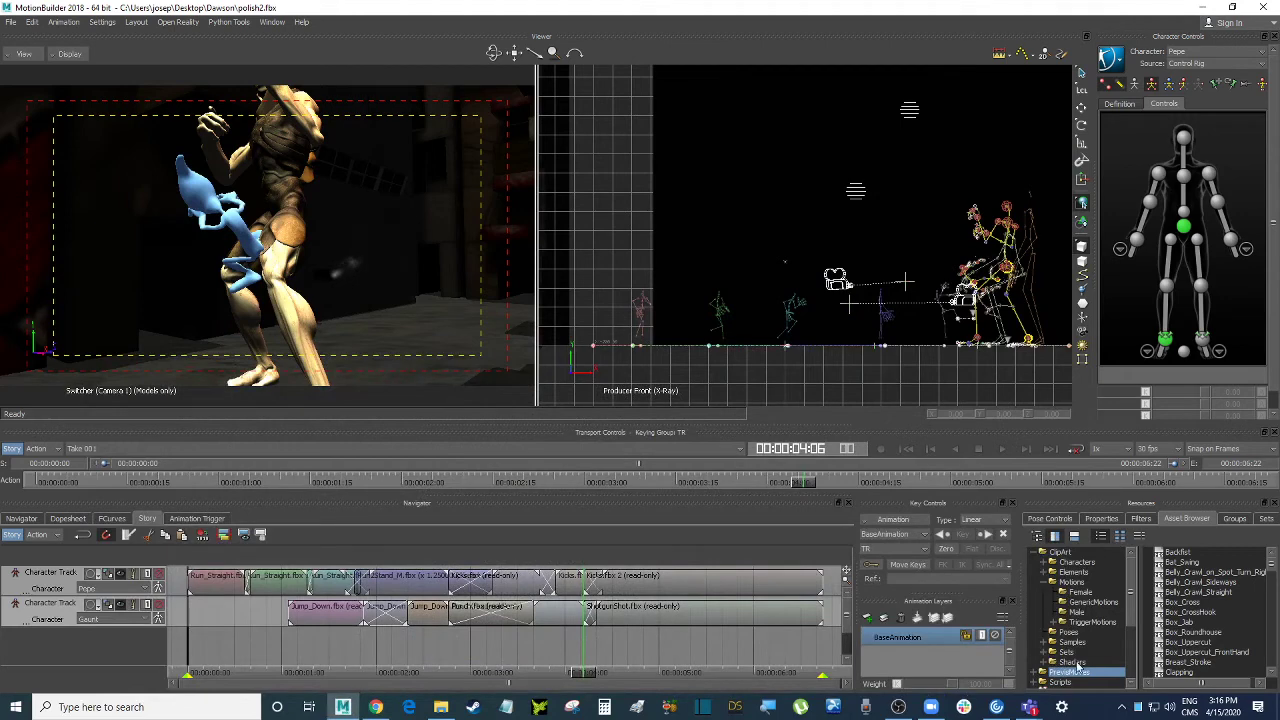
left_click(1080, 592)
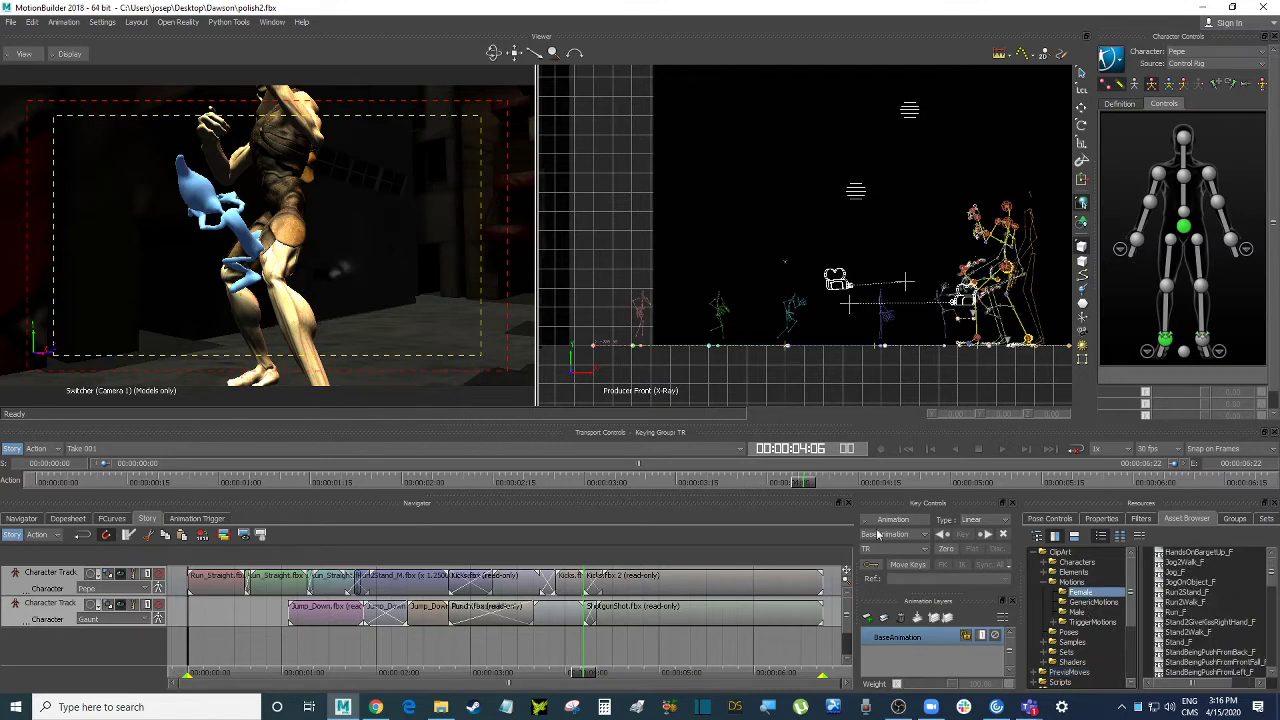
left_click(384, 707)
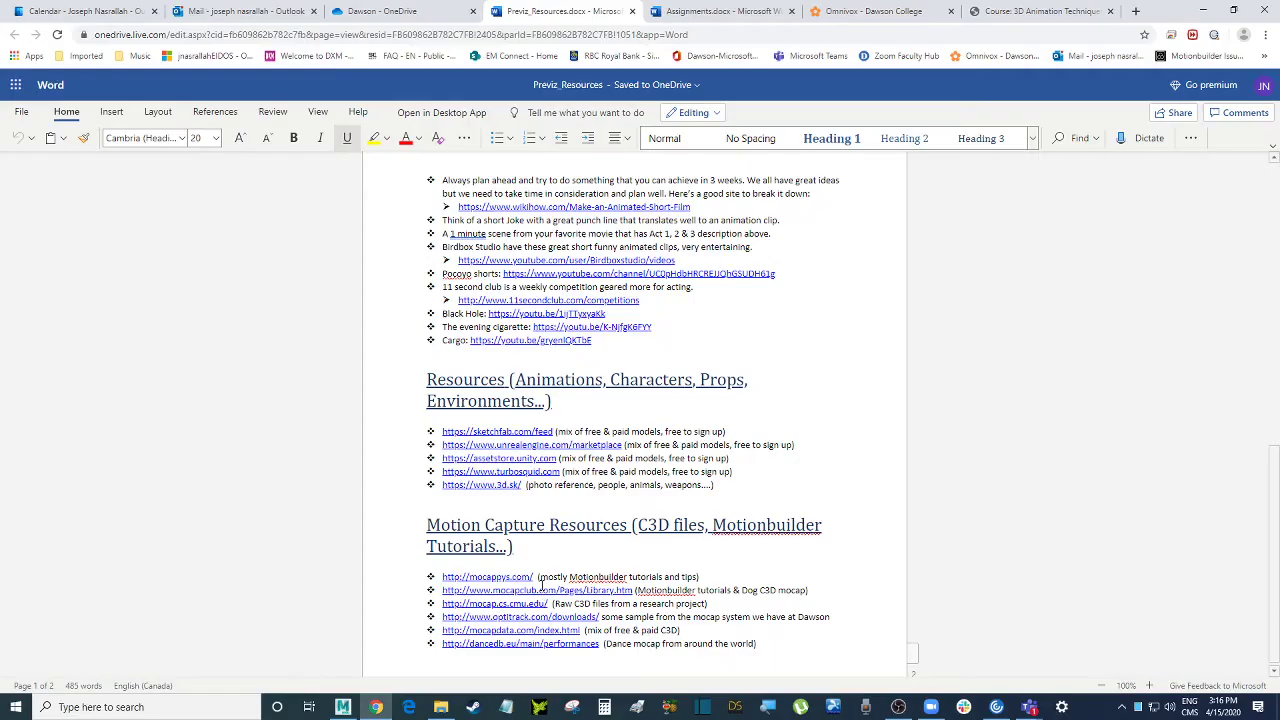
left_click(1203, 10)
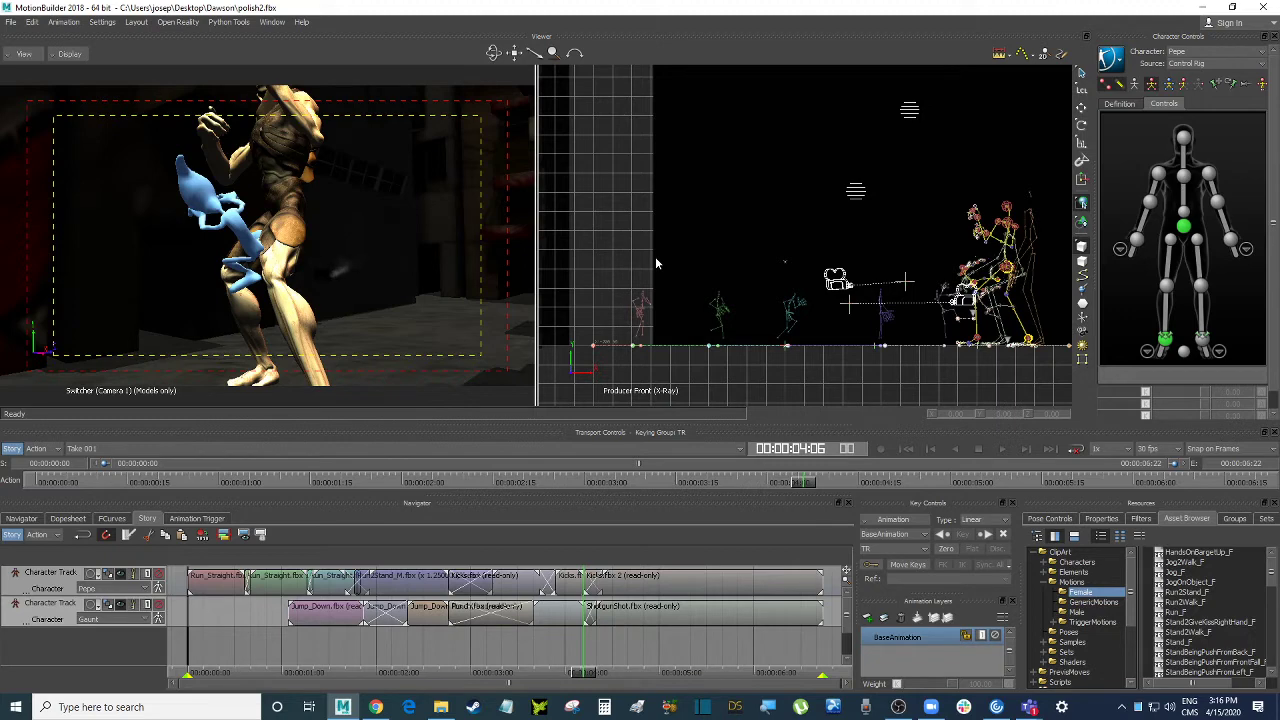
- Check the open Microsoft Teams class call windows
mouse_move(1029, 707)
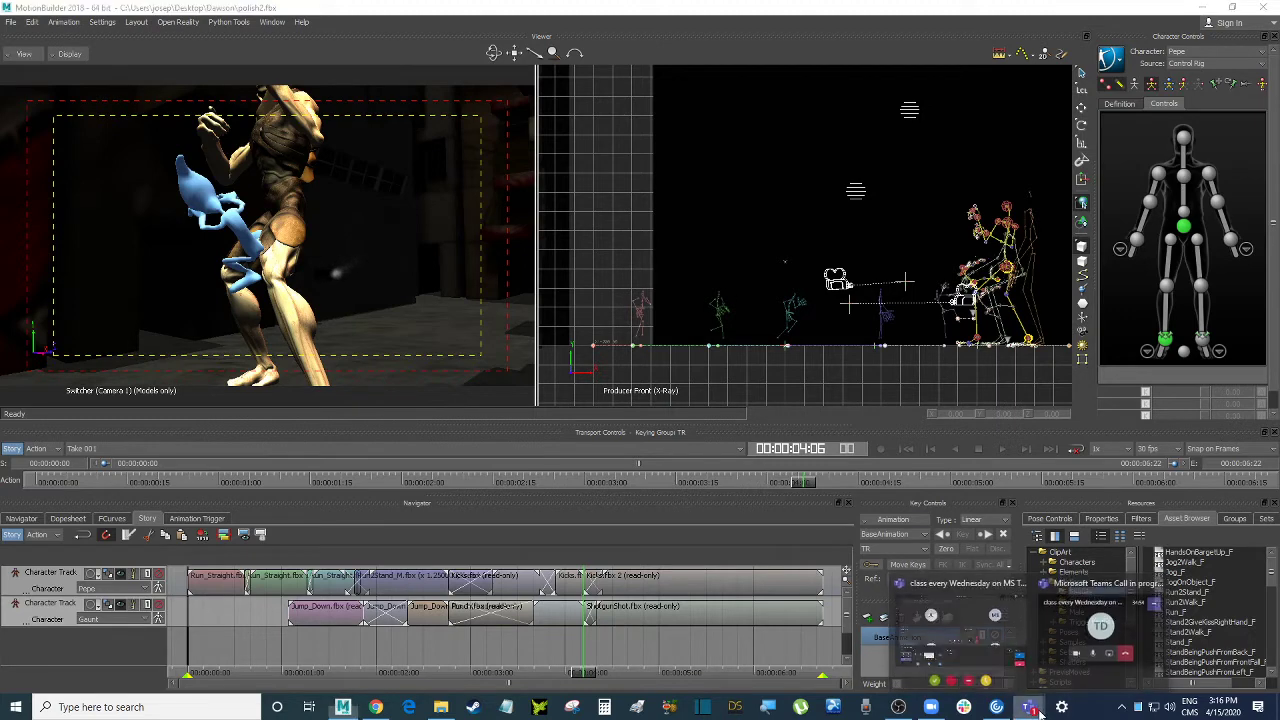
mouse_move(965, 640)
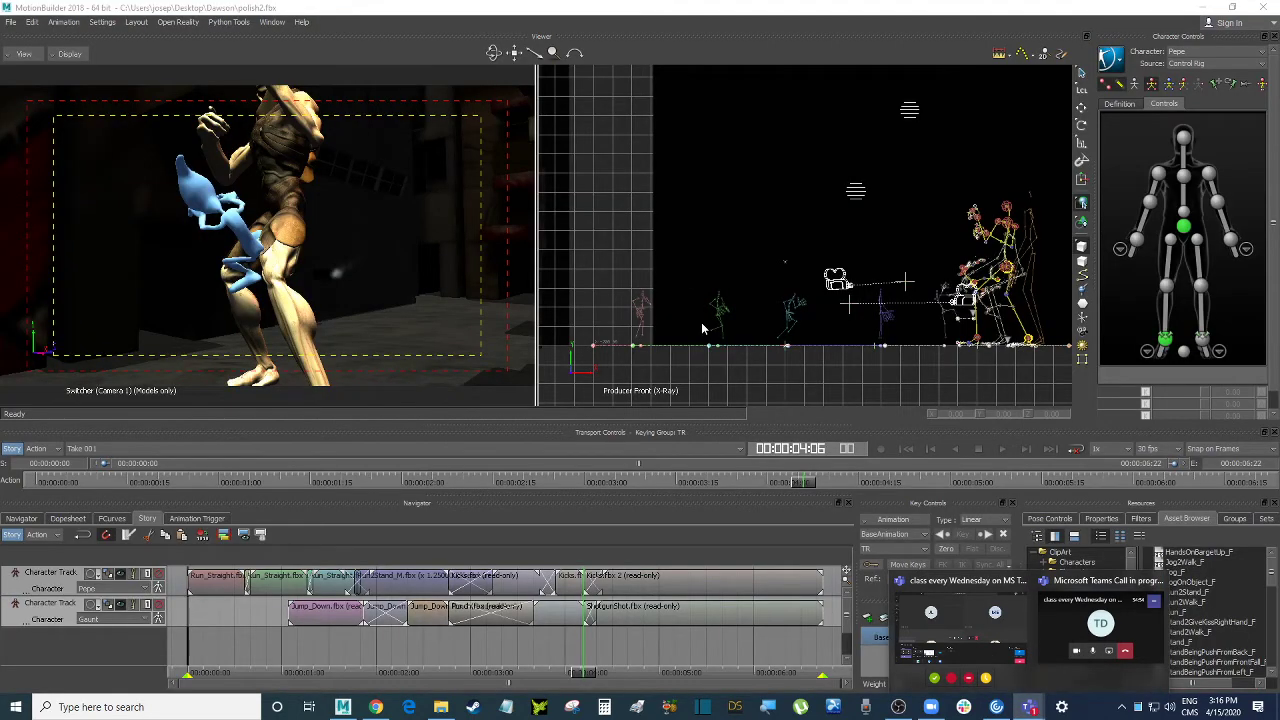
left_click(1031, 708)
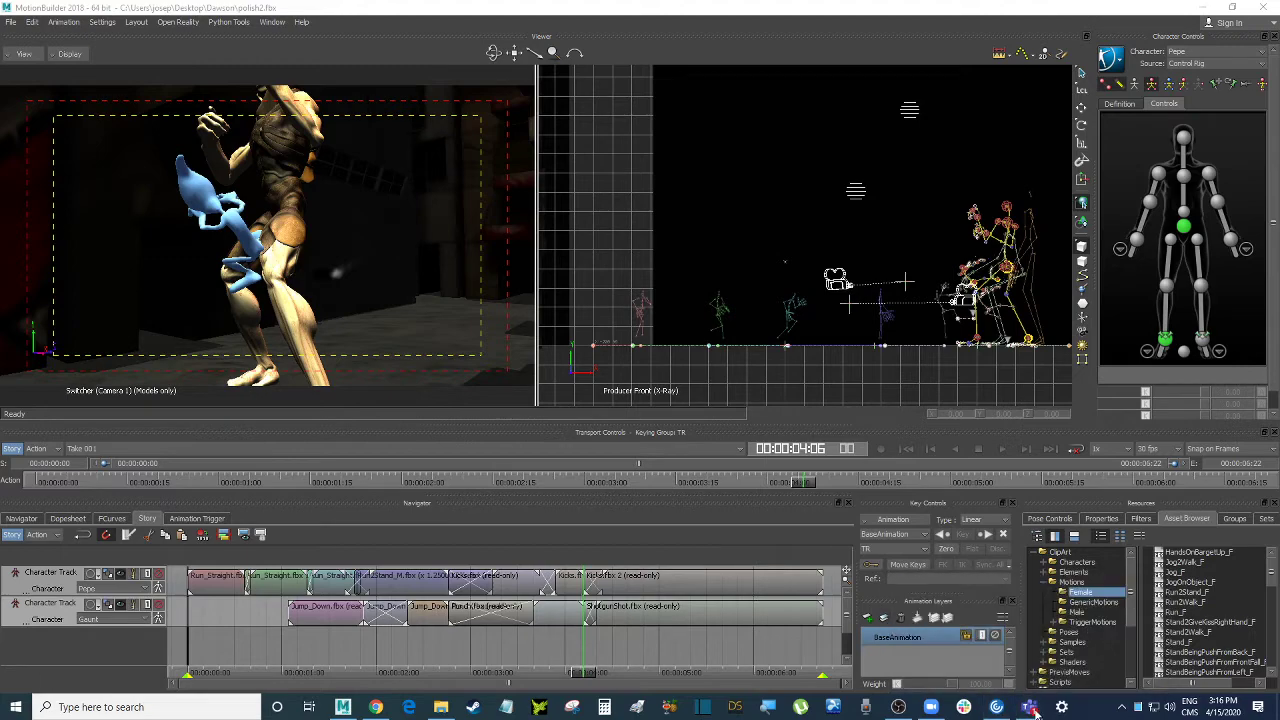
- Switch to the Microsoft Teams class call, read the meeting chat, view the participants list, and return to MotionBuilder
mouse_move(1031, 708)
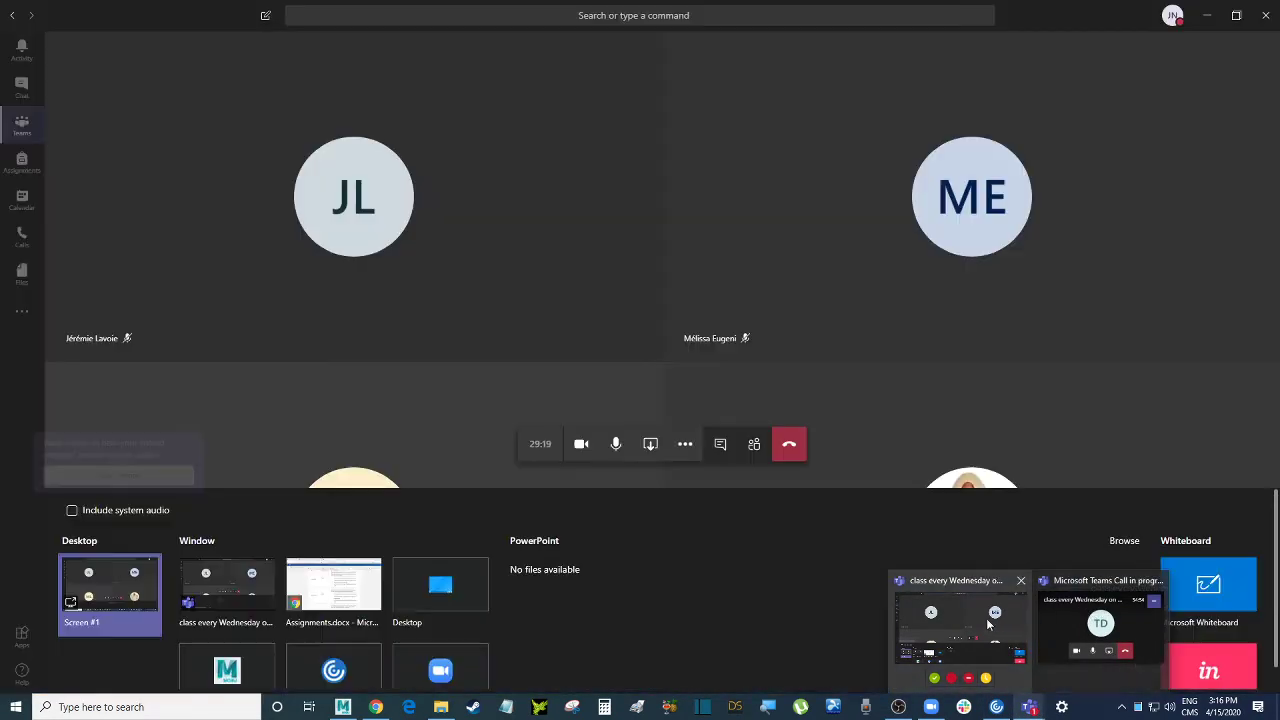
left_click(986, 619)
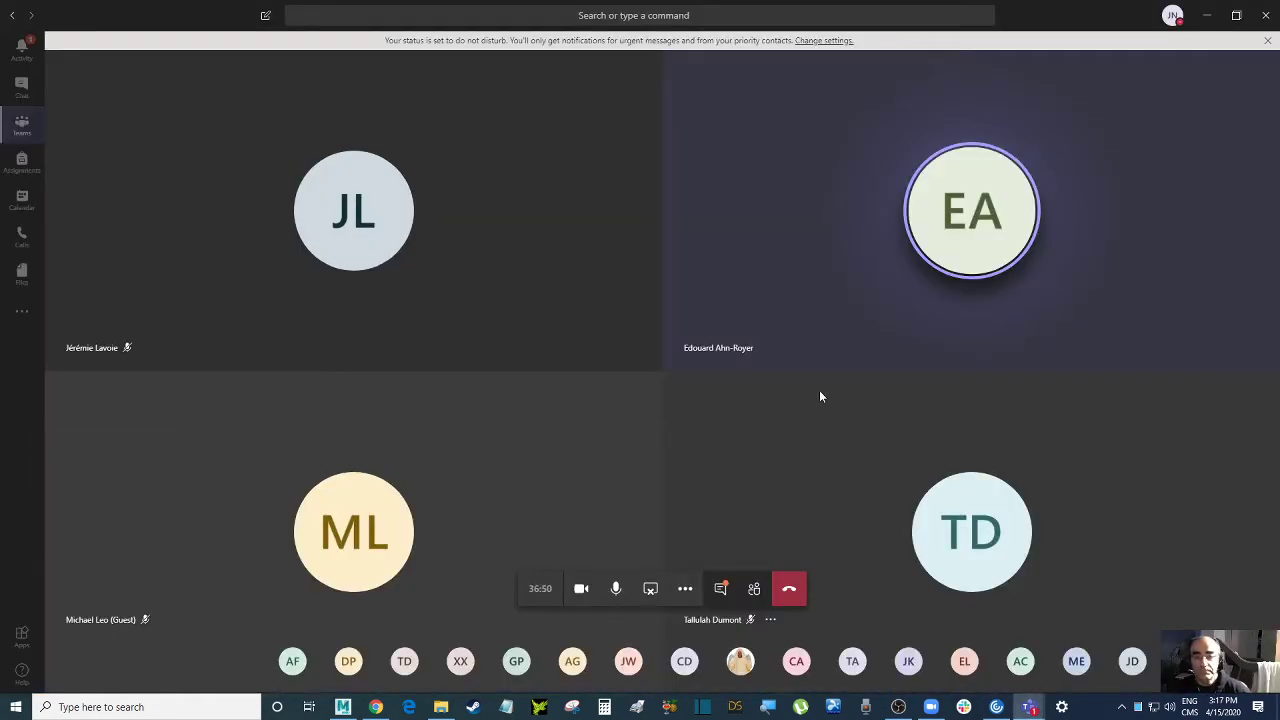
left_click(720, 589)
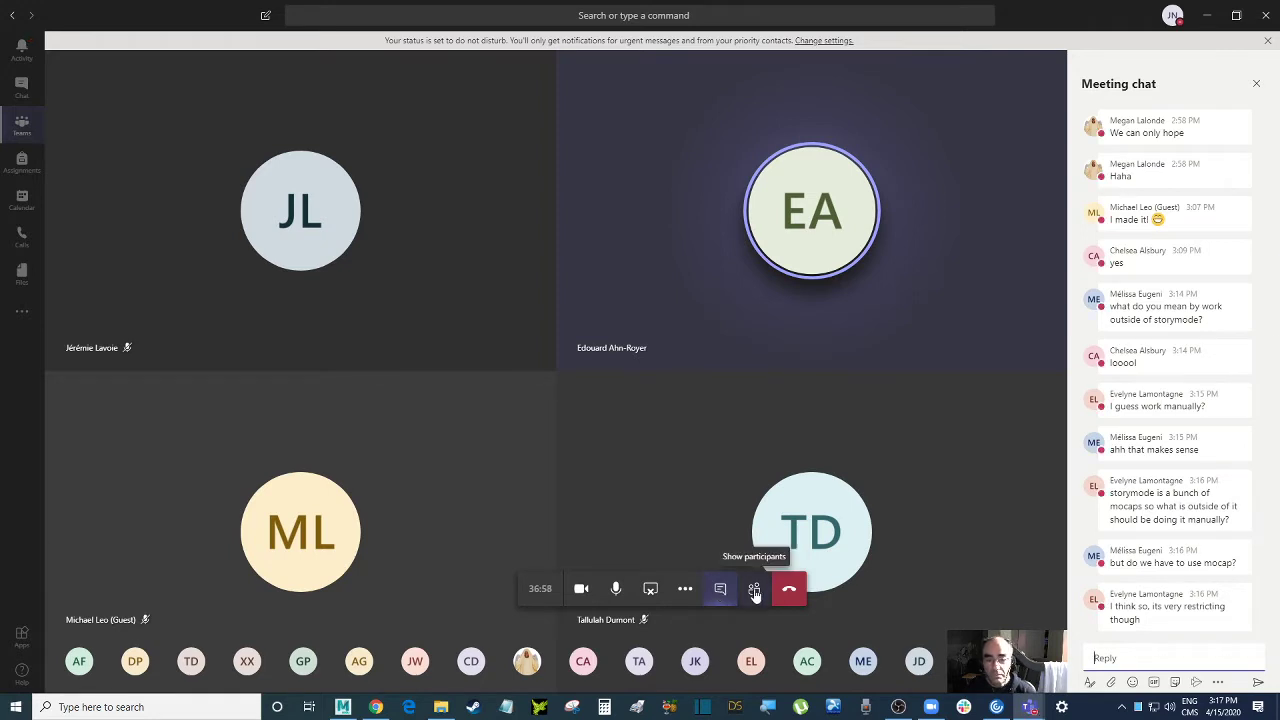
left_click(754, 591)
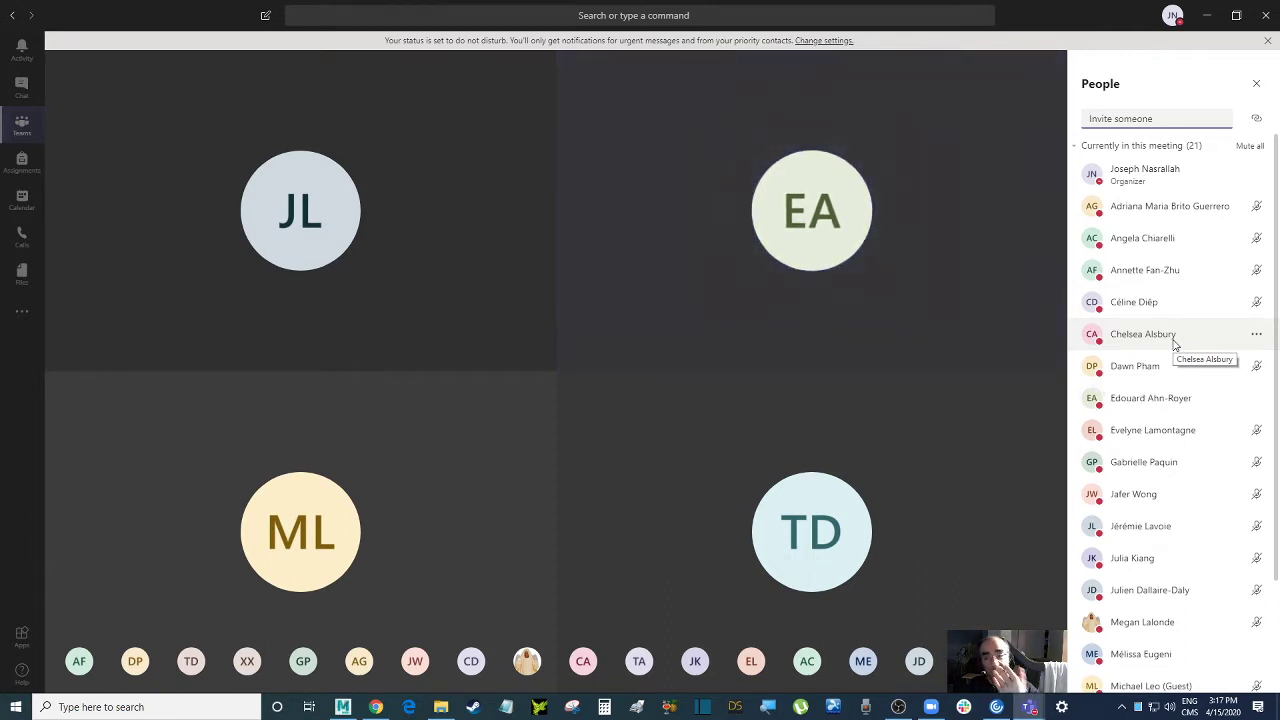
left_click(1208, 20)
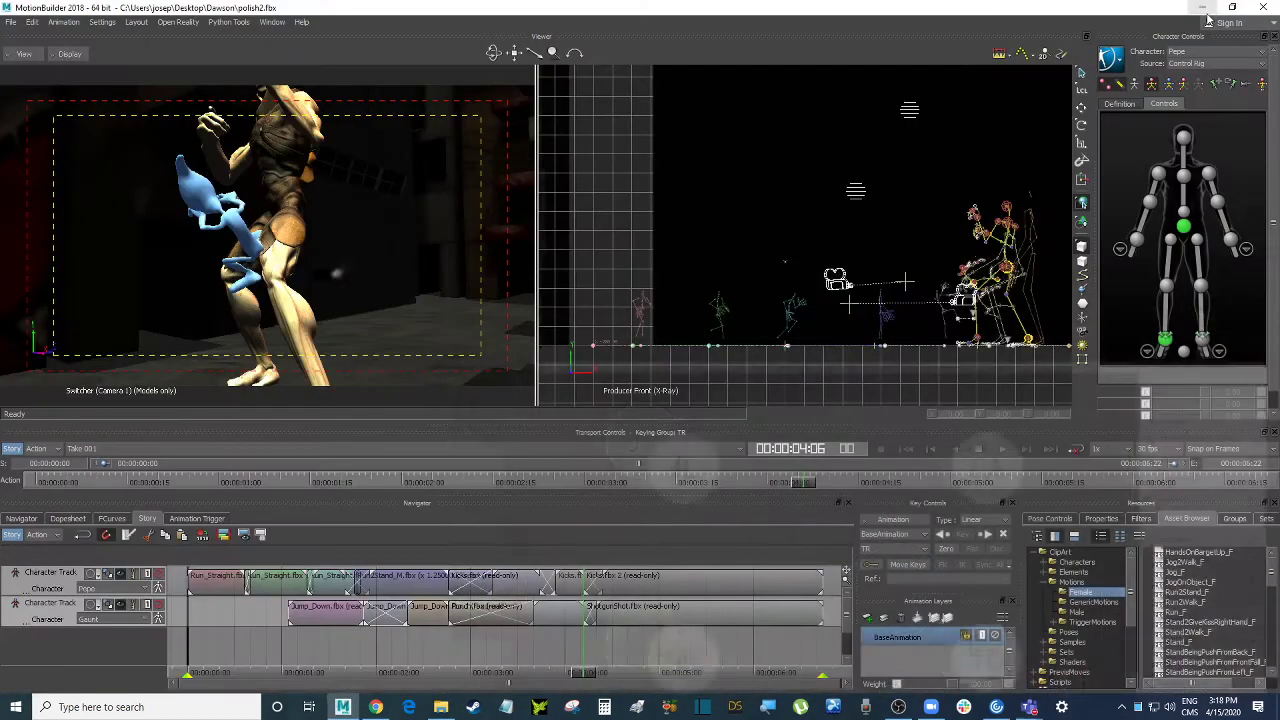
- Start a new empty scene without saving the changes to polish2.fbx
left_click(10, 21)
left_click(30, 38)
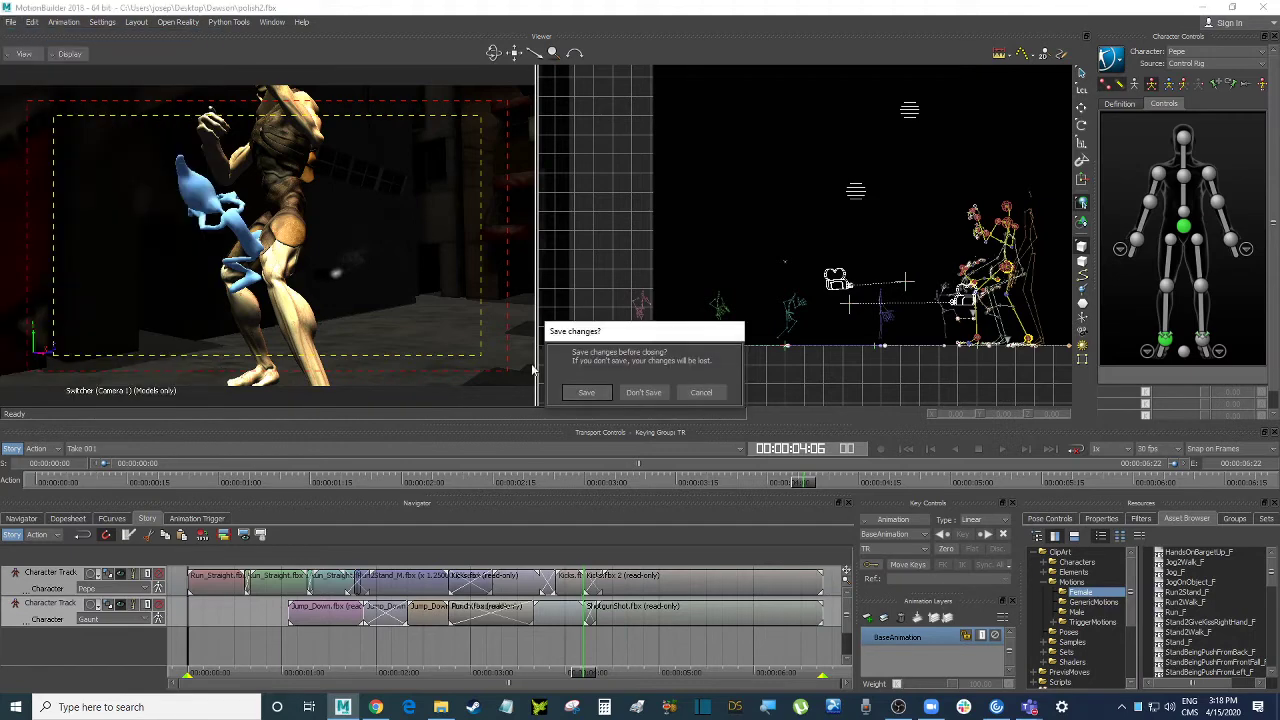
left_click(643, 392)
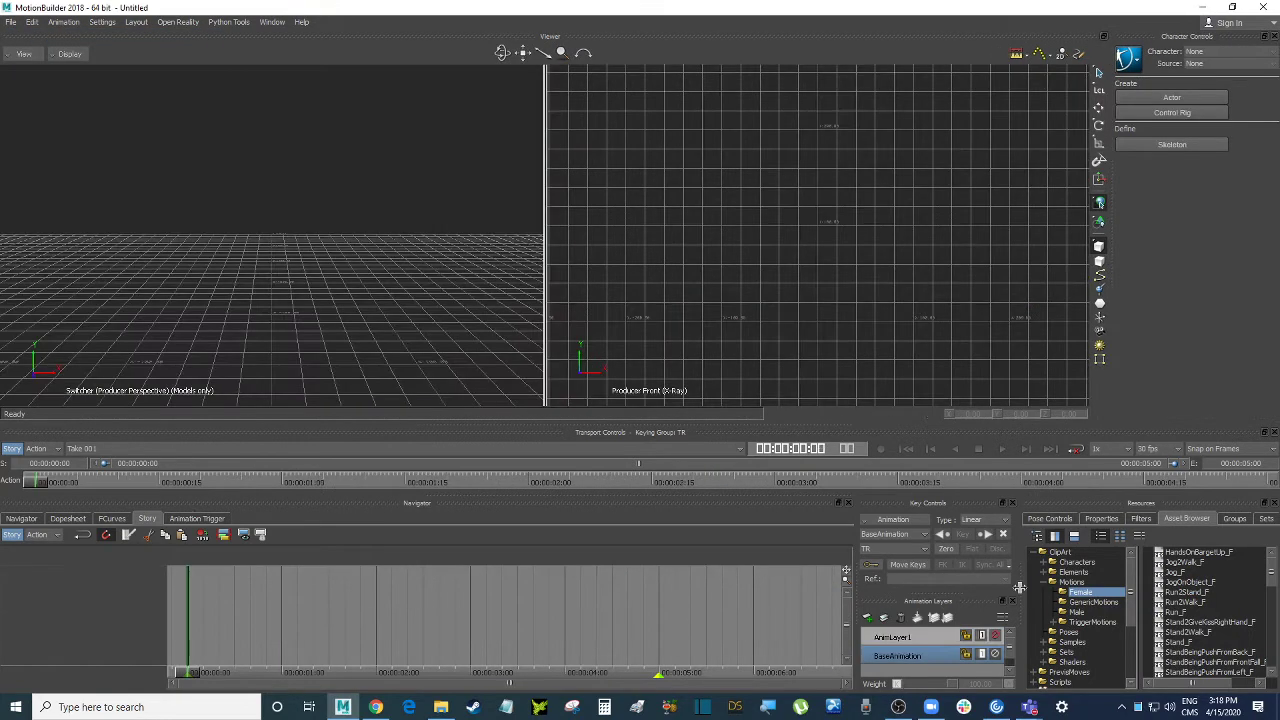
- Add a Plane from the Elements templates to the scene and scale it up
scroll(1102, 644, "down", 3)
left_click(1077, 612)
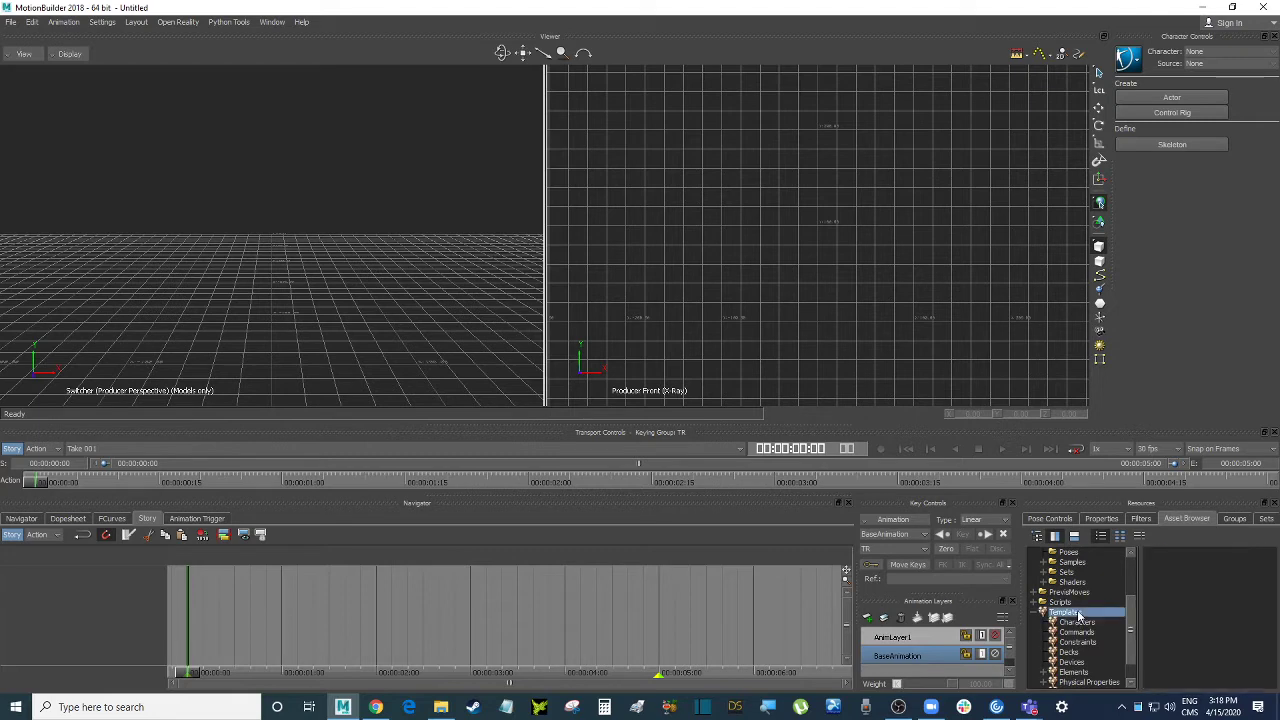
left_click(1084, 673)
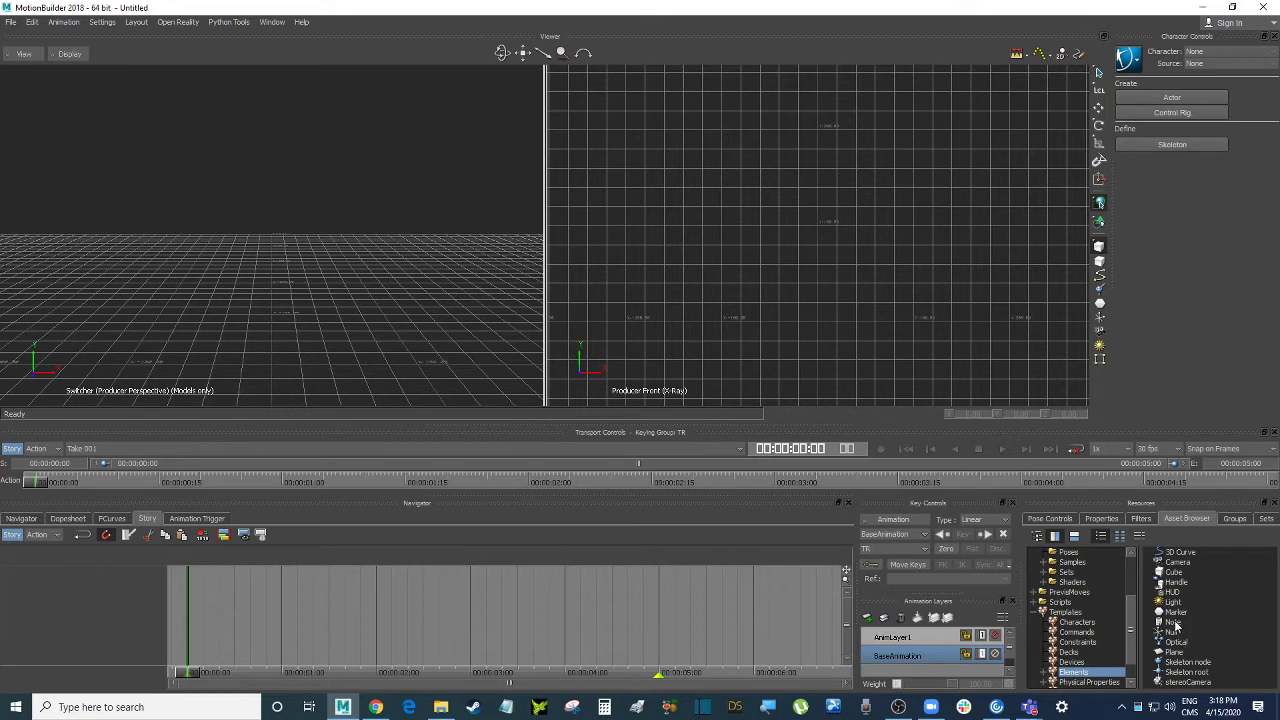
left_click_drag(1187, 652, 397, 300)
key("s")
left_click_drag(294, 313, 297, 345)
- Rotate the plane upright and set its X rotation to exactly 90
key("r")
left_click_drag(297, 245, 303, 314)
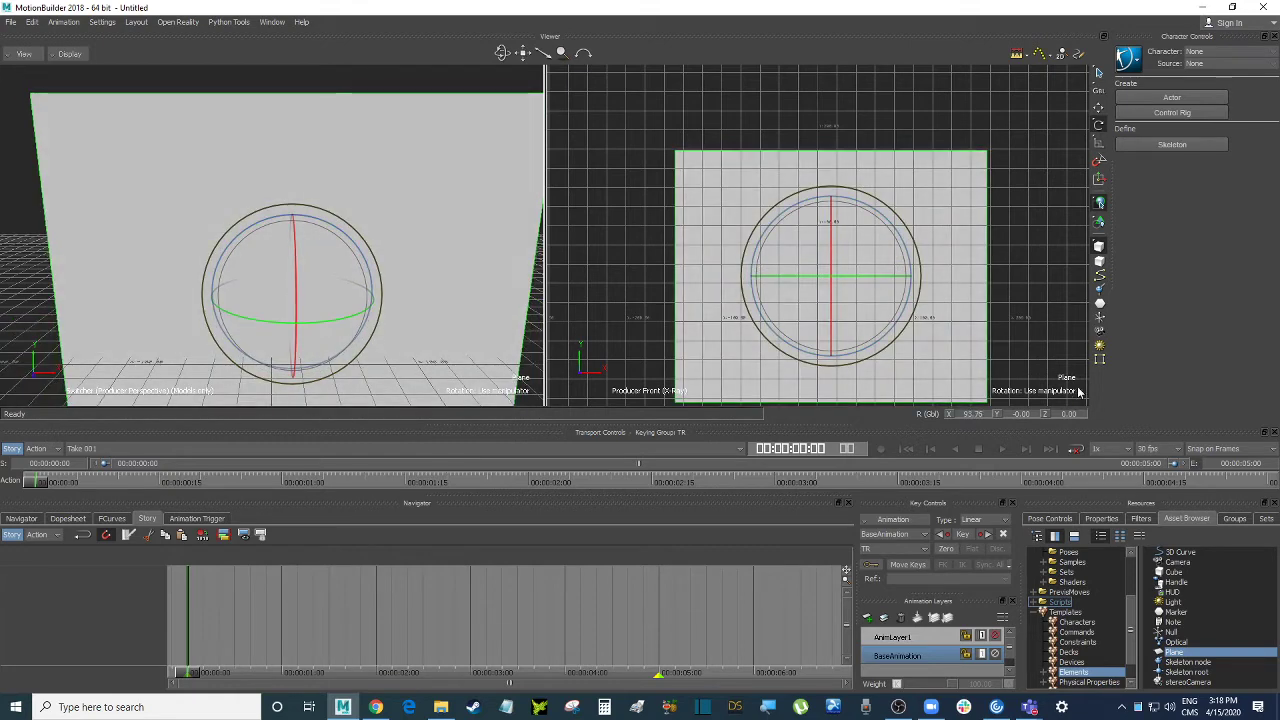
double_click(981, 416)
type("90")
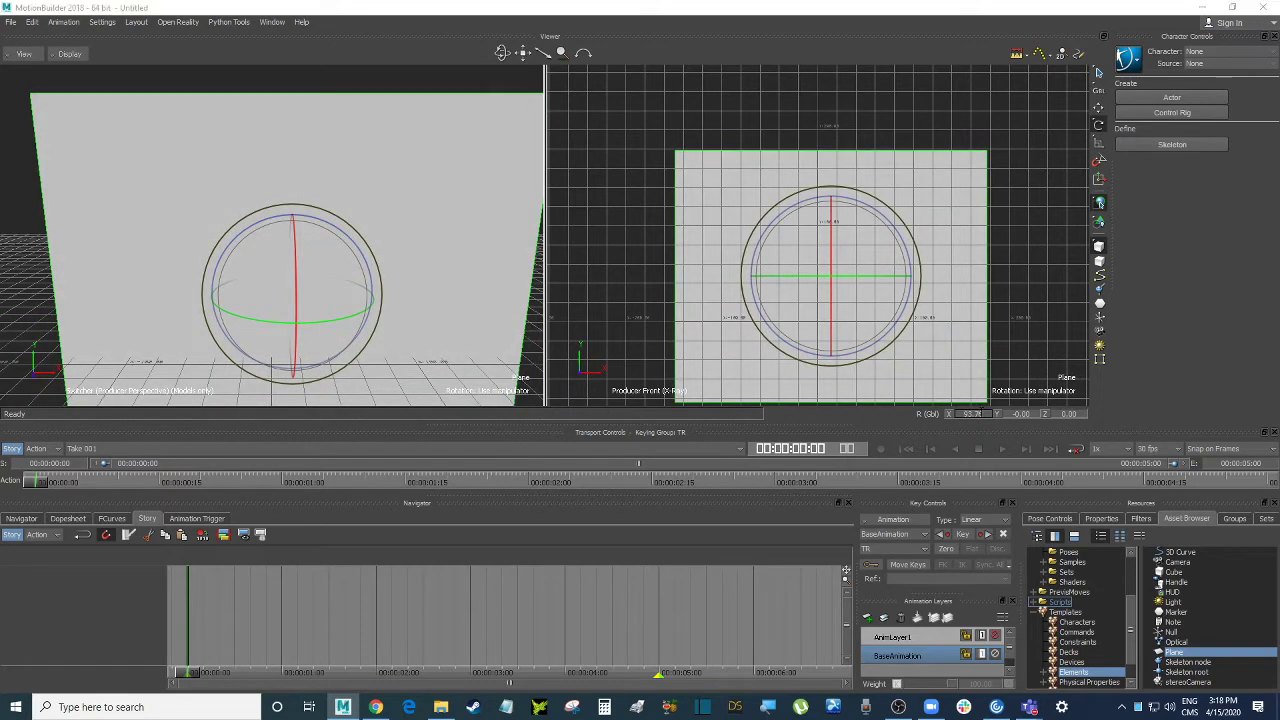
key("Return")
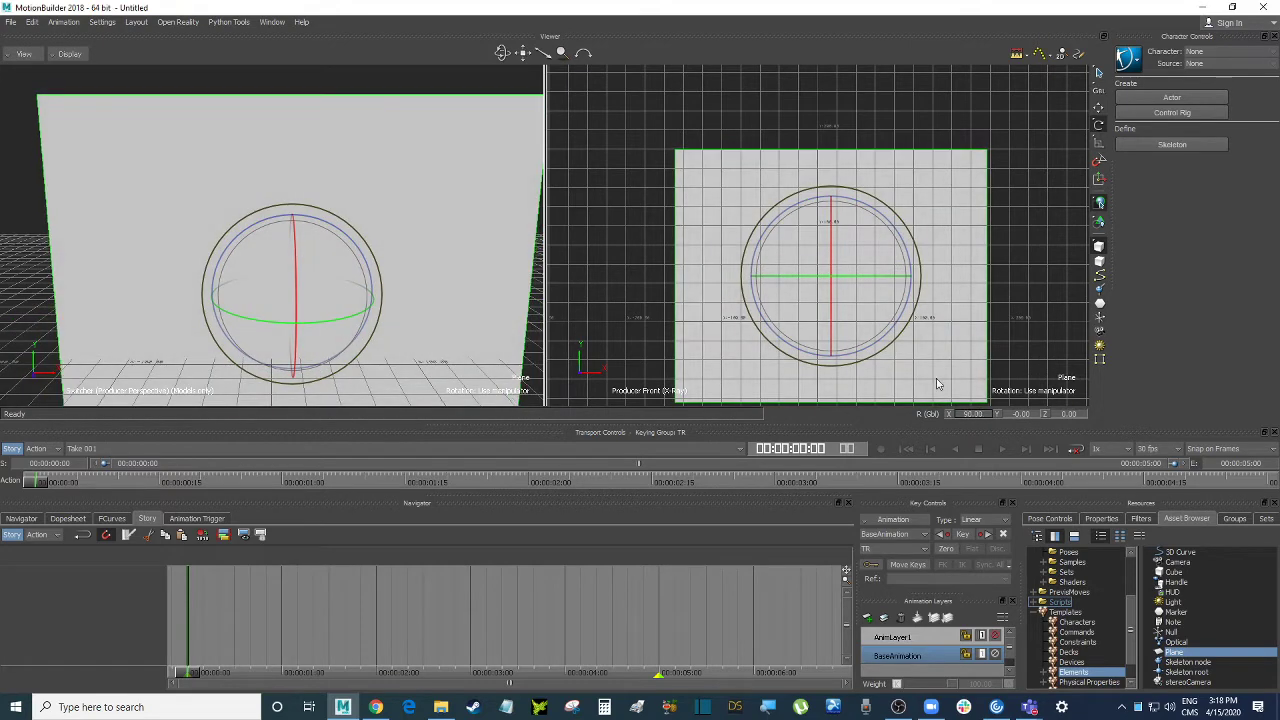
- Apply Capture.JPG from the Pictures folder to the plane as its texture and minimize File Explorer
left_click(441, 708)
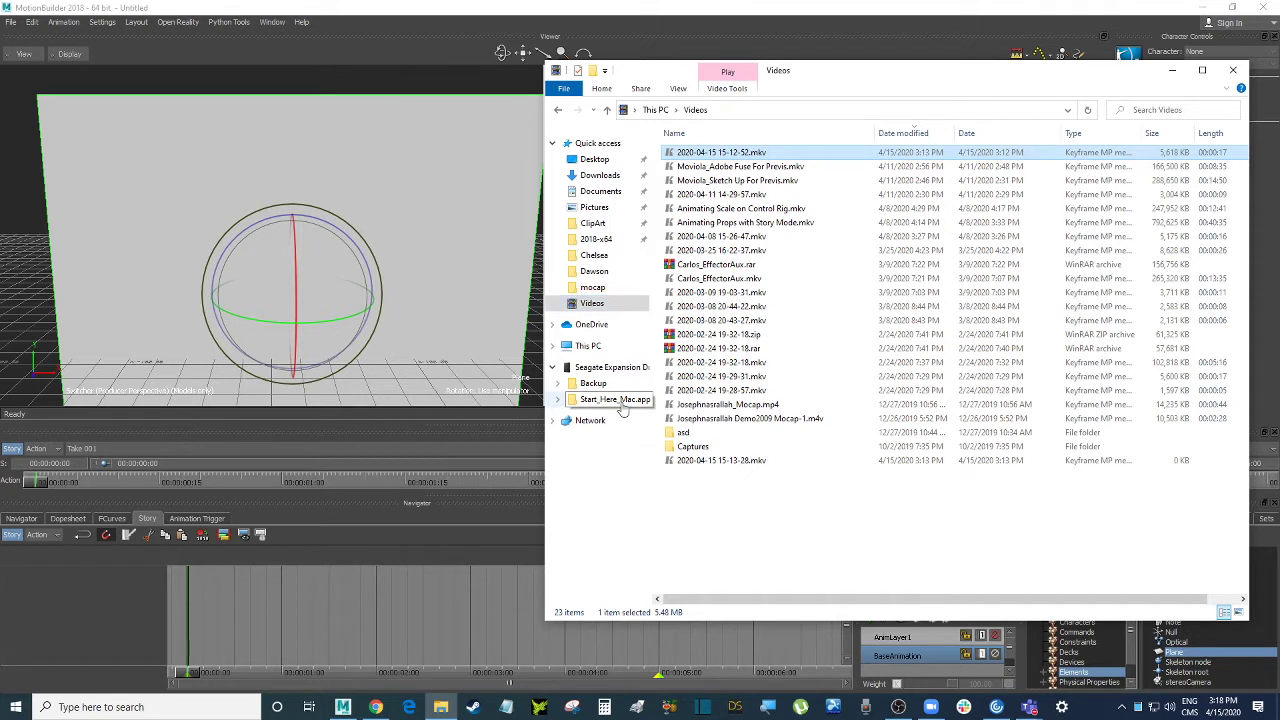
left_click(594, 207)
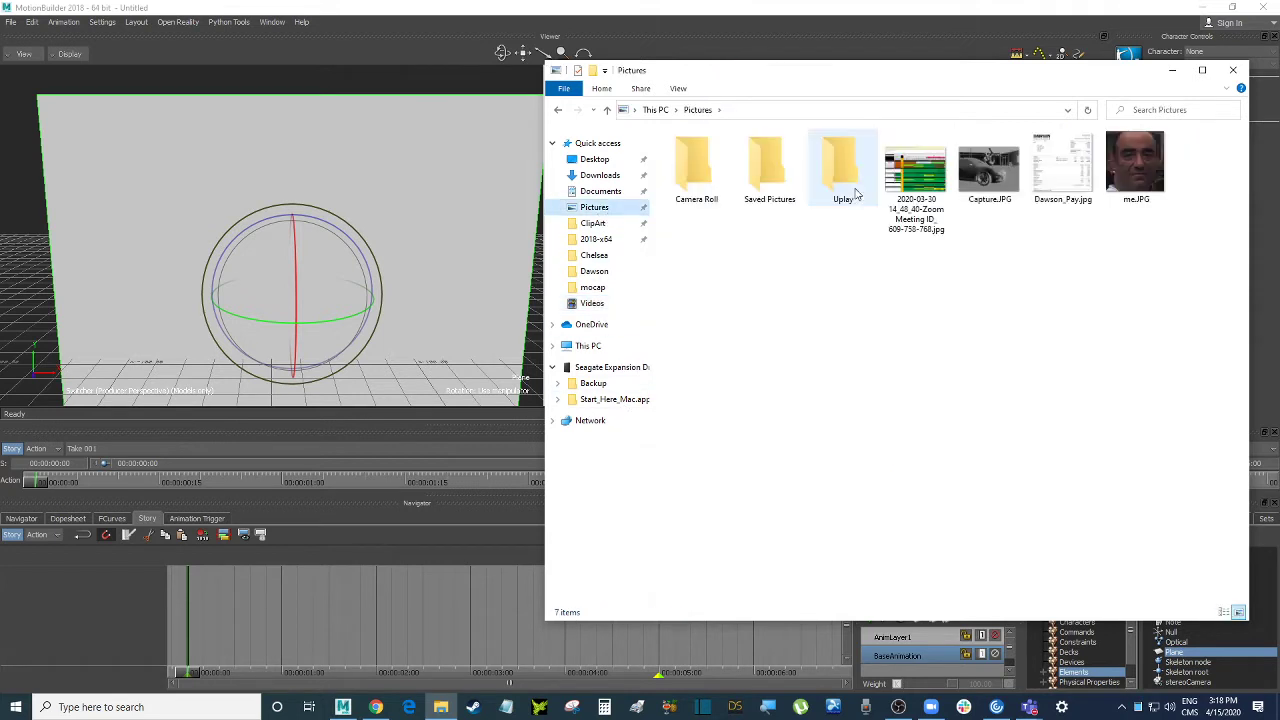
left_click(994, 176)
left_click_drag(994, 176, 288, 256)
mouse_move(320, 260)
left_click(415, 257)
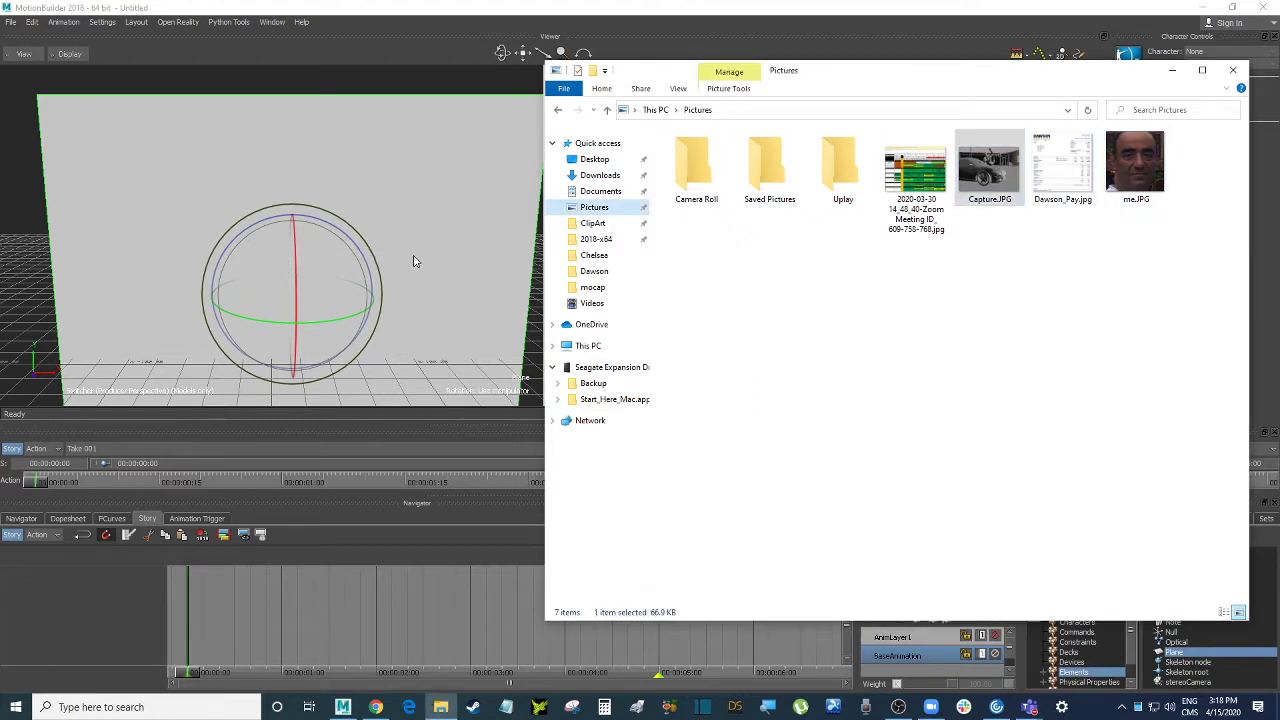
left_click(1172, 70)
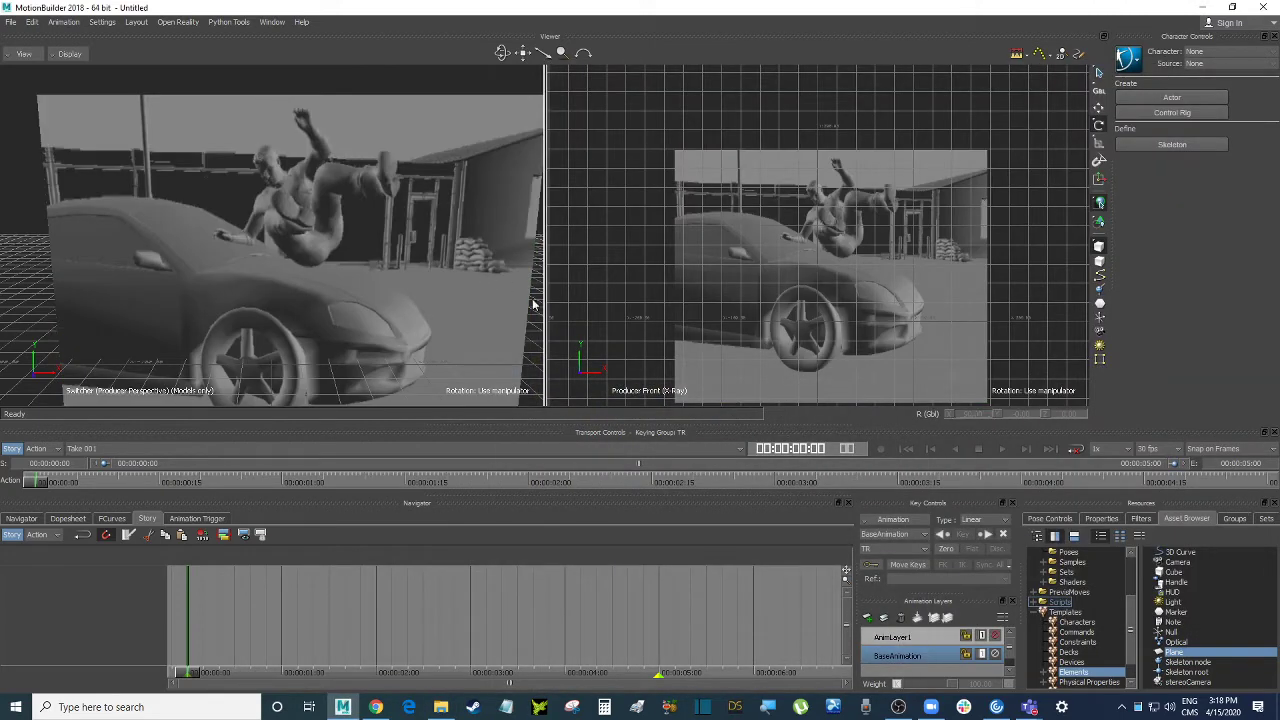
- Check the Embed Medias option for saving the scene, cancel the save, and briefly select and deselect the textured plane
left_click(8, 24)
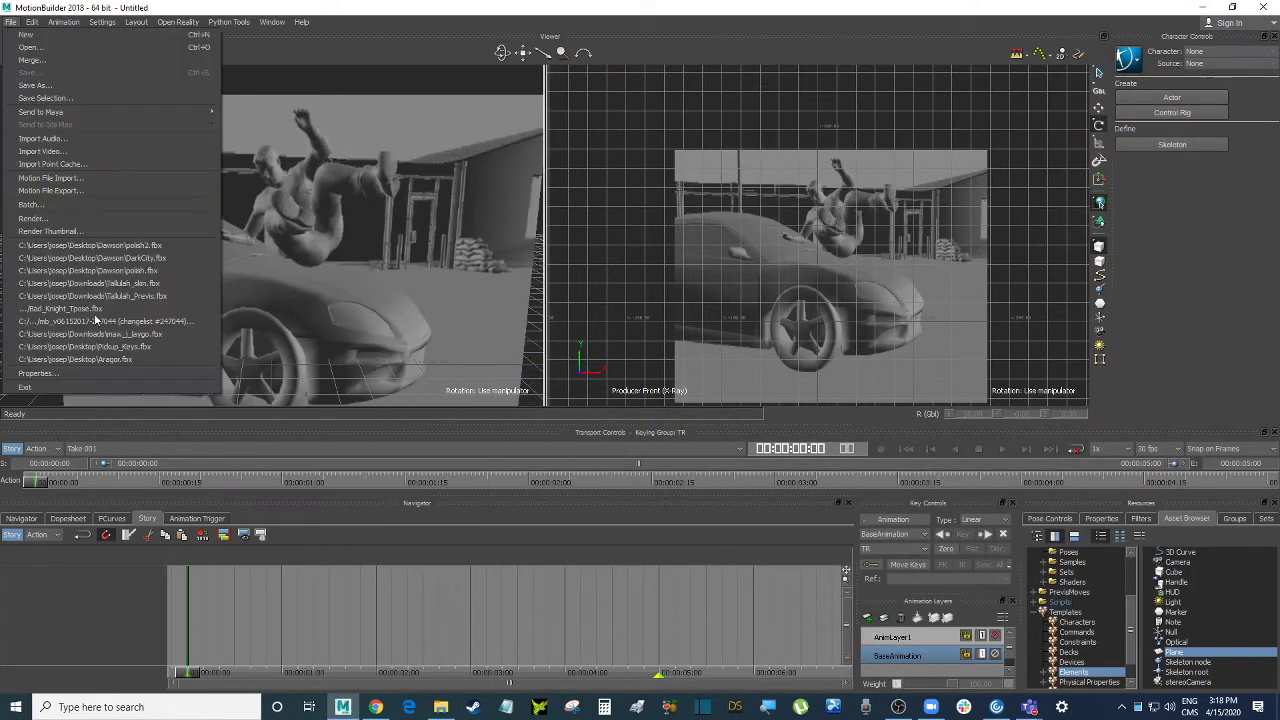
left_click(96, 86)
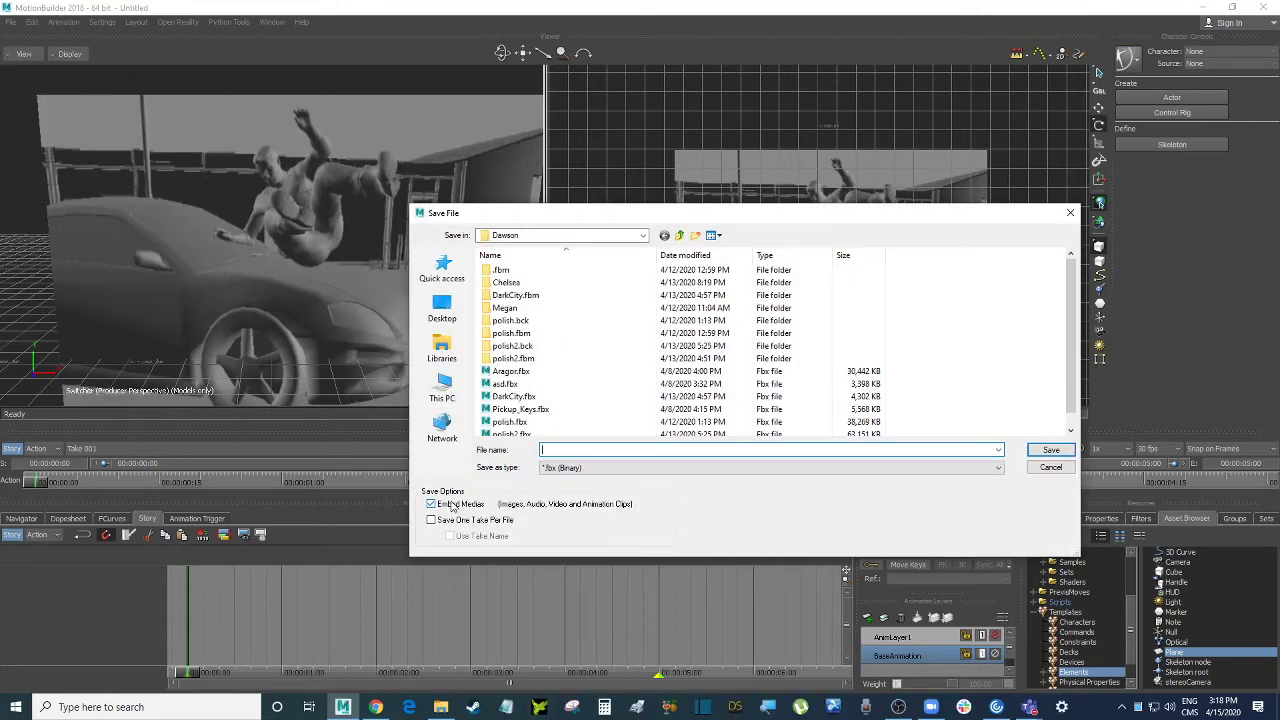
left_click(1050, 468)
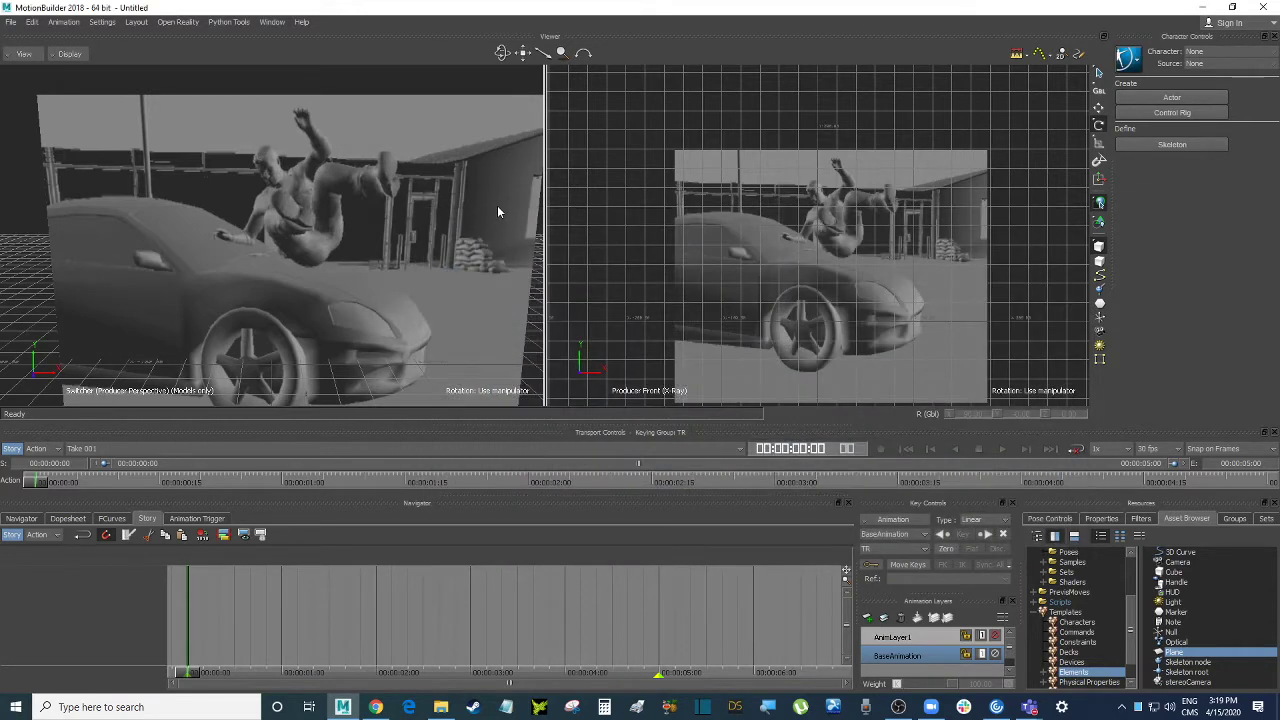
left_click(497, 211)
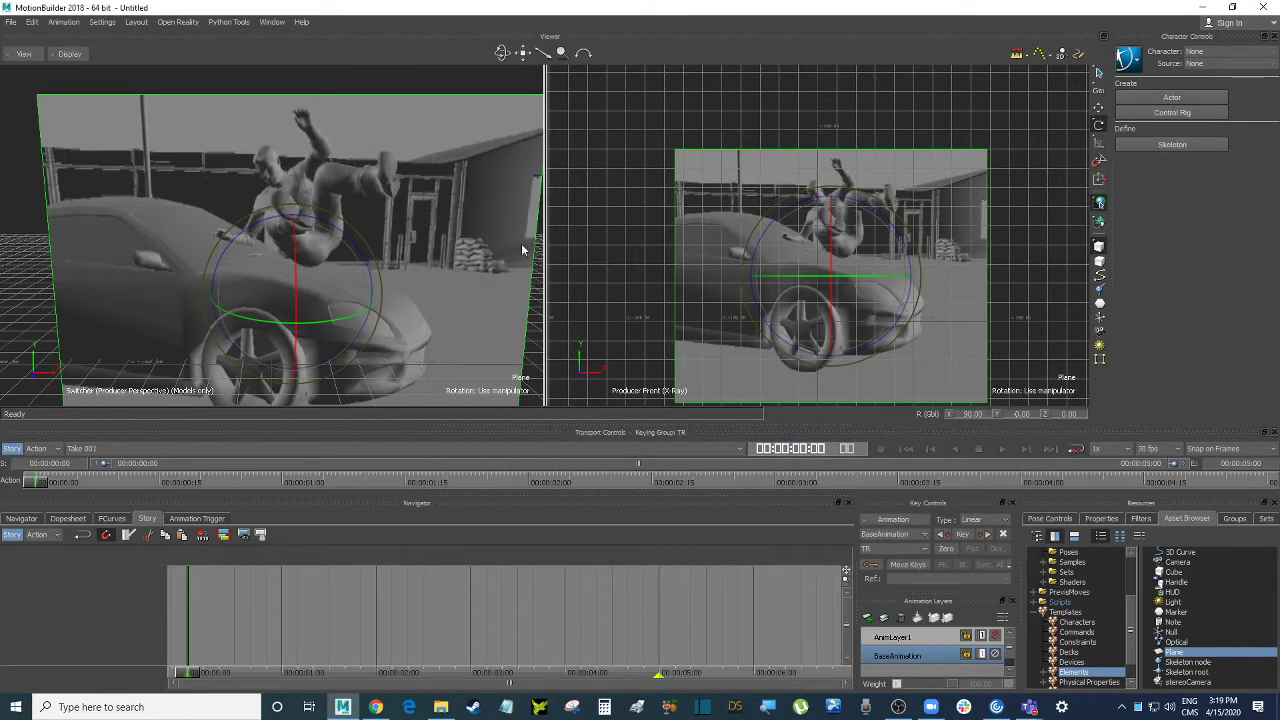
left_click(332, 80)
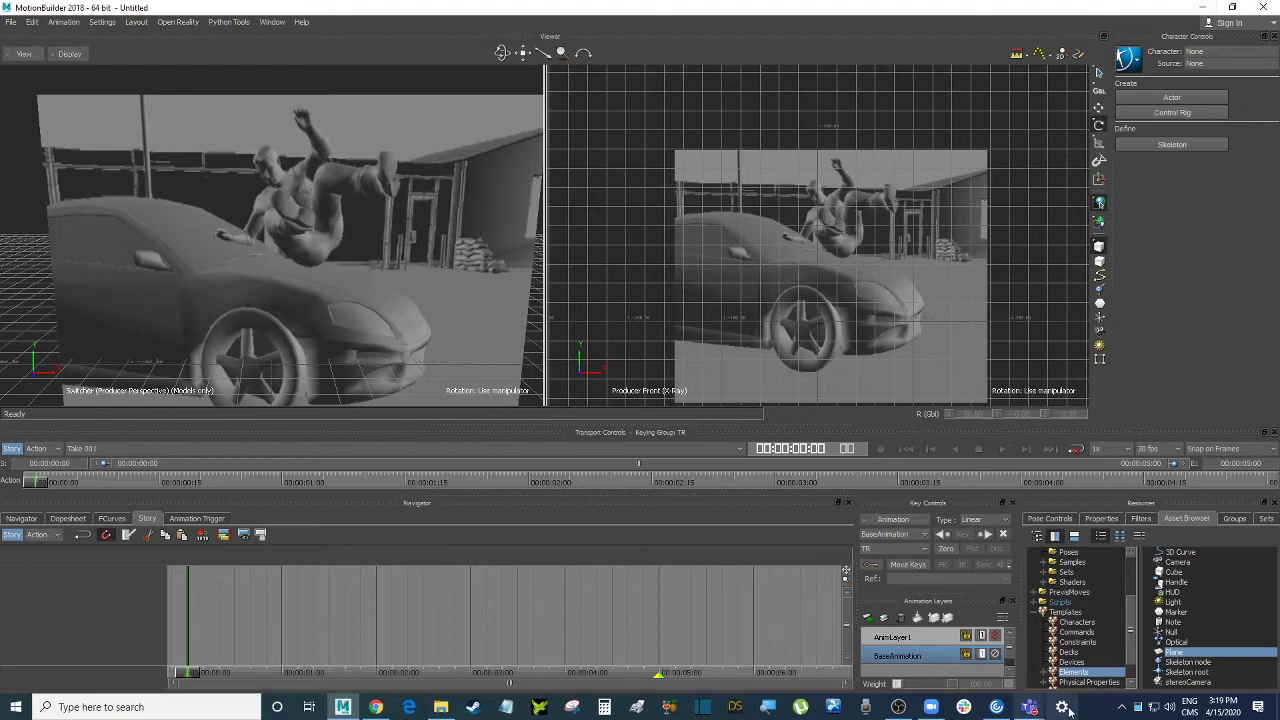
- Switch to the Microsoft Teams class call and look through the list of meeting participants
mouse_move(1031, 710)
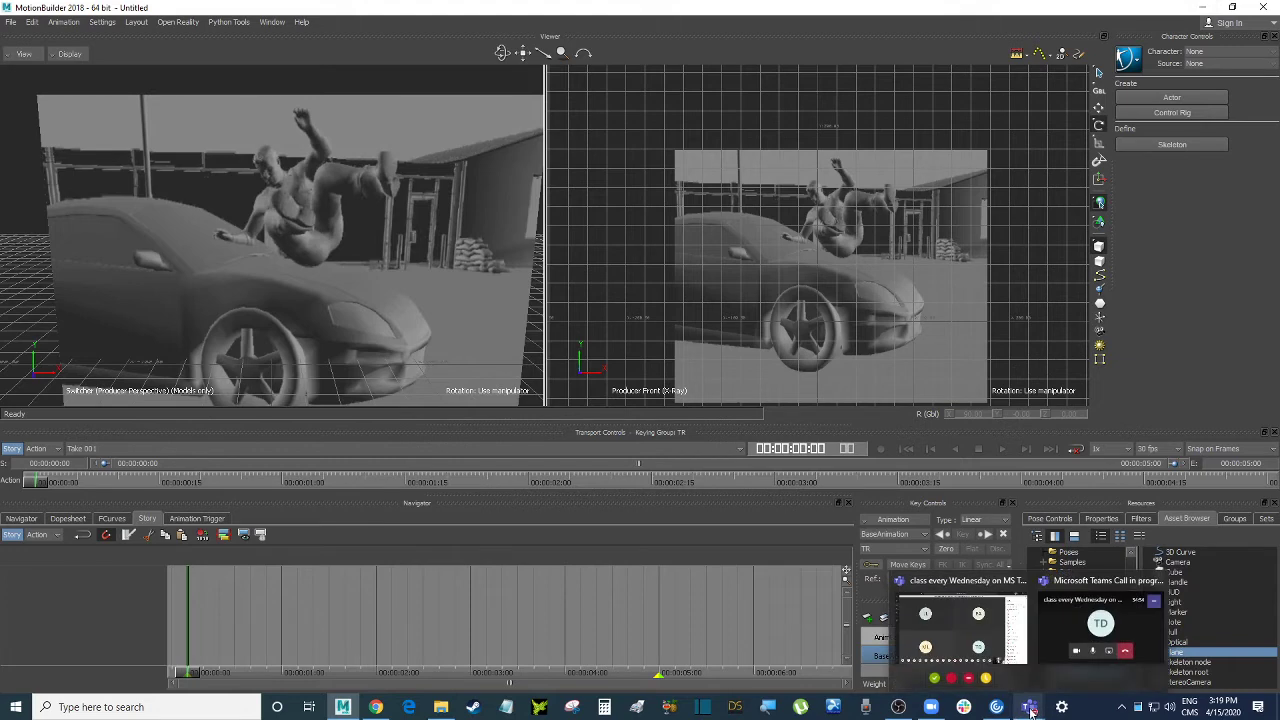
left_click(962, 636)
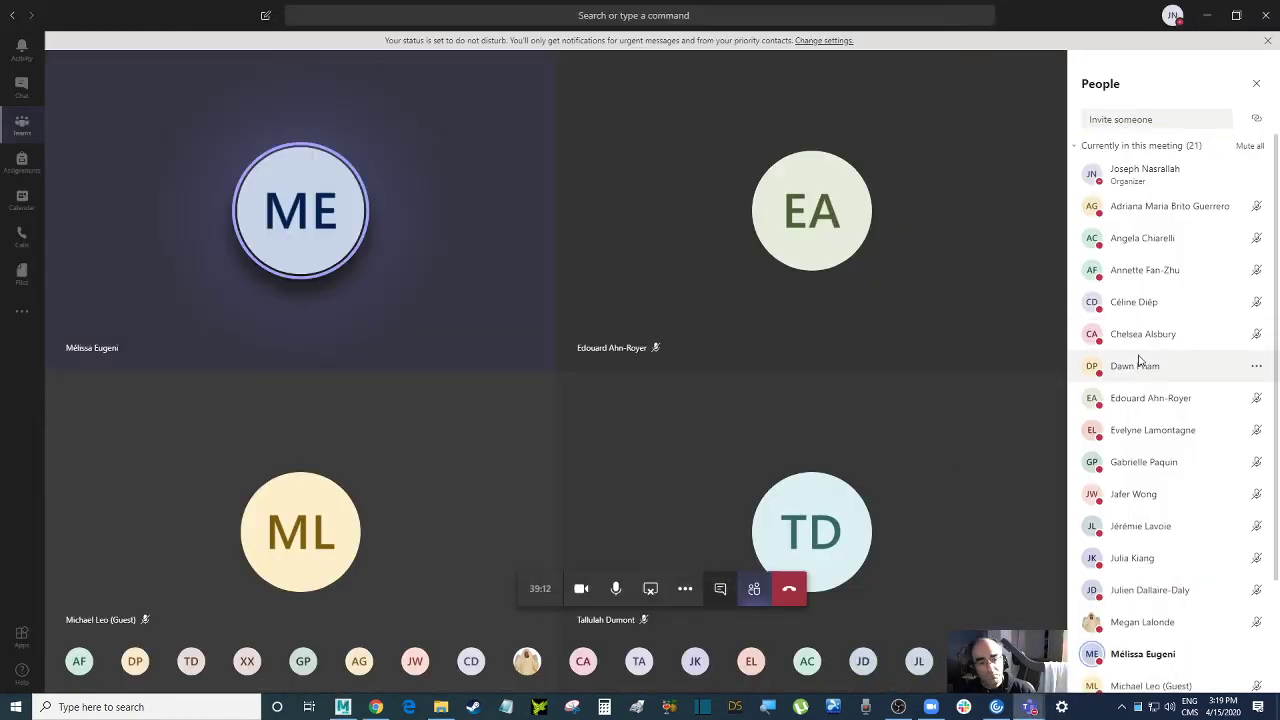
scroll(1138, 360, "down", 1)
scroll(1138, 360, "down", 2)
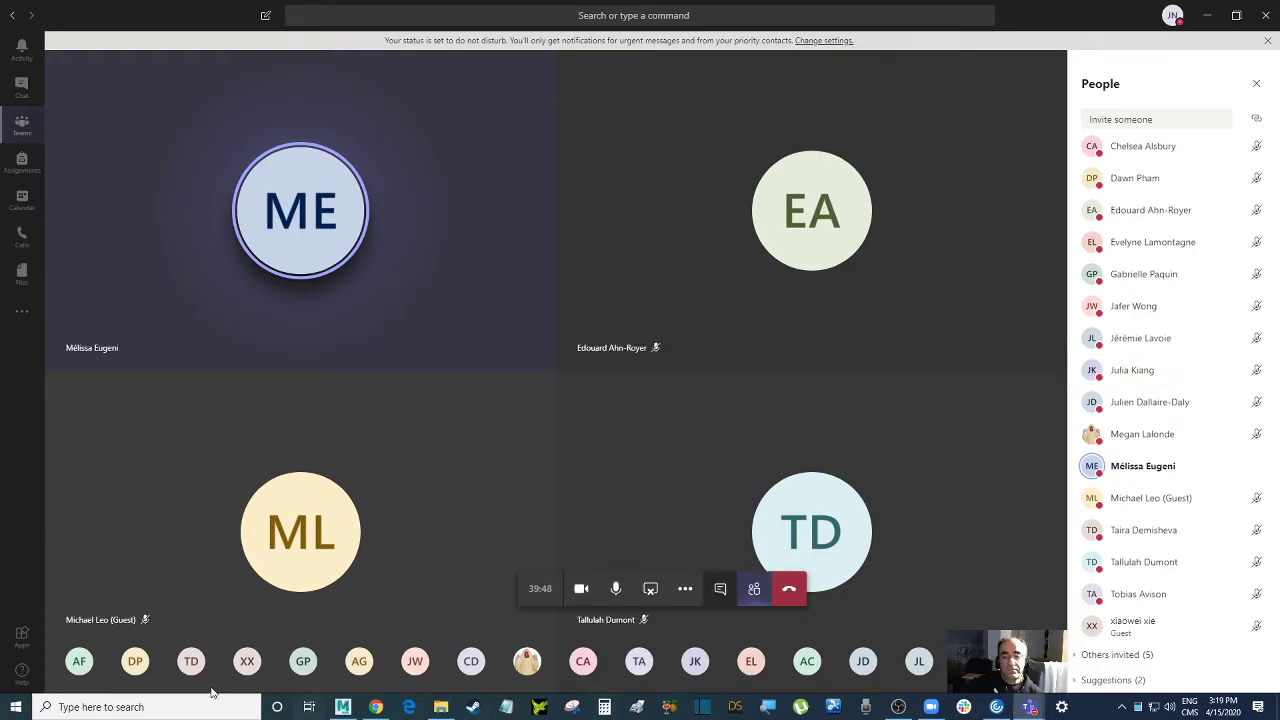
- Switch to MotionBuilder, list the motion clips in the PrevisMoves folder, and return to the Microsoft Teams call
left_click(343, 707)
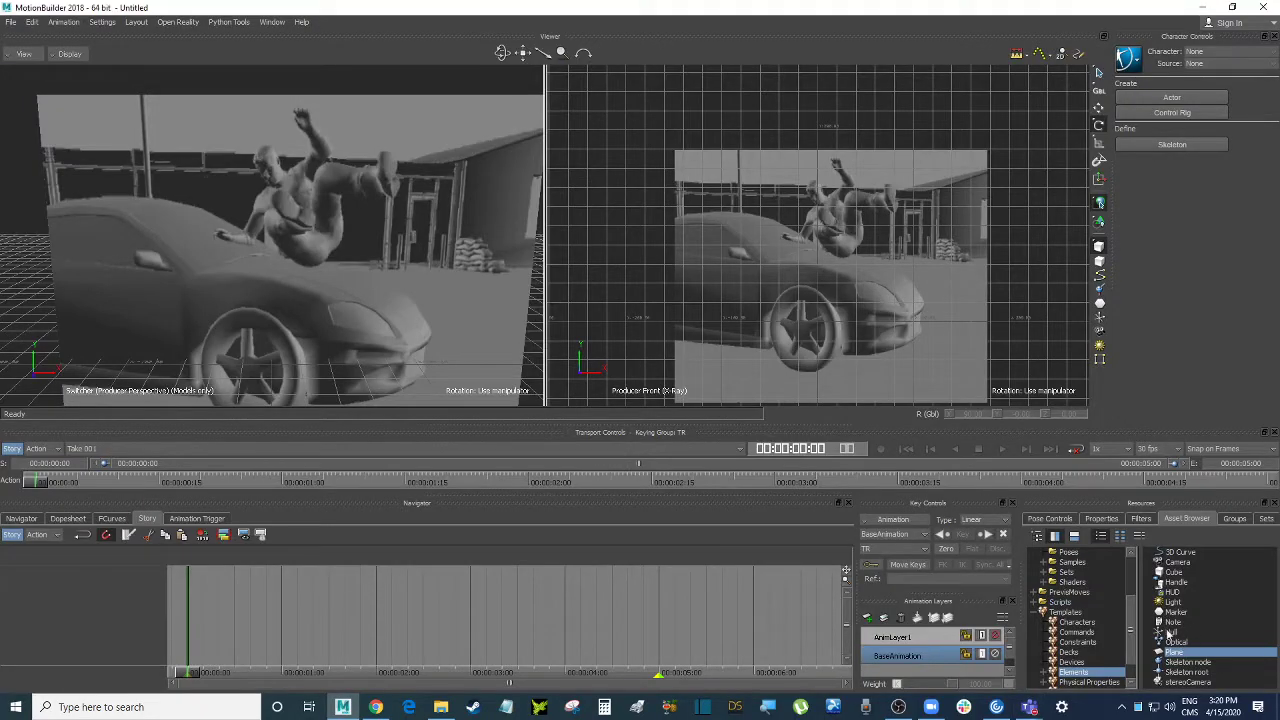
scroll(1134, 624, "up", 3)
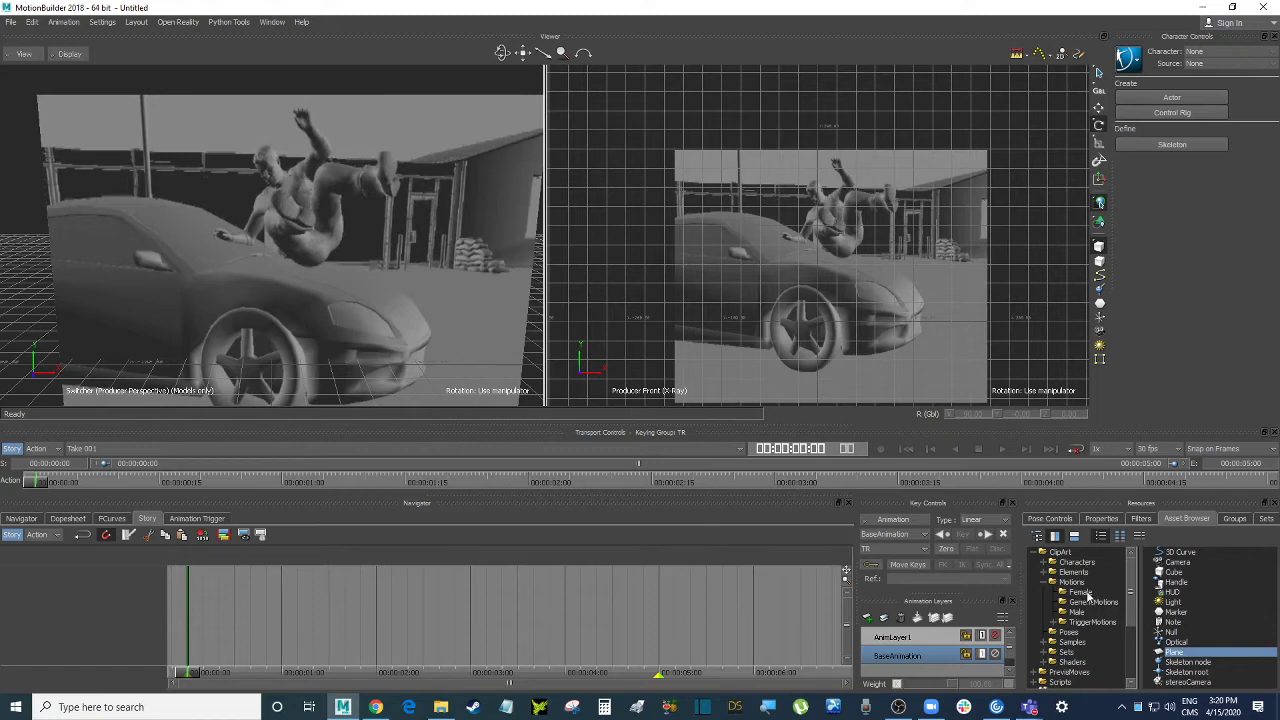
left_click(1074, 674)
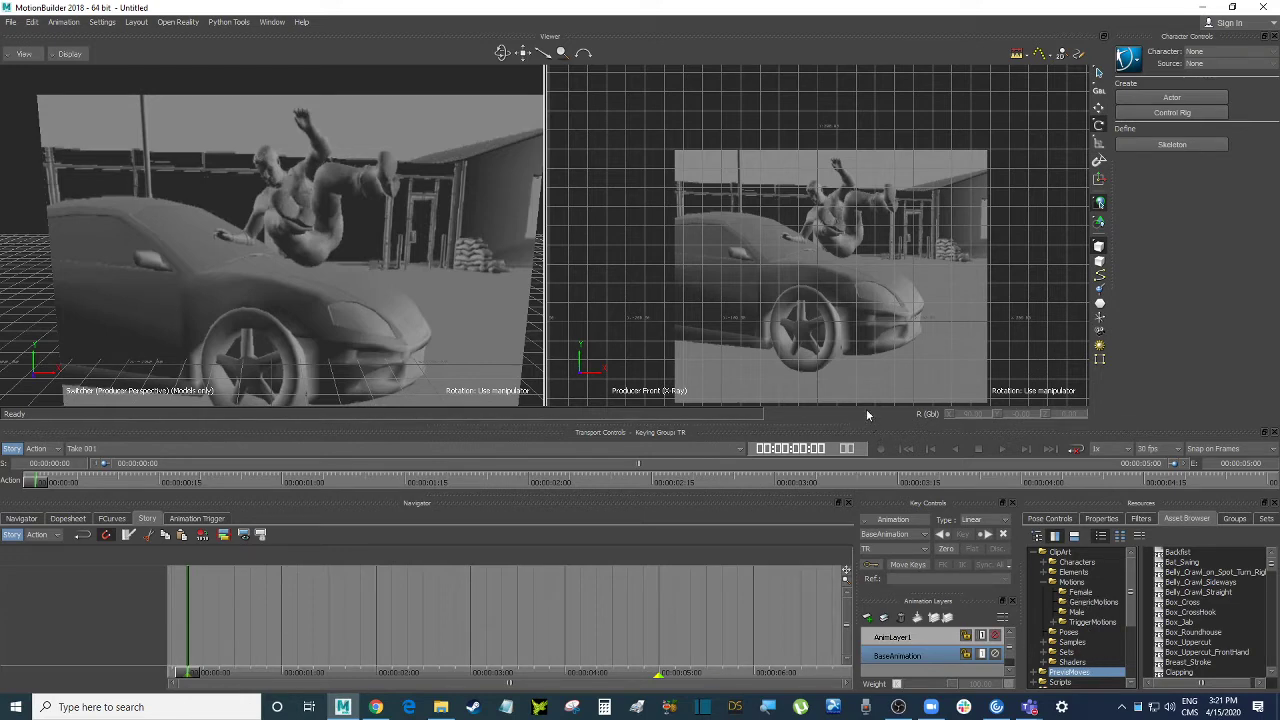
left_click(1204, 9)
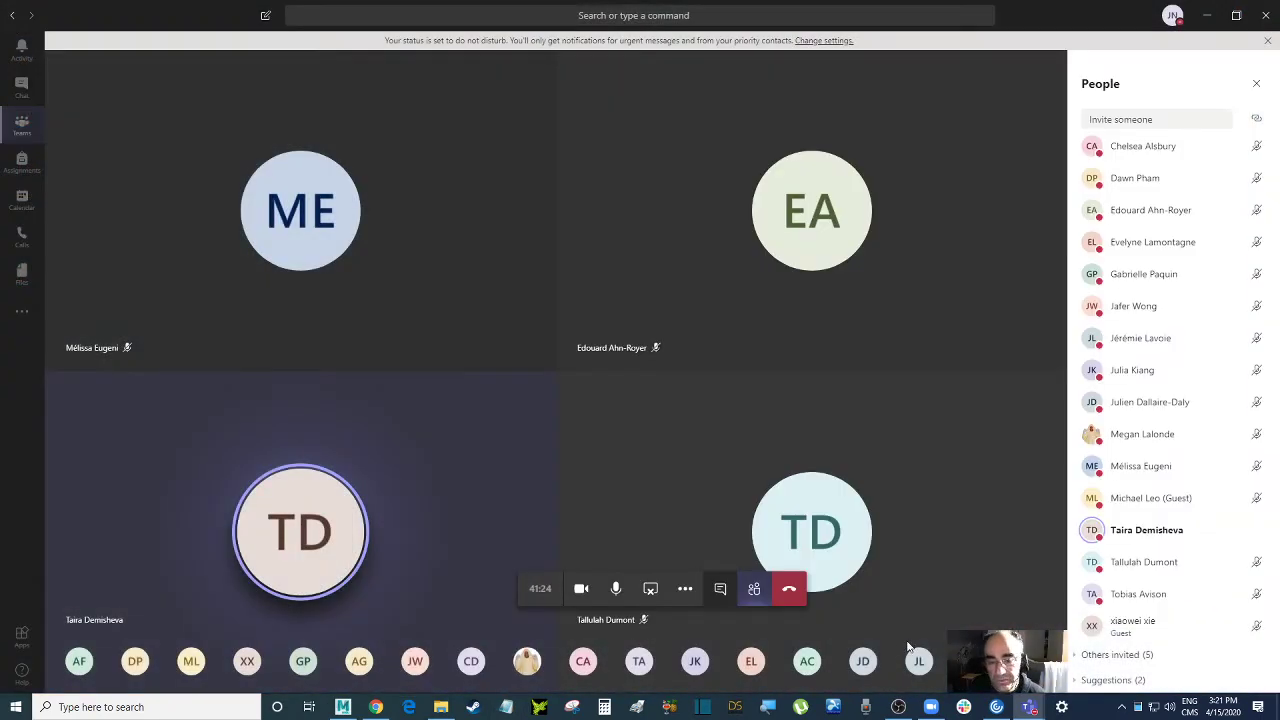
- Switch to MotionBuilder and add a Light from the Elements templates beside the textured plane
left_click(342, 707)
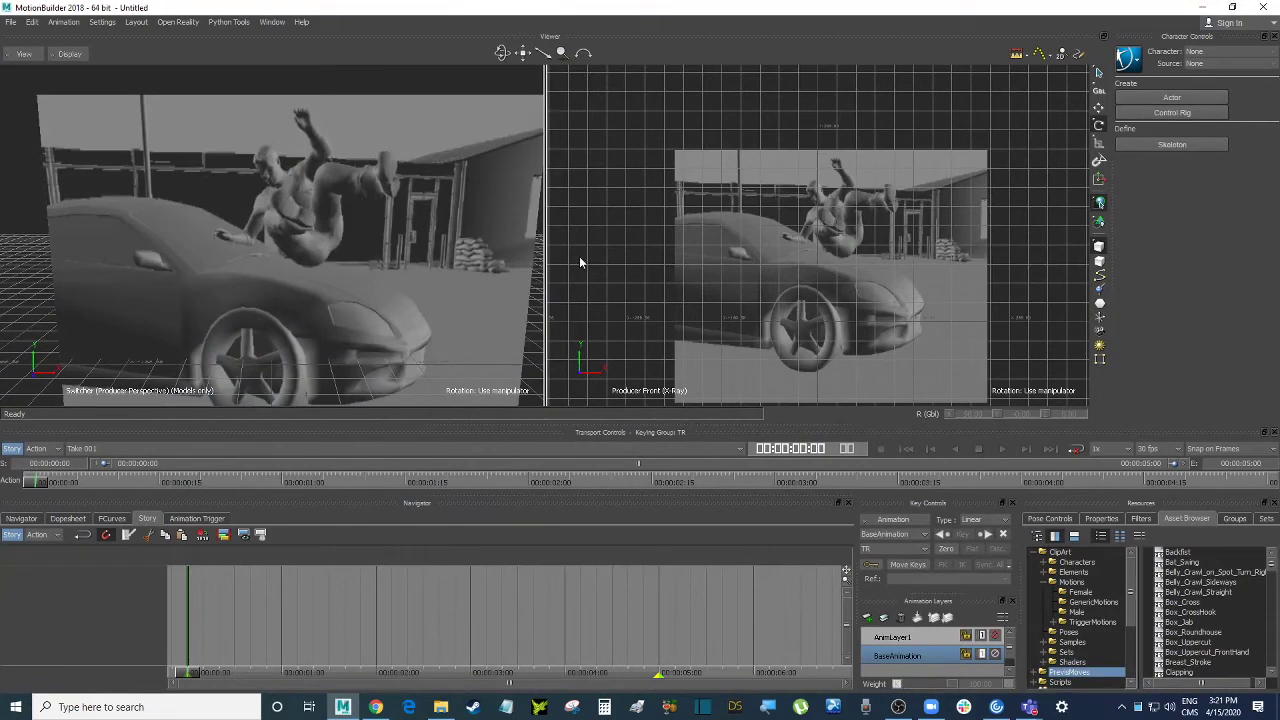
left_click_drag(422, 271, 470, 262, "ctrl+shift")
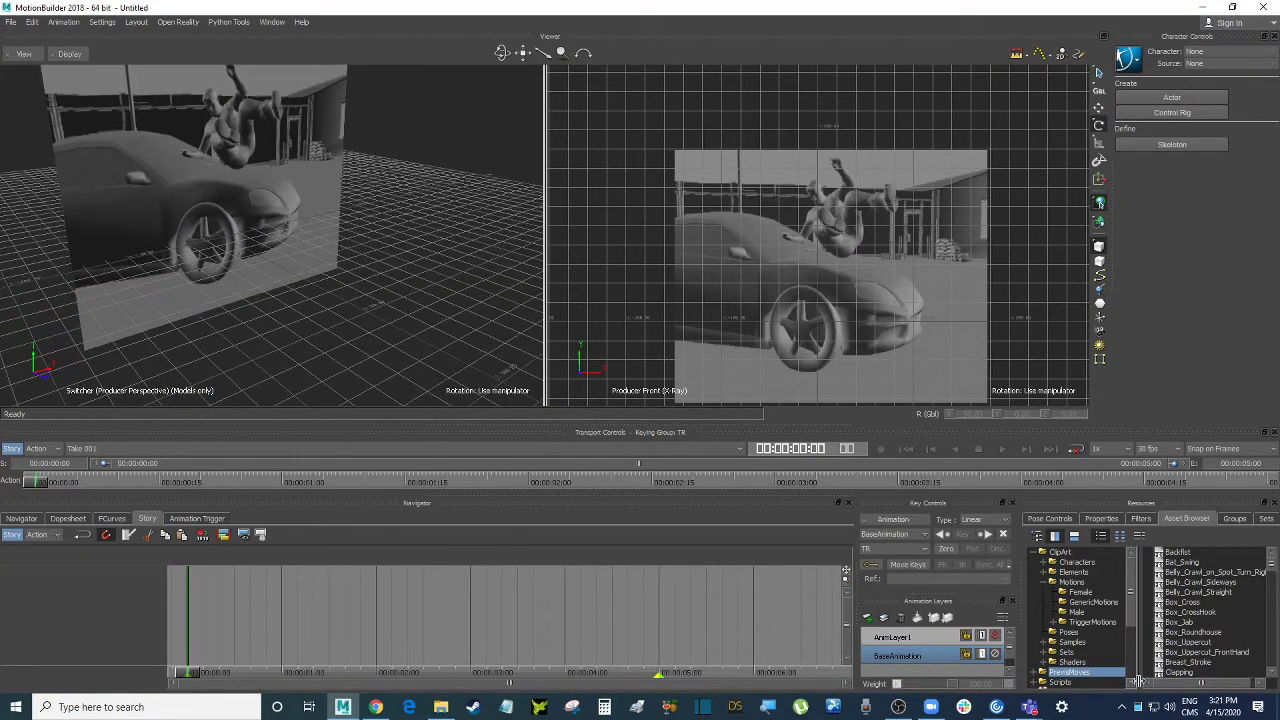
scroll(1105, 636, "down", 3)
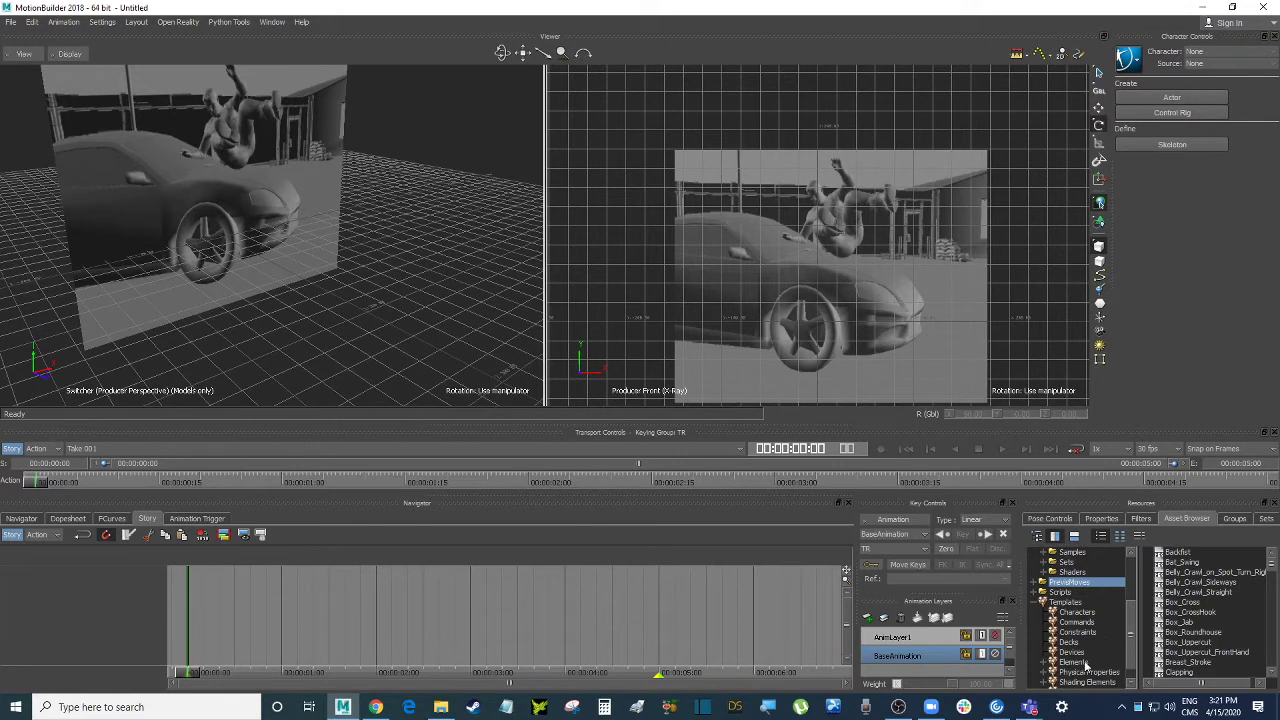
left_click(1085, 663)
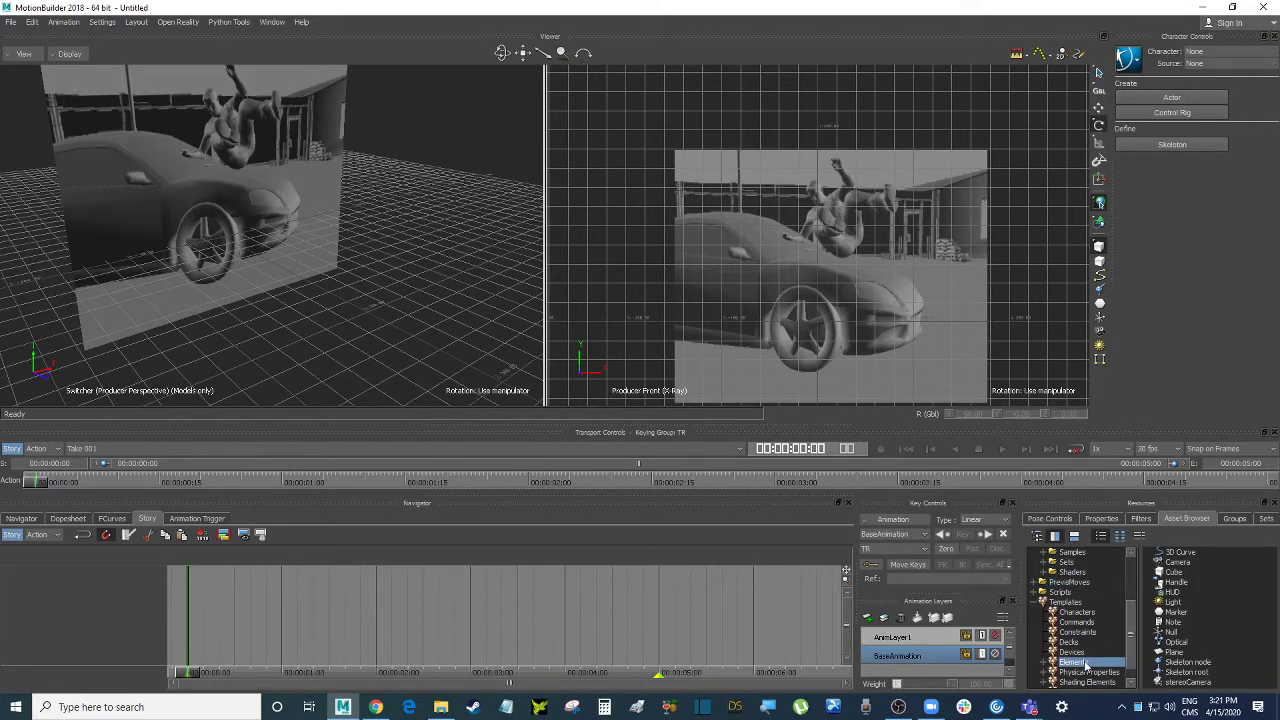
left_click(1170, 603)
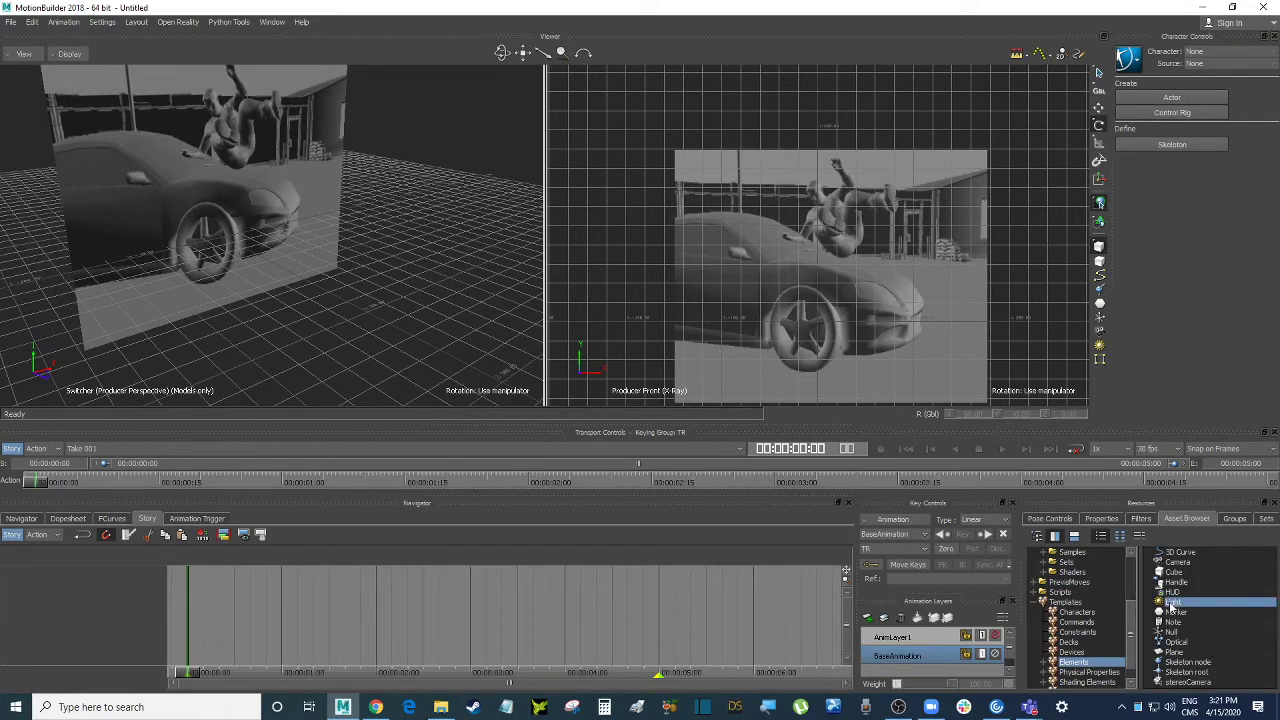
left_click_drag(1172, 605, 366, 262)
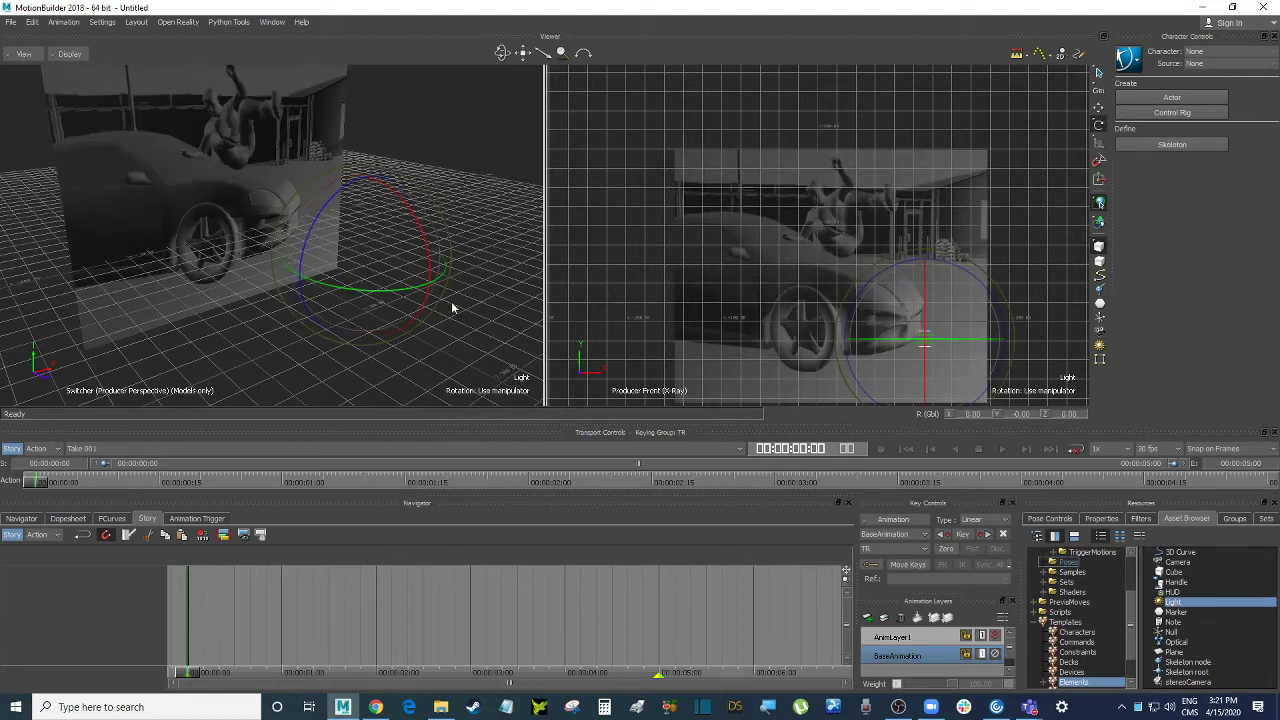
left_click_drag(452, 306, 489, 275, "ctrl+shift")
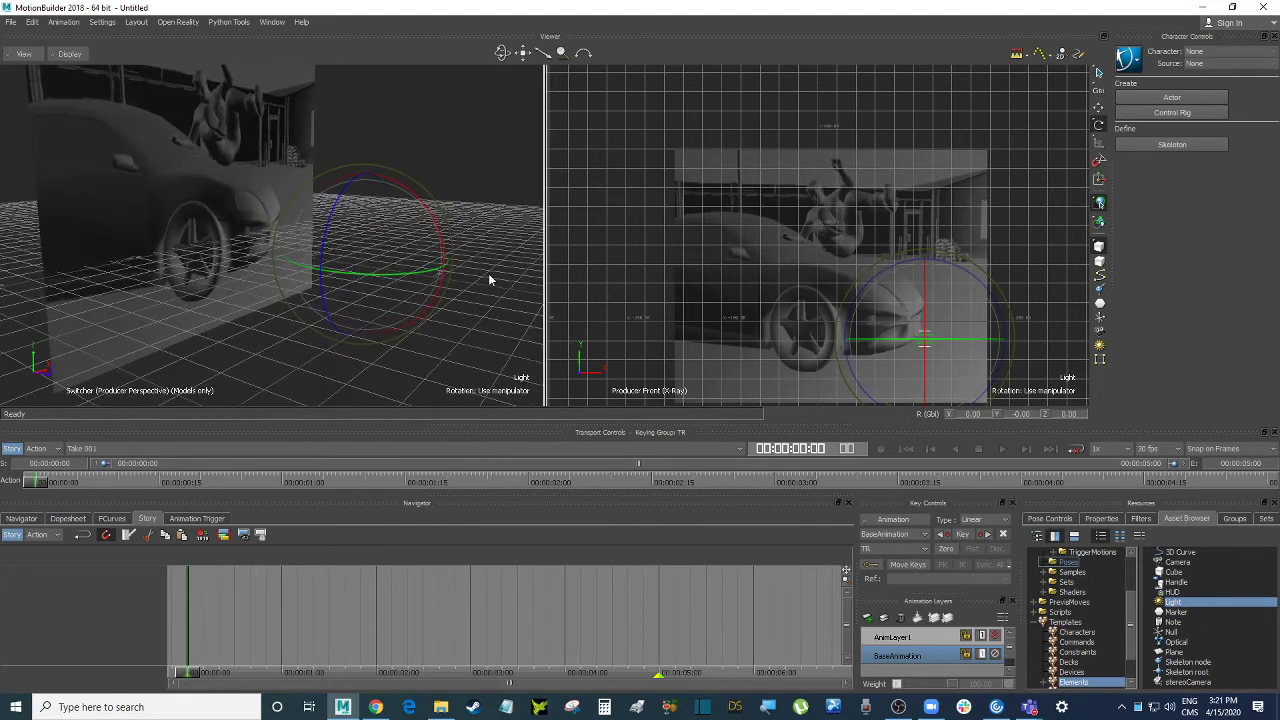
- Set the perspective view's display mode to Normal instead of Models Only
left_click(24, 54)
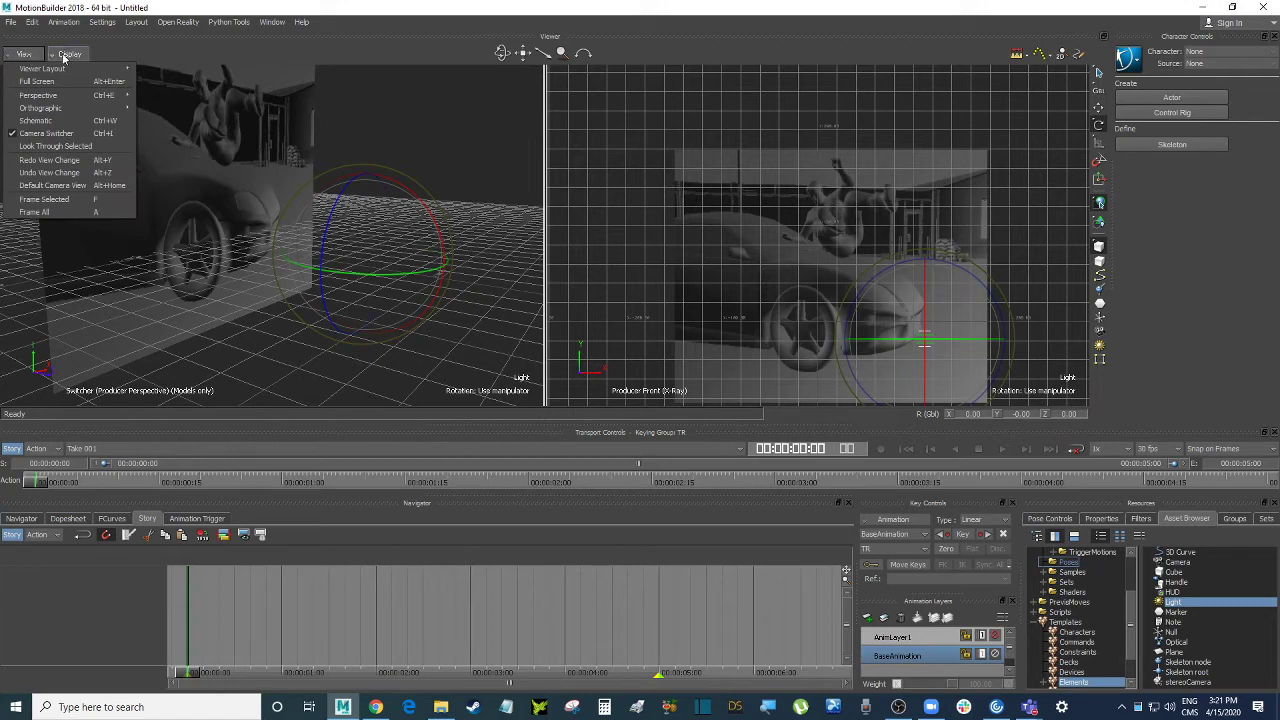
left_click(64, 56)
left_click(67, 56)
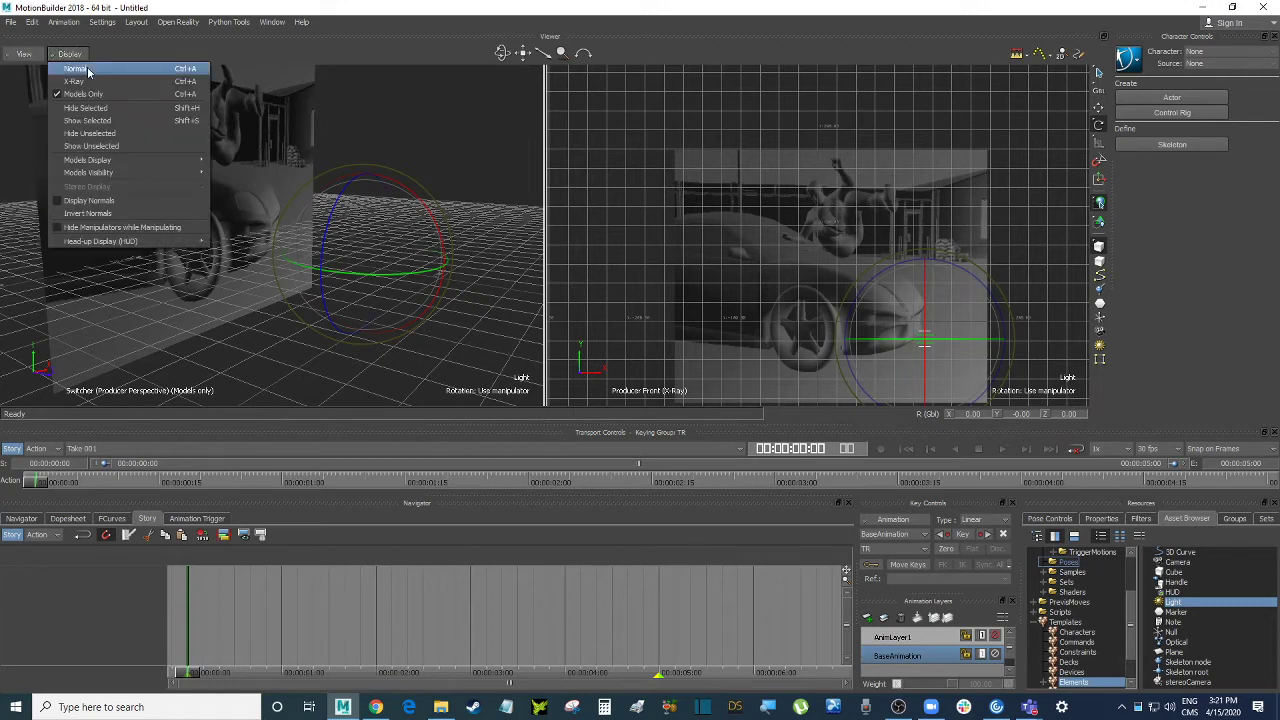
left_click(88, 69)
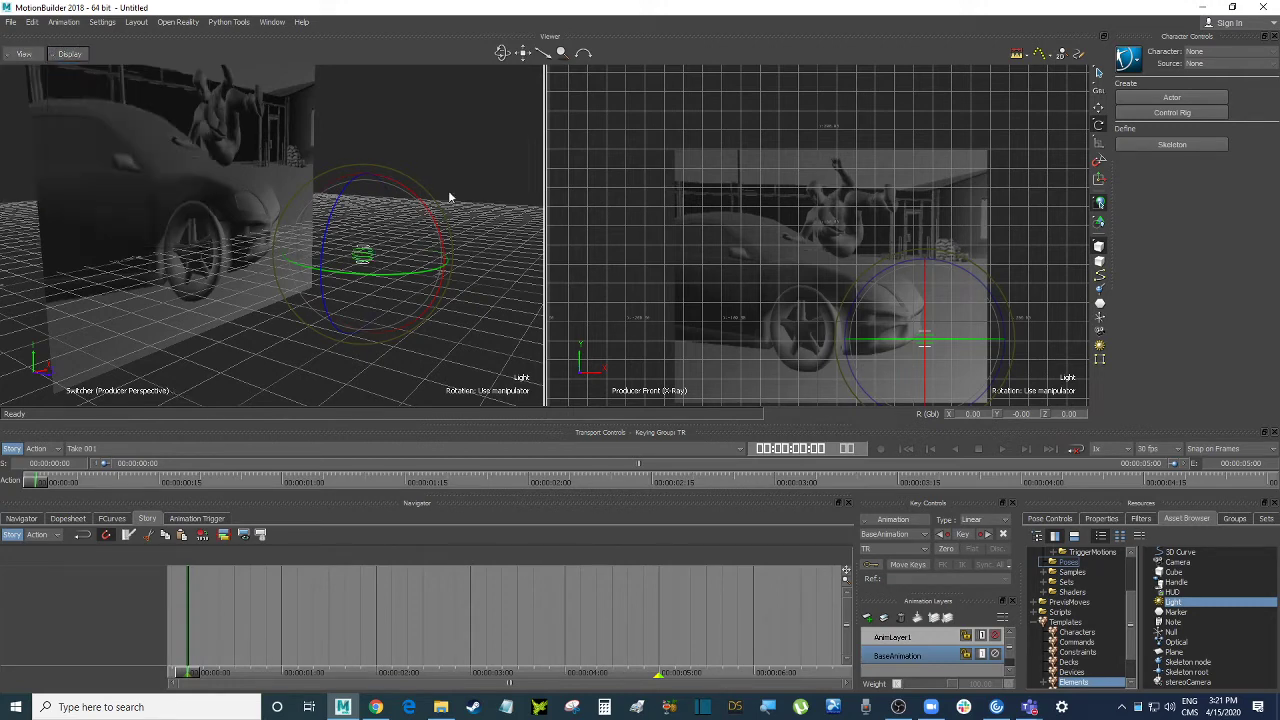
- Raise the light vertically beside the textured plane to a Y translation of about 117
left_click_drag(448, 190, 487, 211, "ctrl+shift")
key("t")
left_click_drag(310, 220, 311, 75)
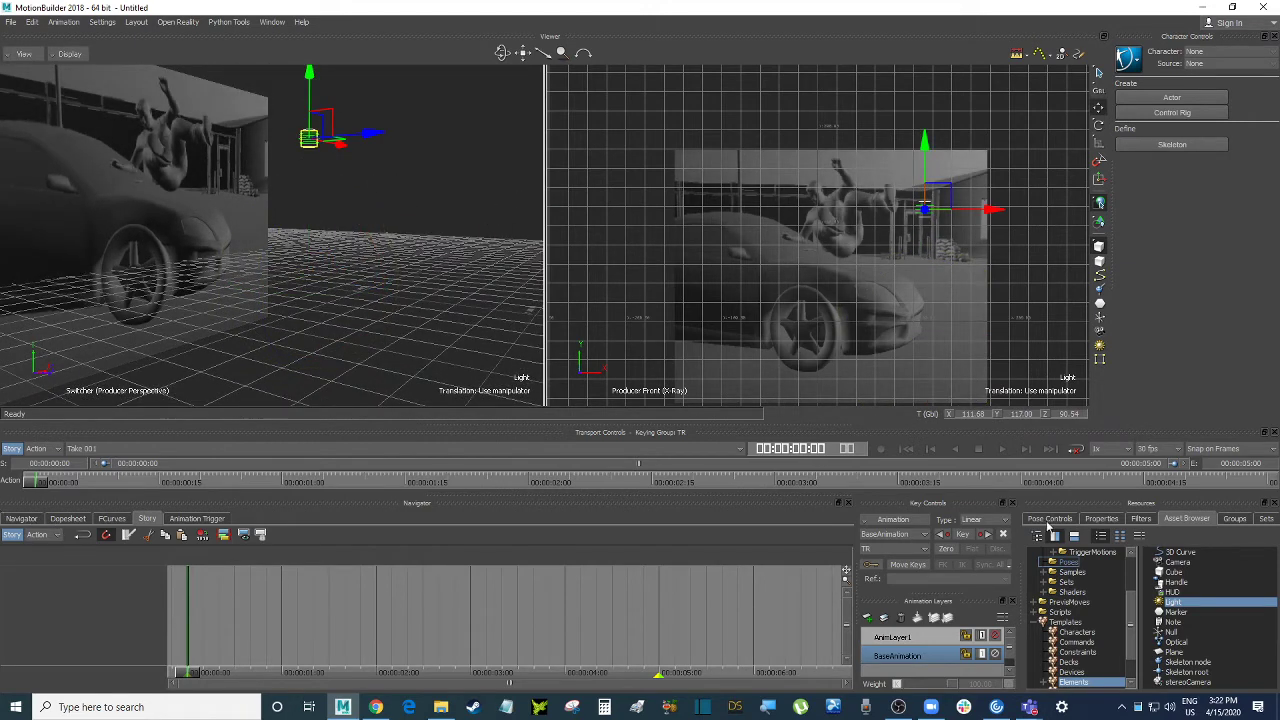
- Try the Infinite Light type on the light, and finally set its type to Spot Light
left_click(1102, 519)
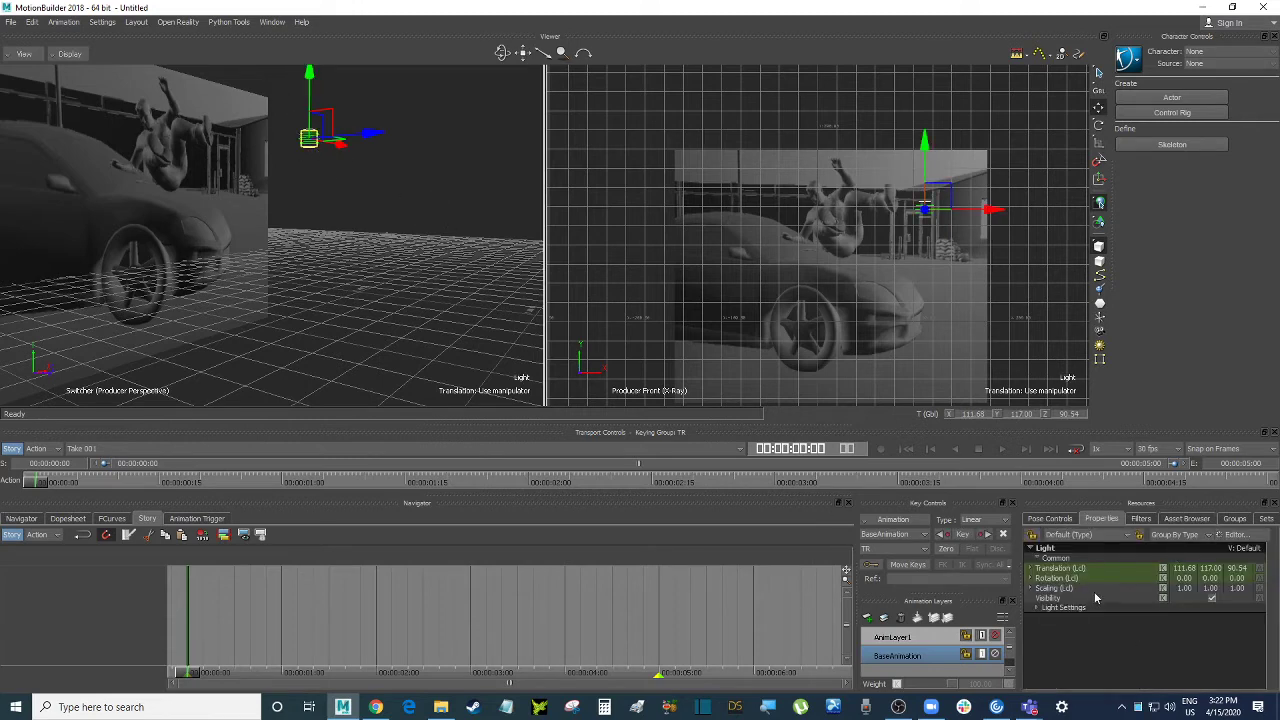
left_click(1040, 608)
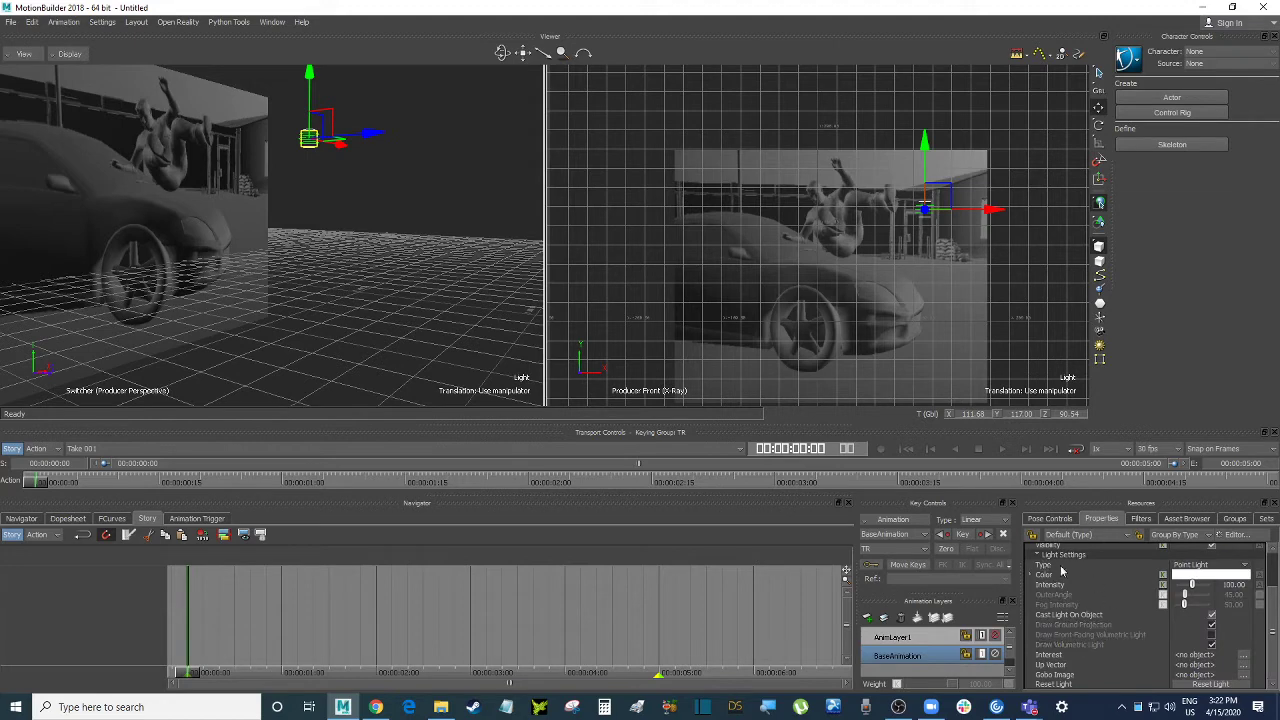
left_click(1193, 569)
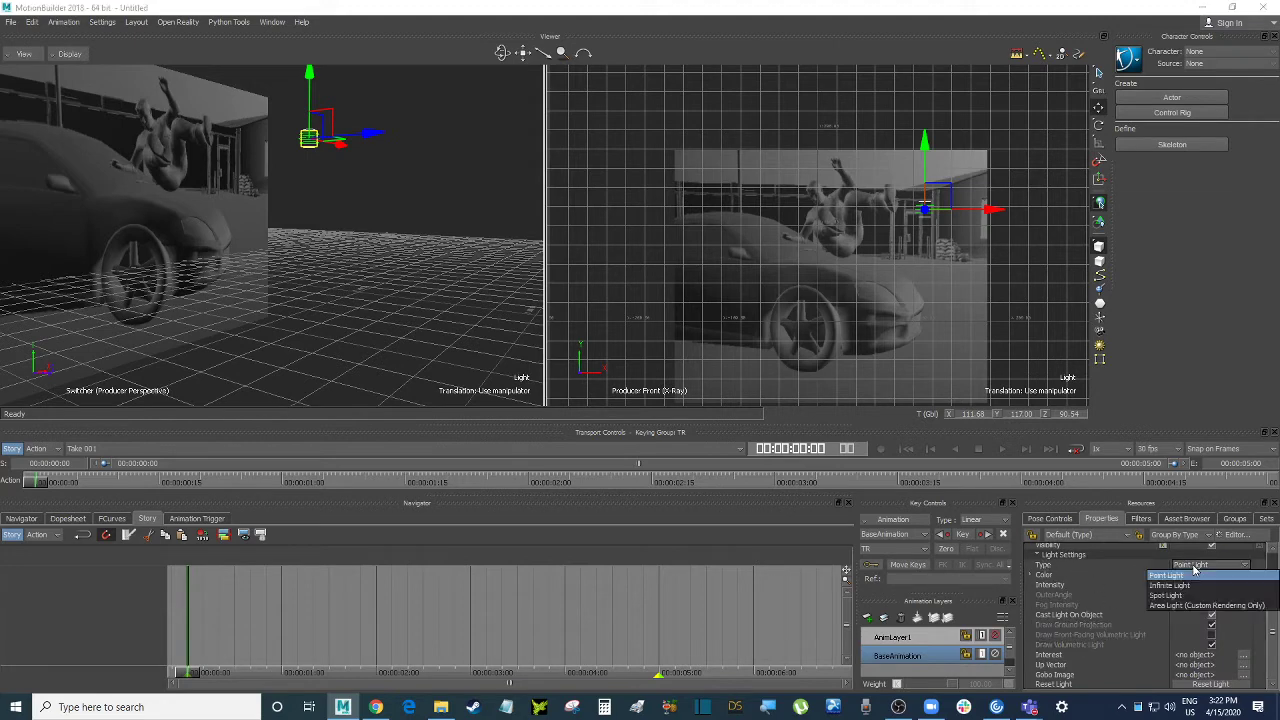
left_click(1181, 590)
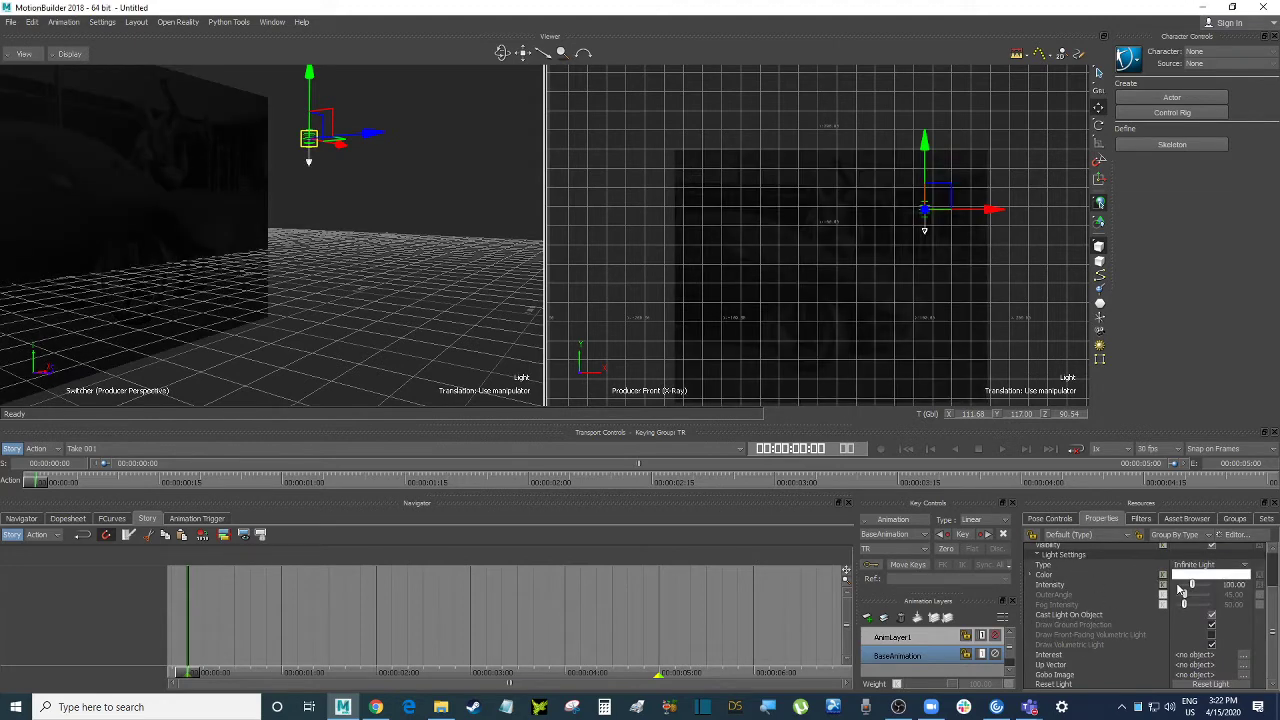
left_click(1200, 566)
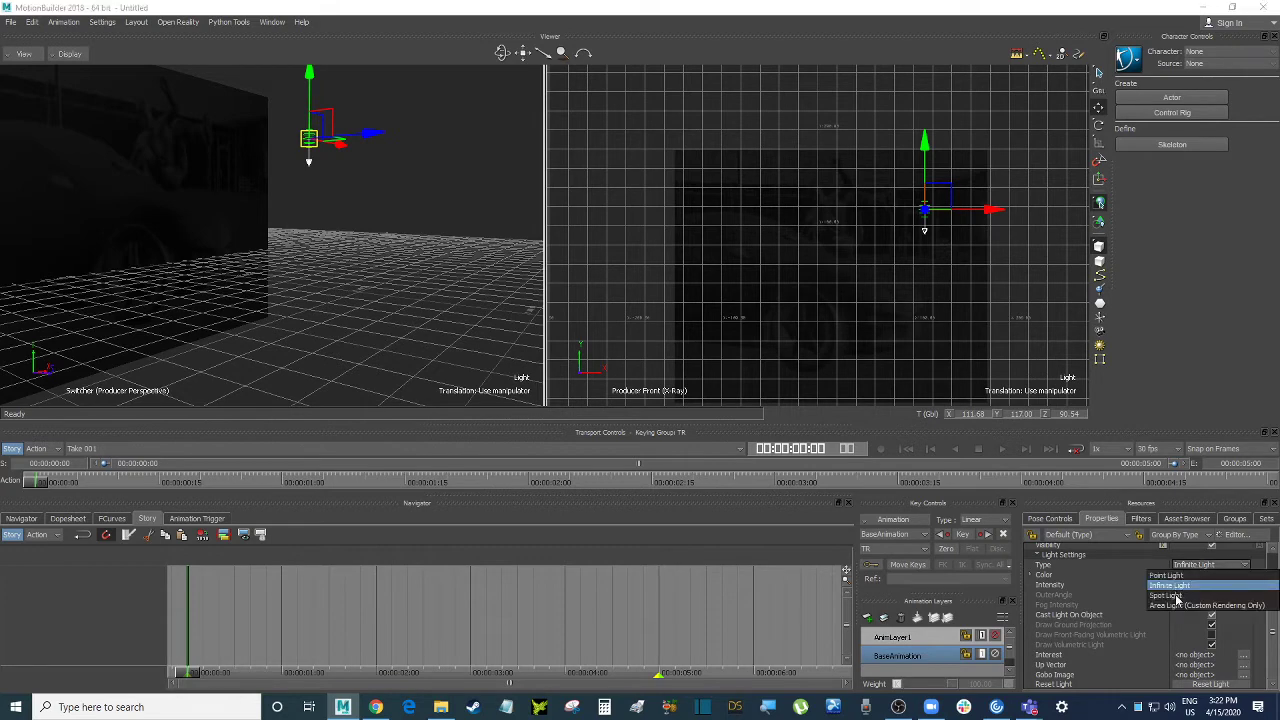
left_click(1167, 596)
- Rotate the spot light about 64 degrees around X so that it aims at the textured plane
left_click_drag(374, 185, 447, 198, "ctrl+shift")
key("e")
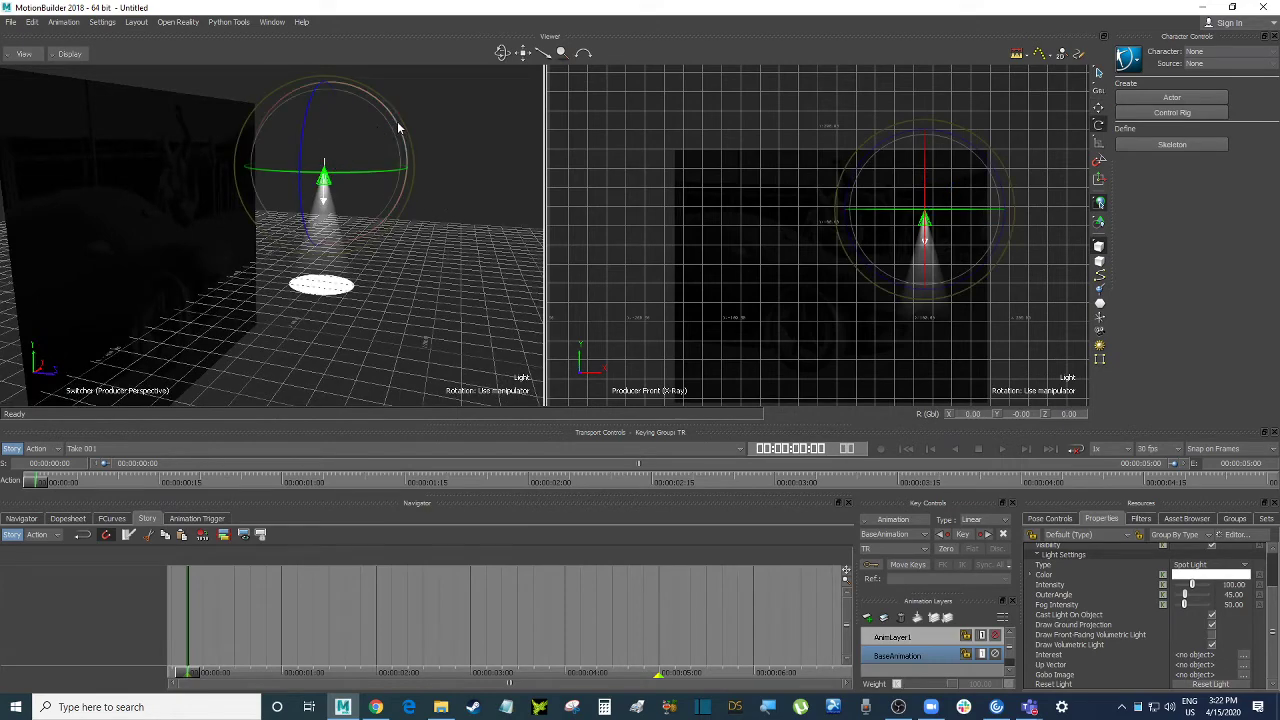
left_click_drag(401, 124, 475, 200)
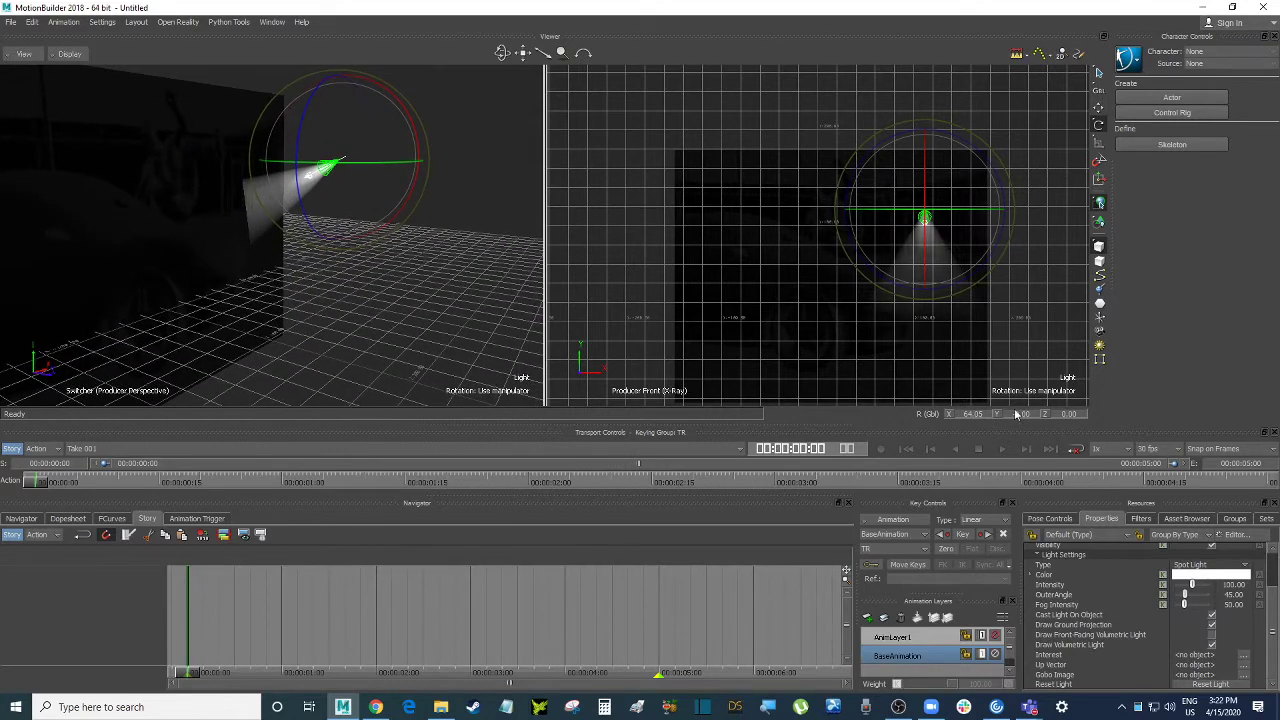
- Set the spot light's color to pure red from the color palette
left_click(1206, 579)
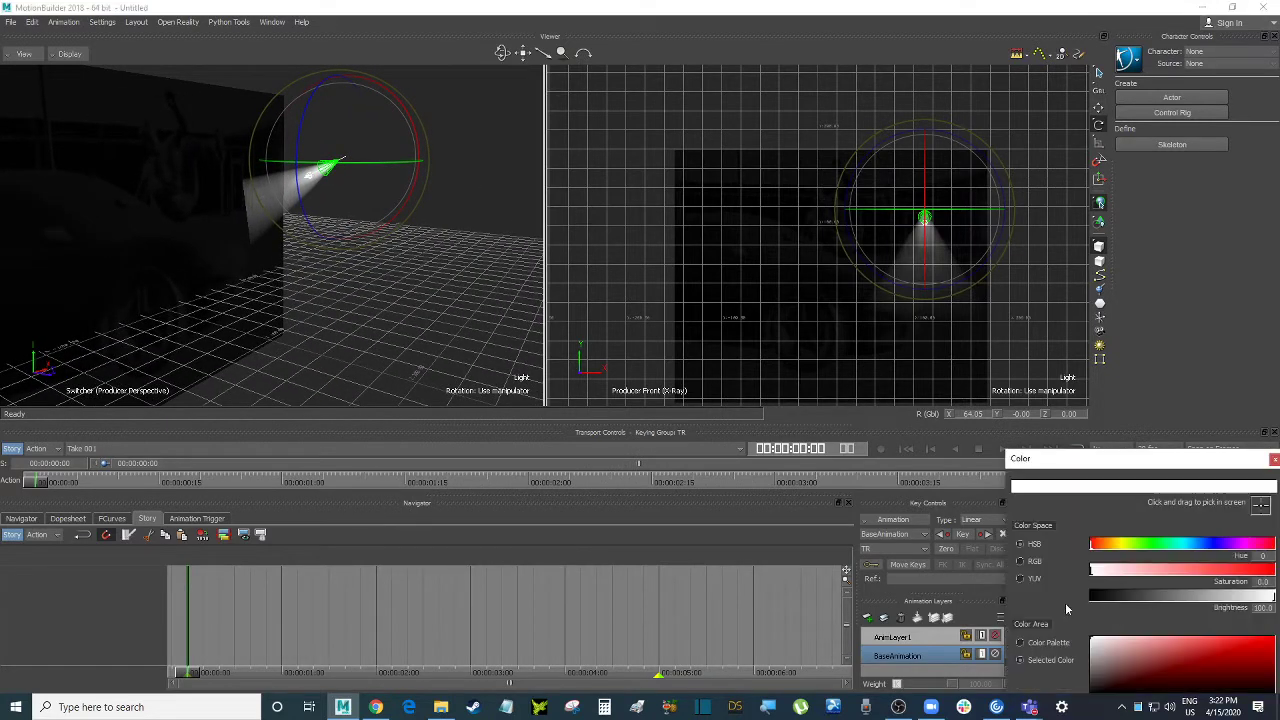
left_click_drag(1190, 458, 940, 320)
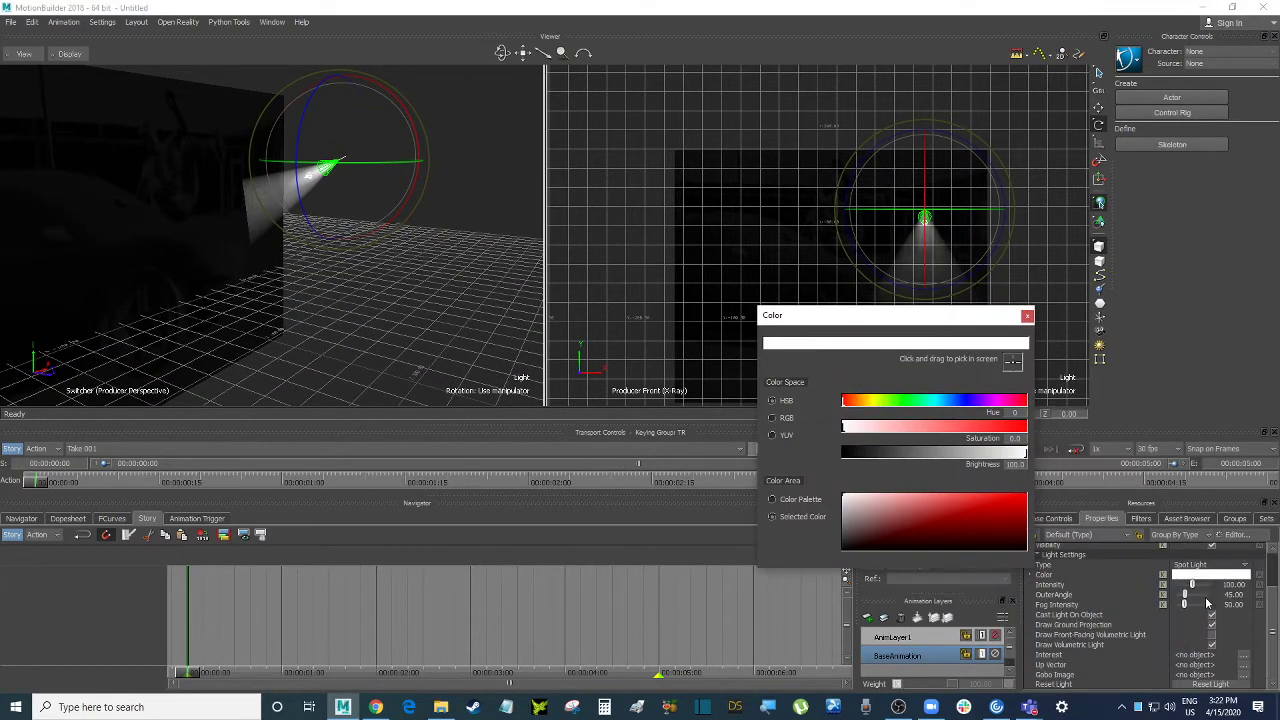
left_click(790, 500)
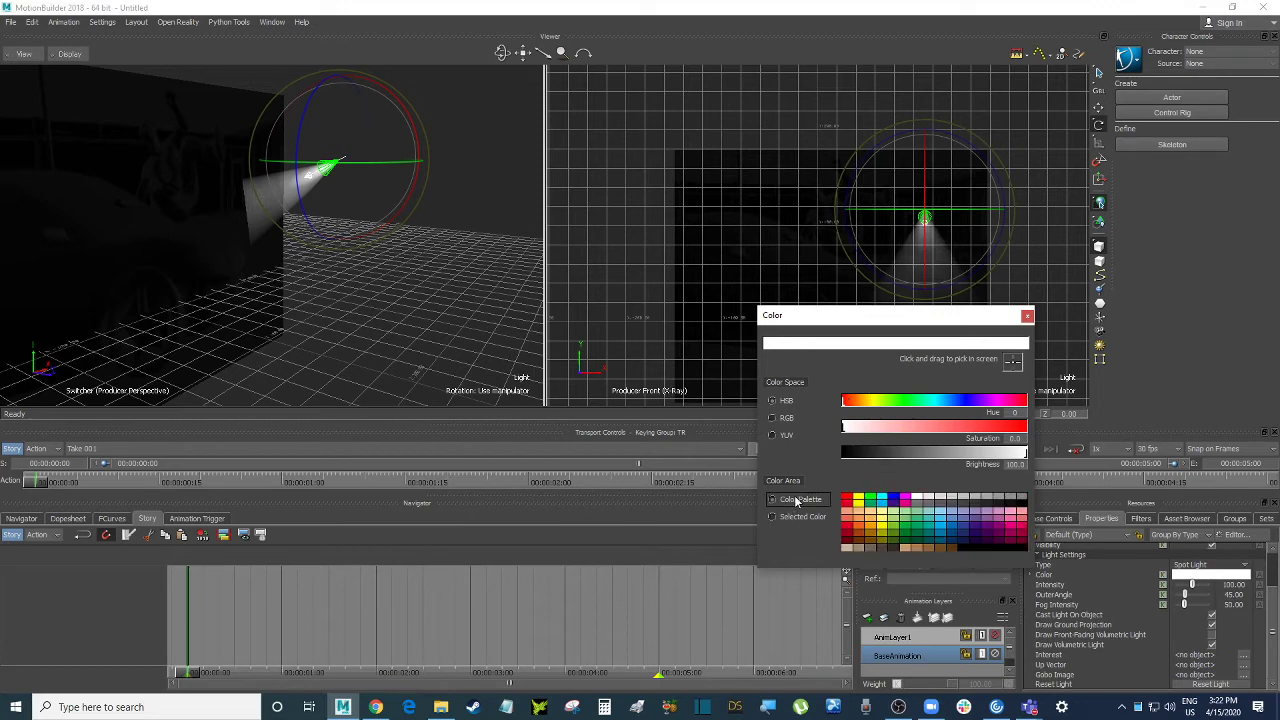
left_click(848, 499)
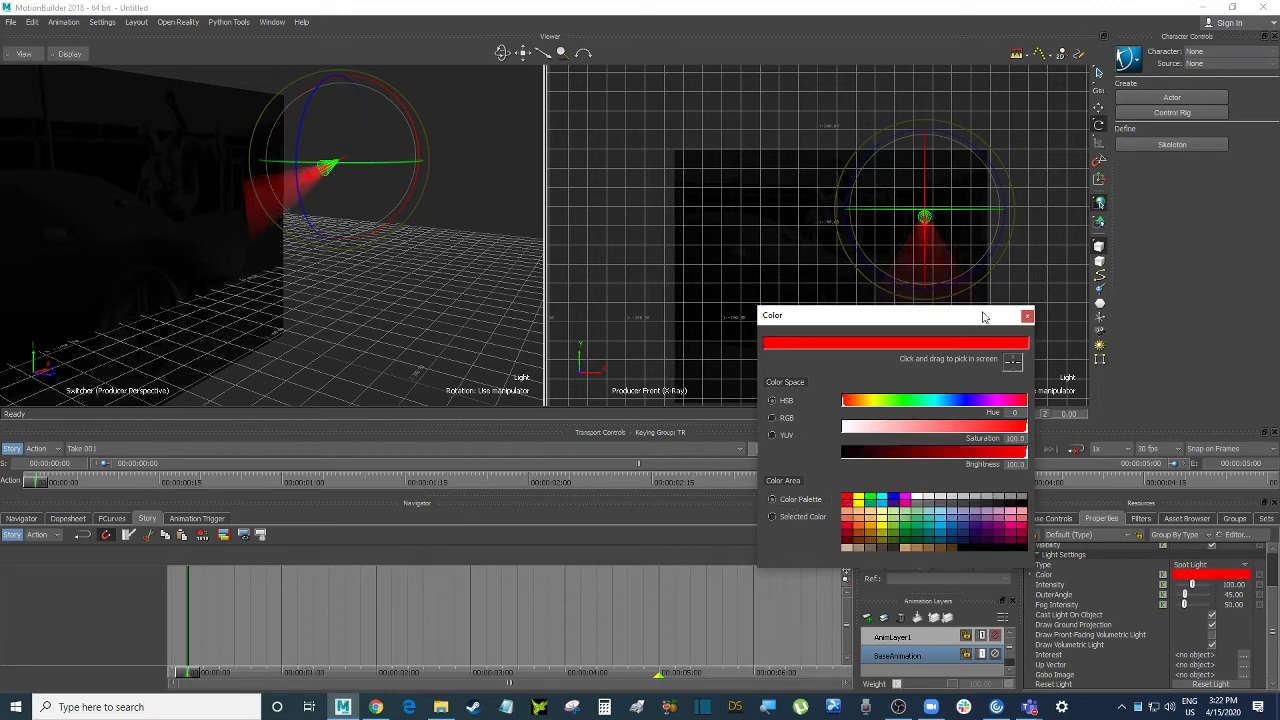
left_click(1027, 316)
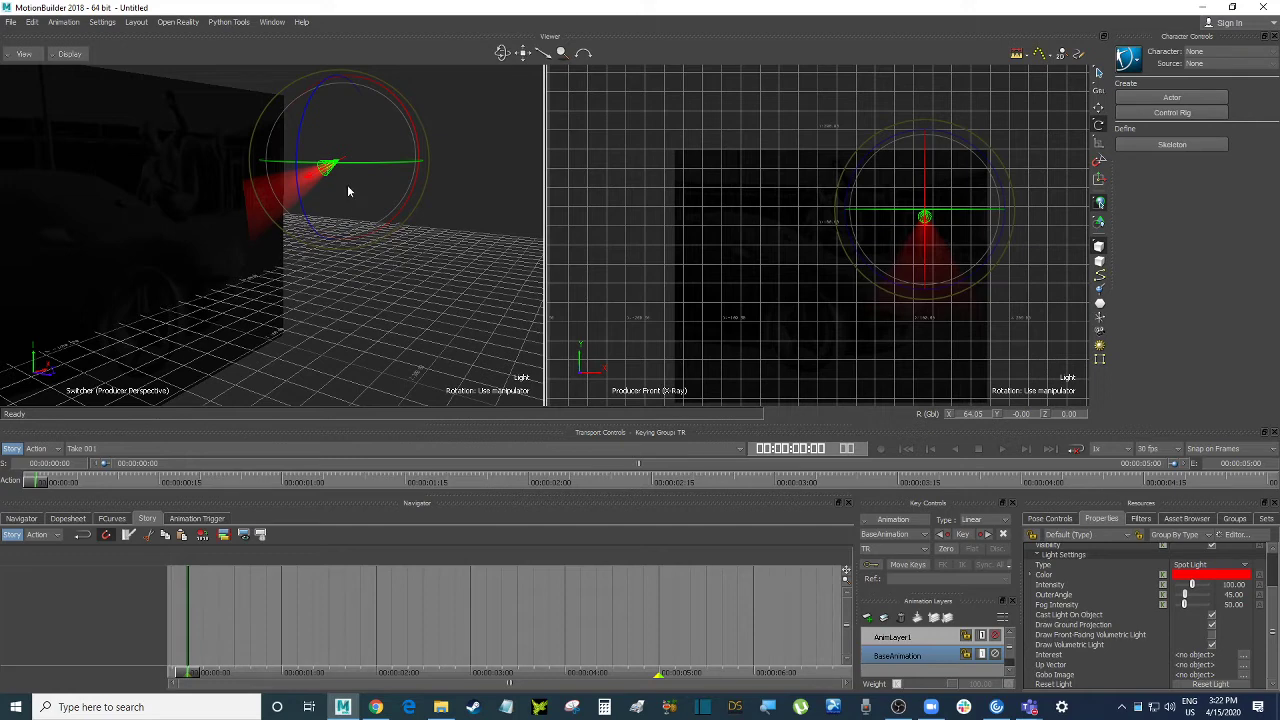
- List the scene's lights, examine the Global Light and Light settings, and leave the Light selected
left_click(33, 520)
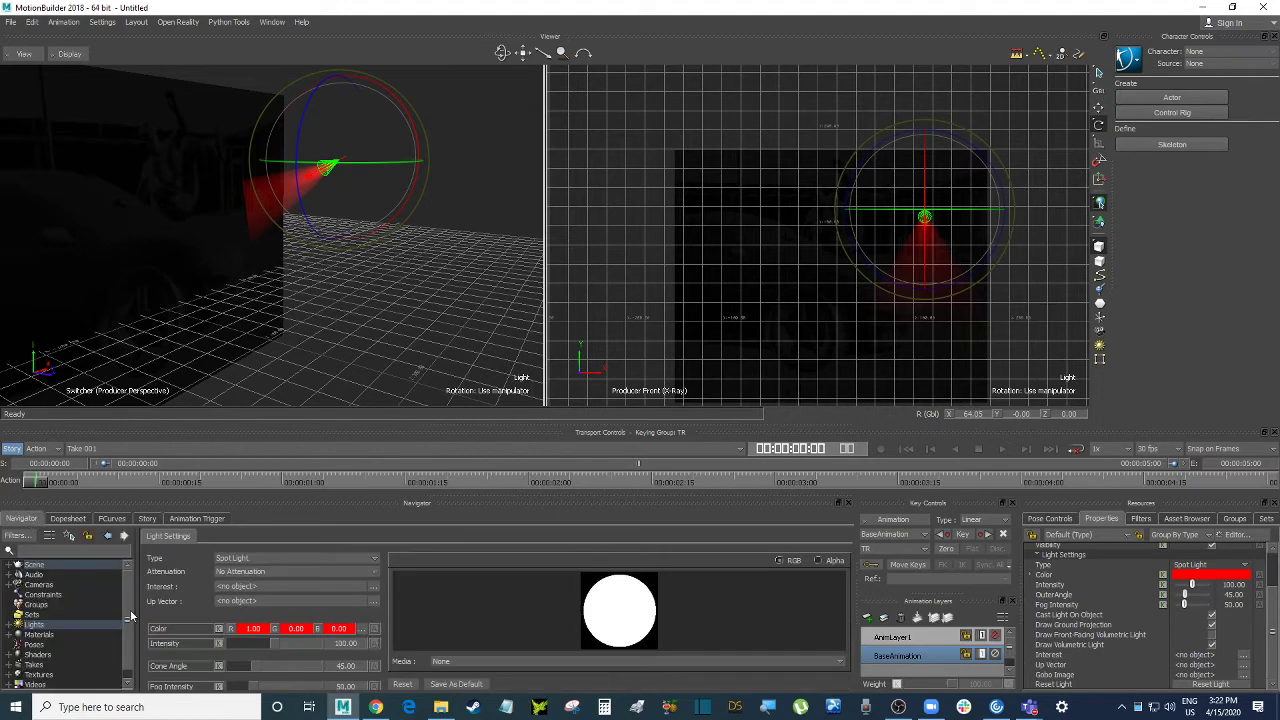
left_click(8, 614)
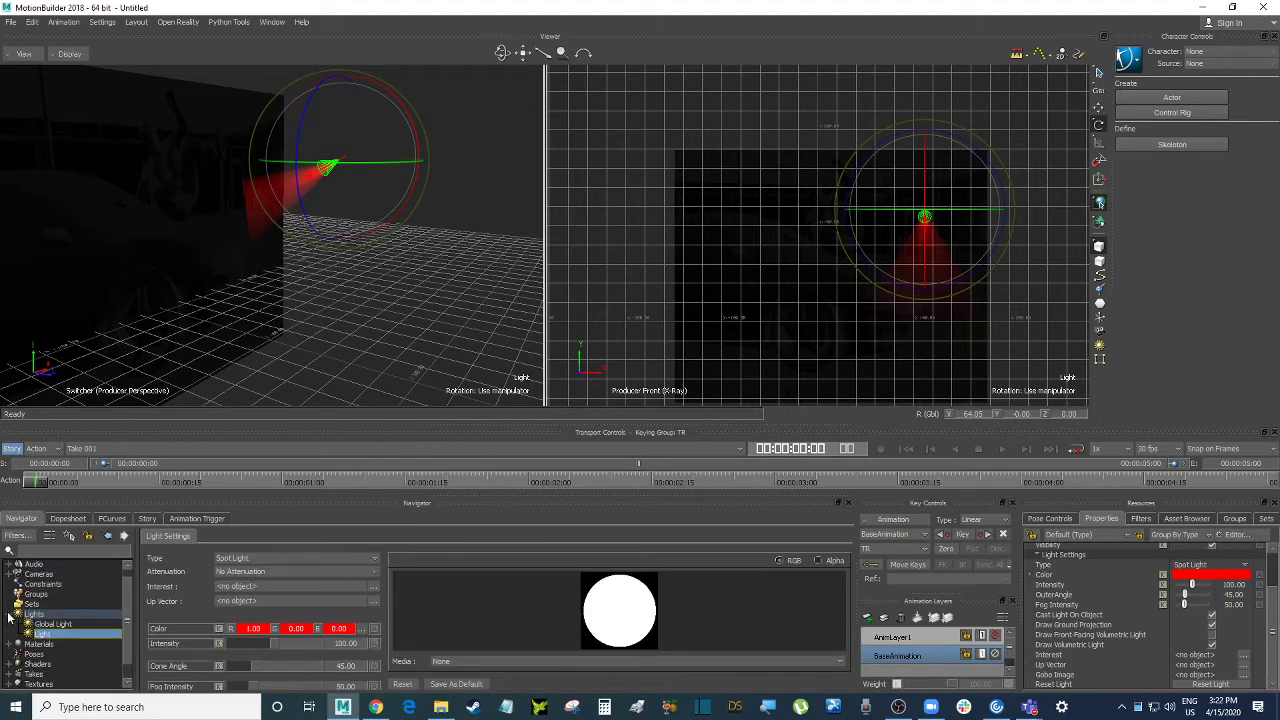
left_click(66, 625)
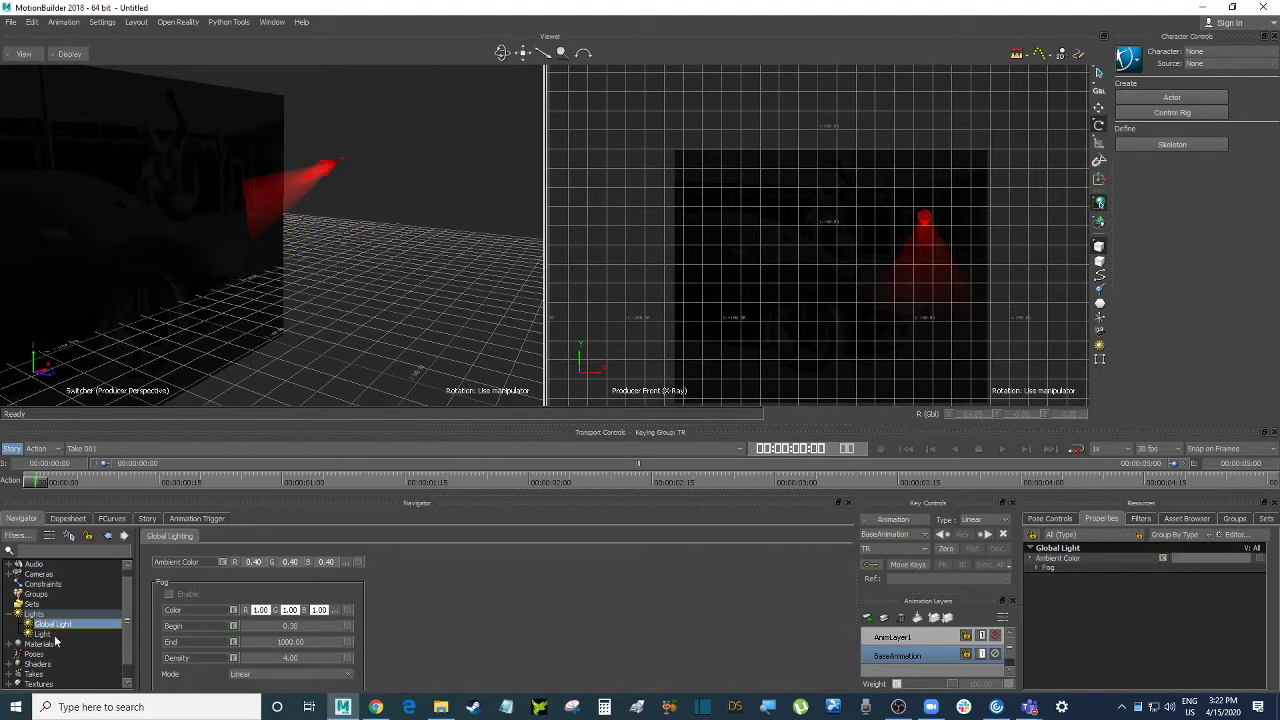
left_click(56, 636)
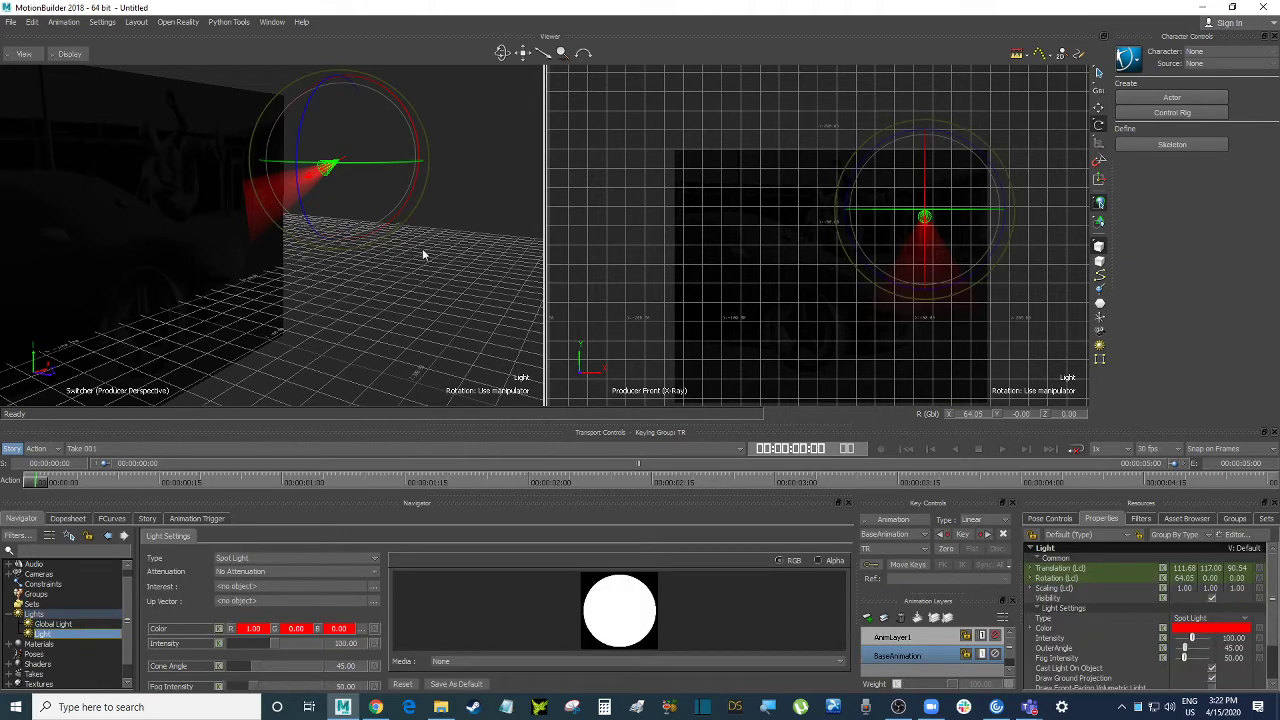
left_click(485, 152)
left_click(338, 178)
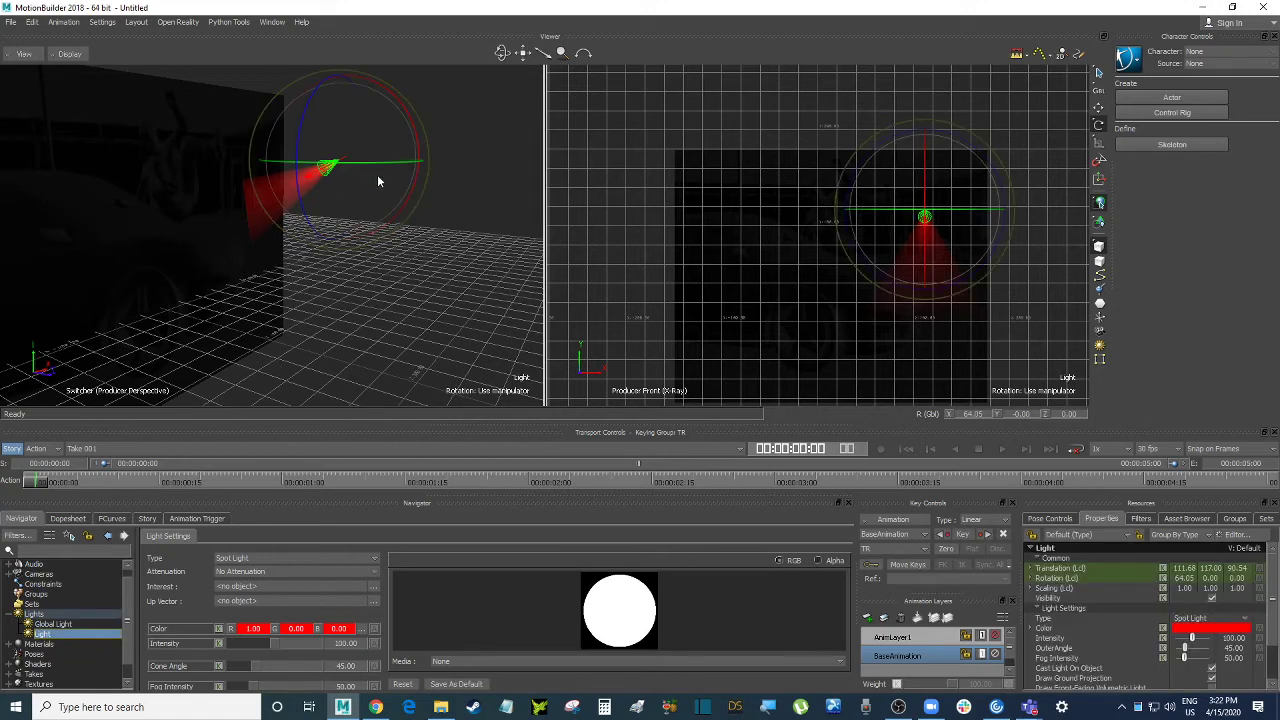
left_click(494, 194)
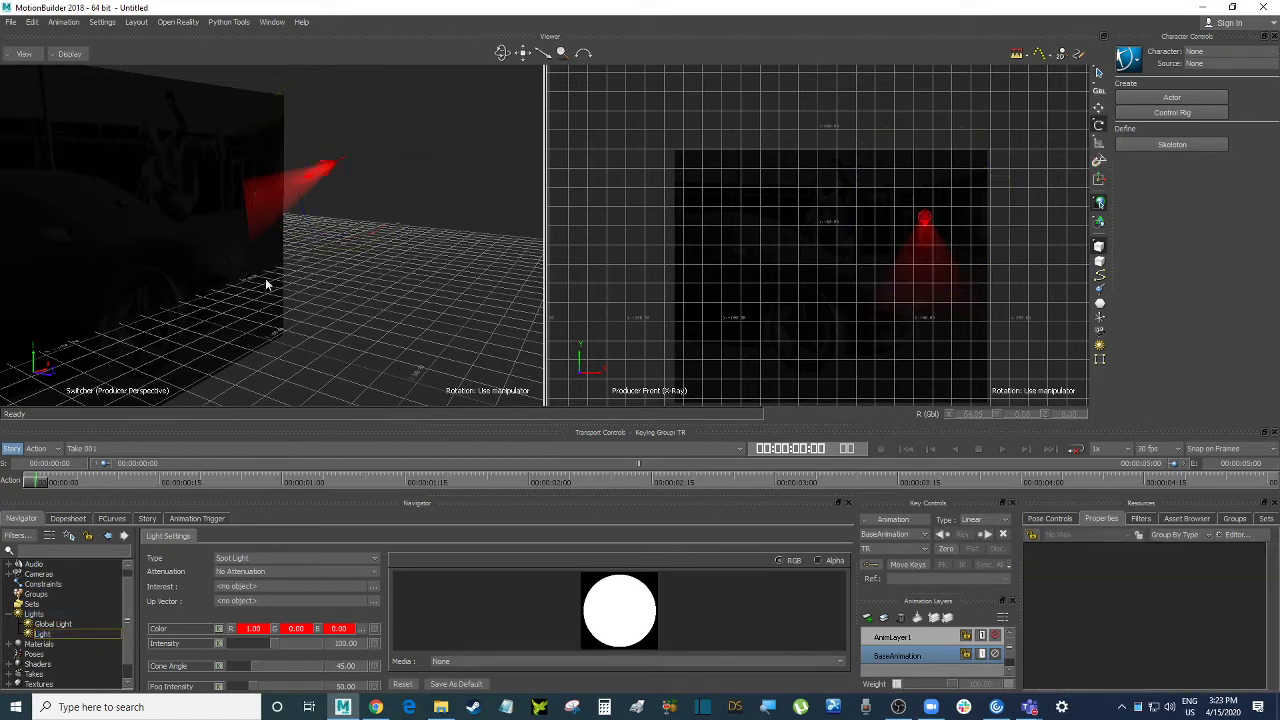
left_click(45, 634)
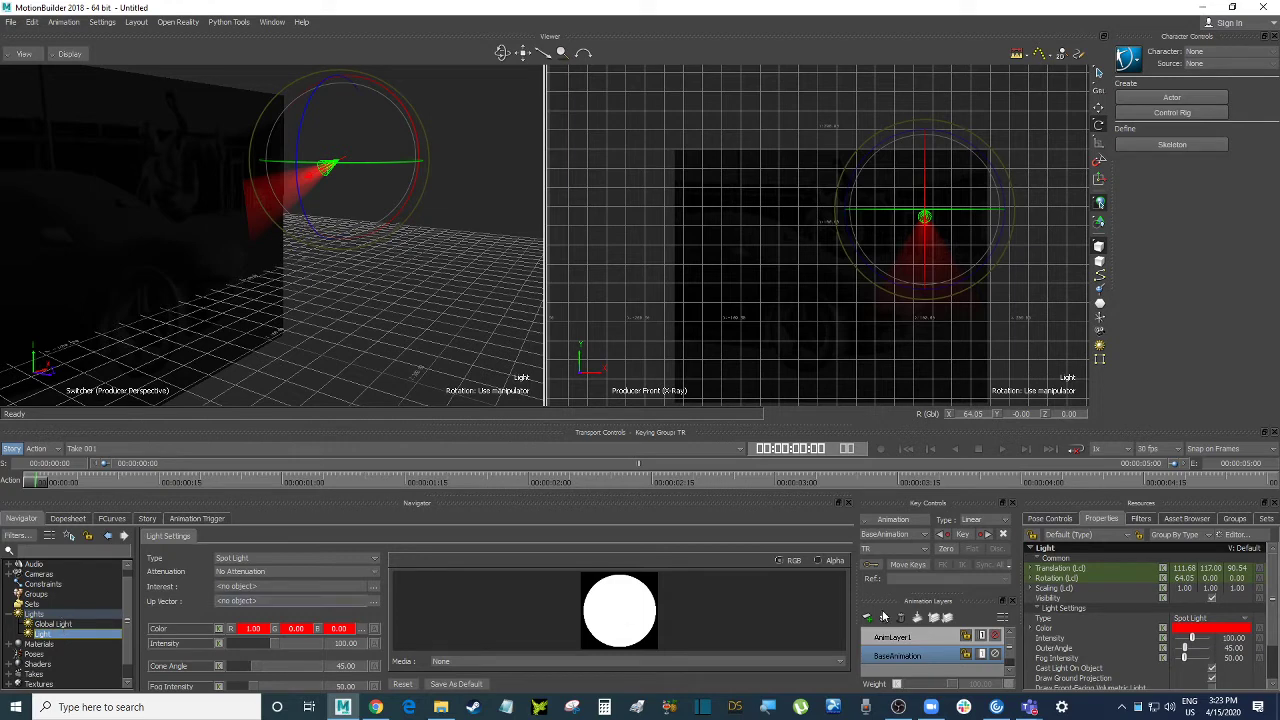
- Set the red light's intensity to 200 and its type to Point Light
scroll(1073, 608, "down", 3)
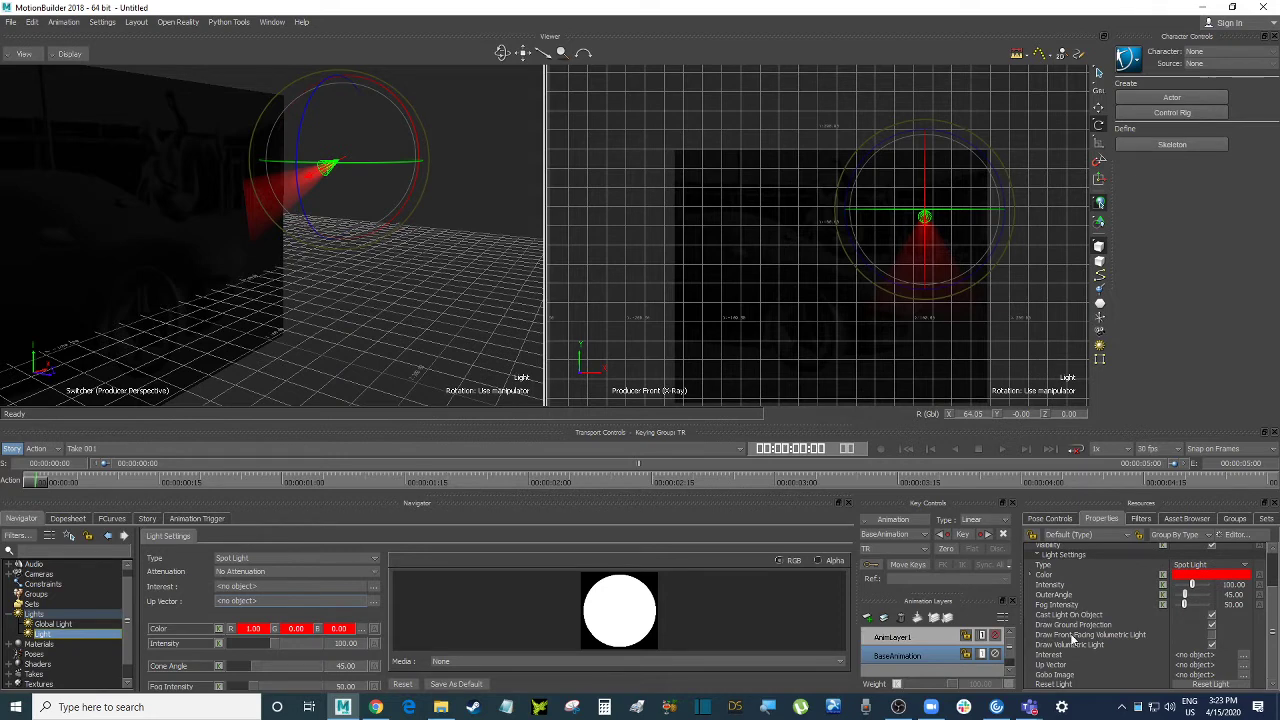
scroll(1144, 610, "up", 3)
scroll(1144, 610, "down", 2)
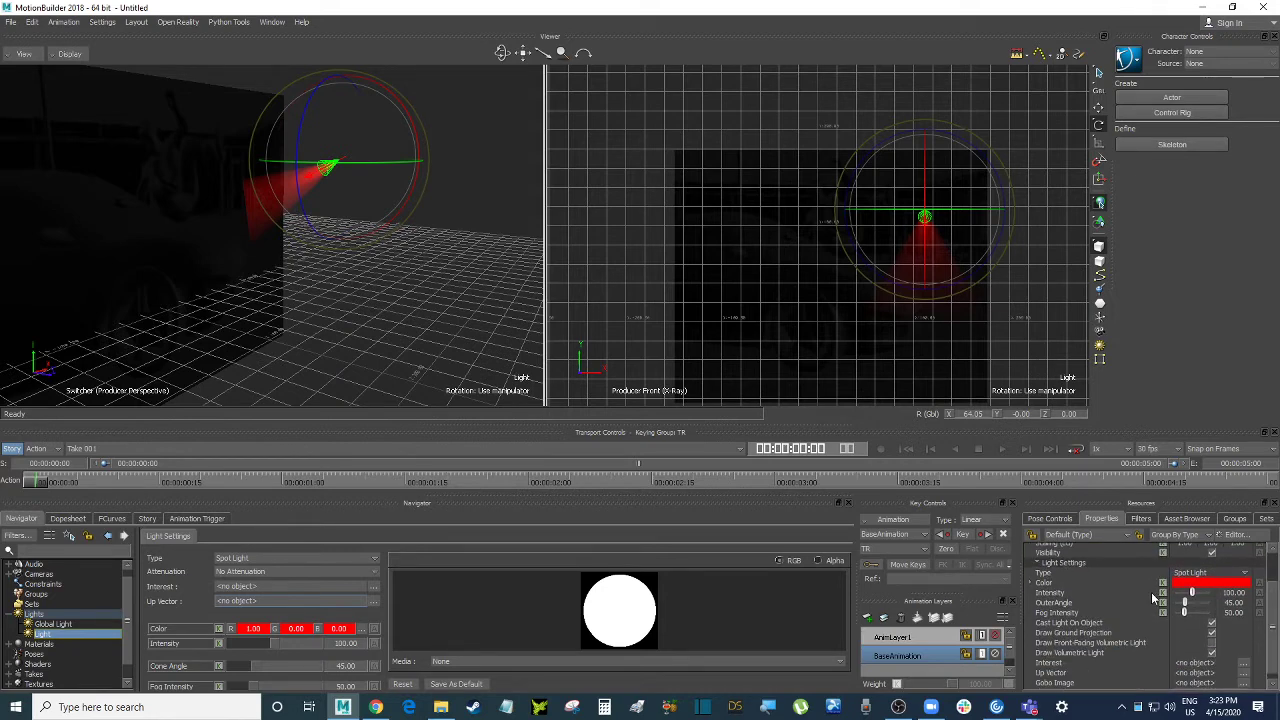
left_click_drag(1195, 596, 1217, 598)
left_click(1202, 575)
left_click(1183, 584)
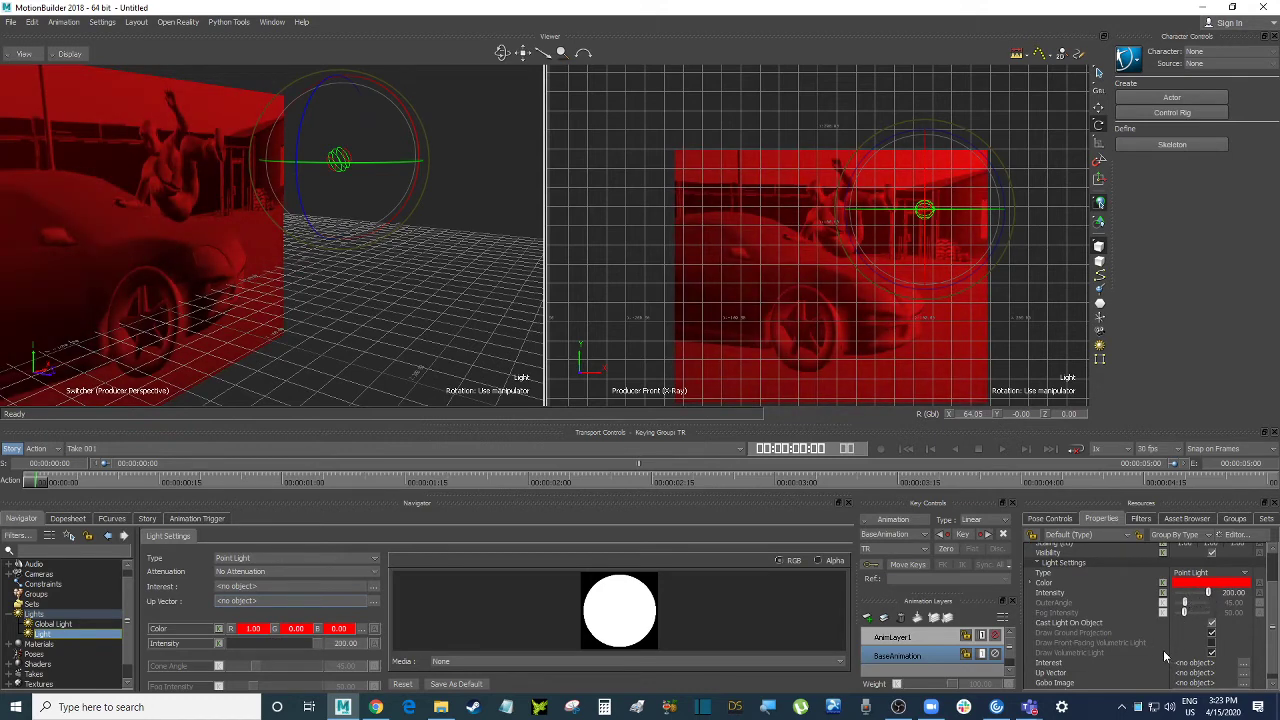
- Look over the point light's properties, reselect it in the viewer, and clear the selection
scroll(1145, 635, "down", 1)
scroll(1082, 622, "up", 1)
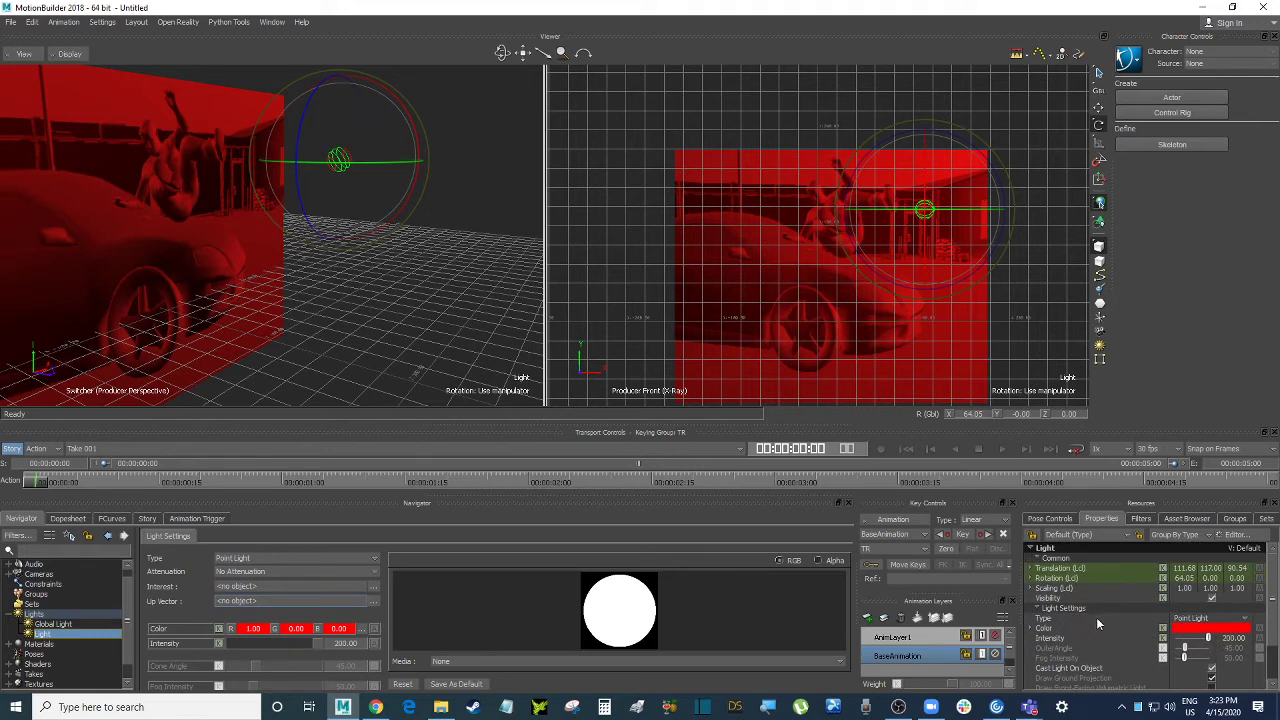
left_click(464, 240)
left_click(340, 158)
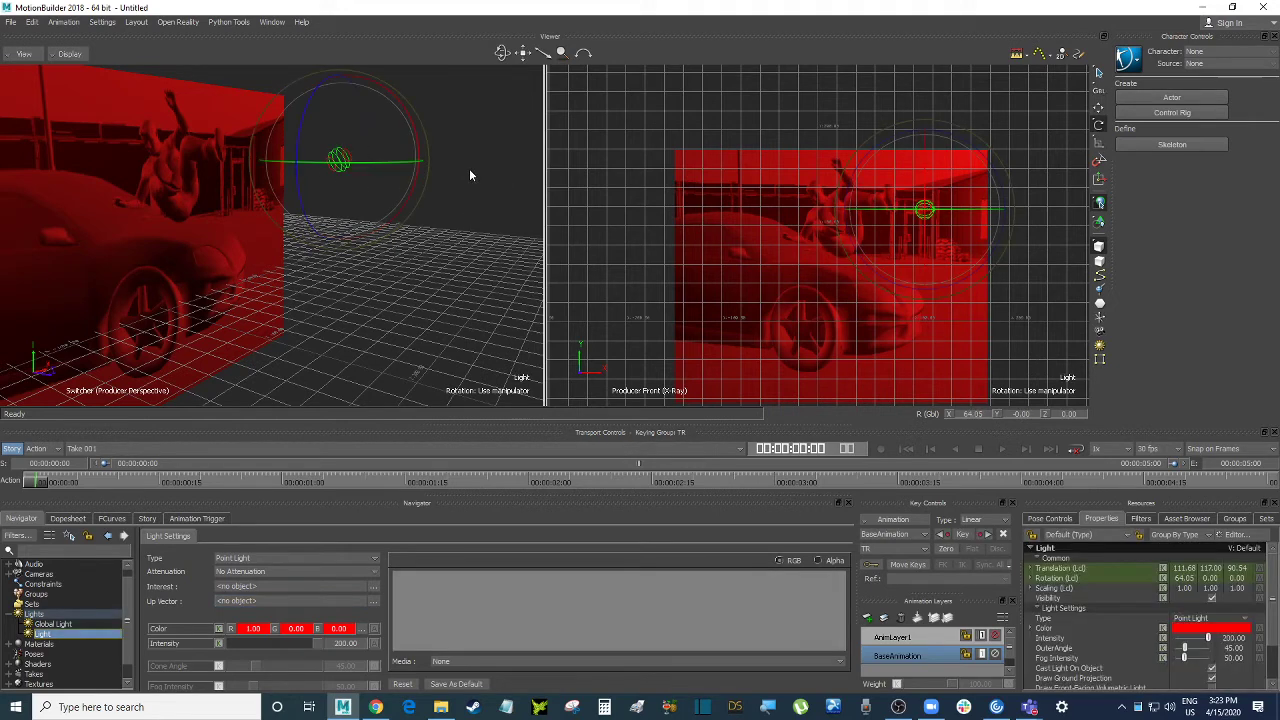
left_click(487, 200)
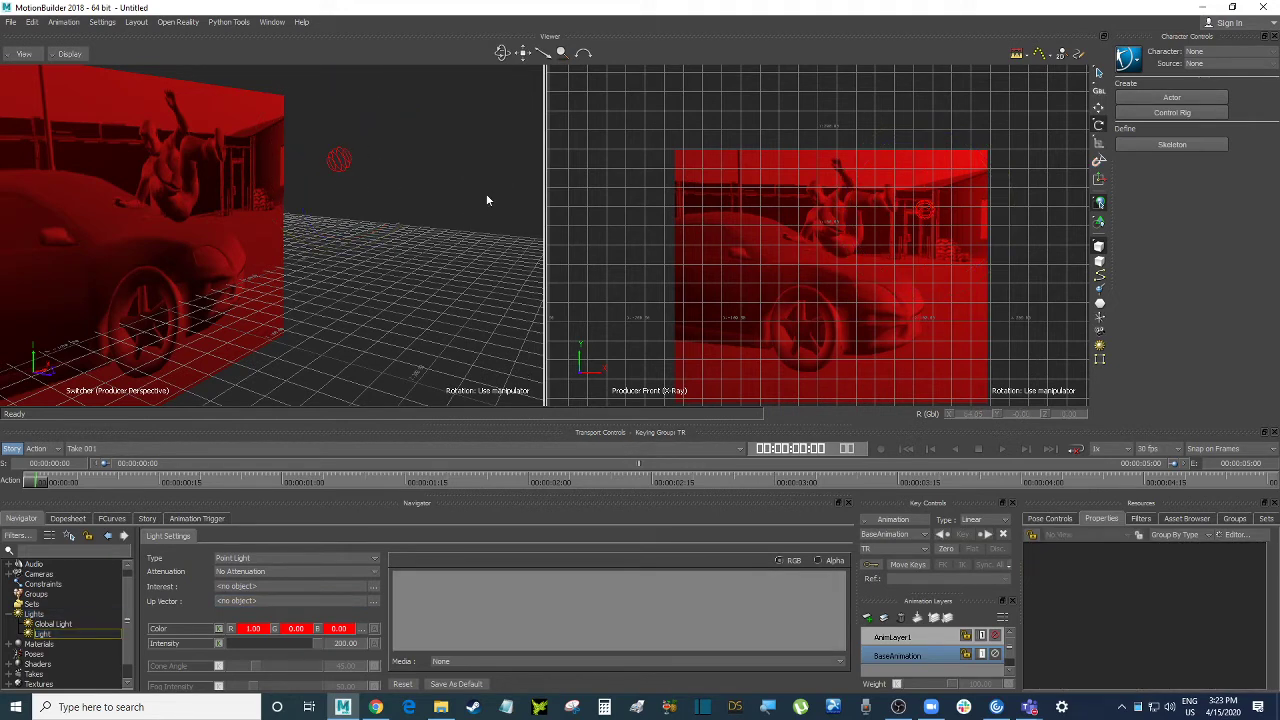
- Switch to the Microsoft Teams class call to check the participants, and return to MotionBuilder
mouse_move(1029, 707)
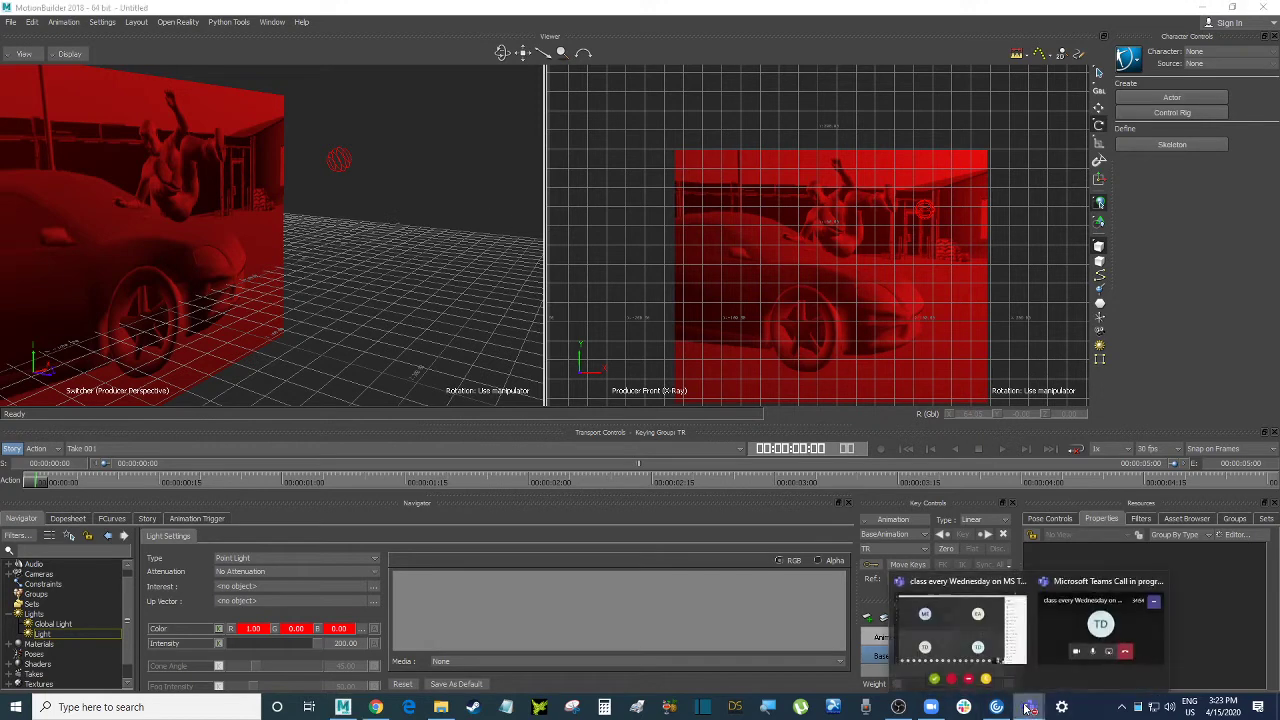
left_click(1023, 627)
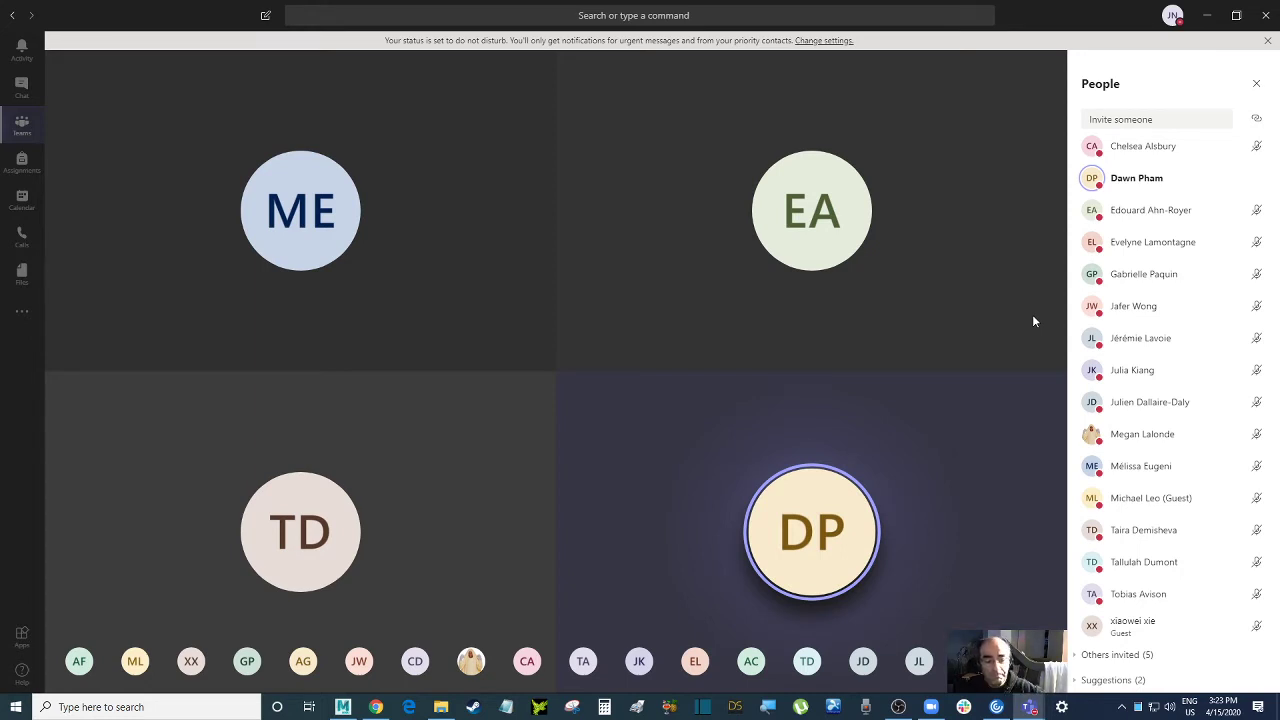
left_click(1207, 15)
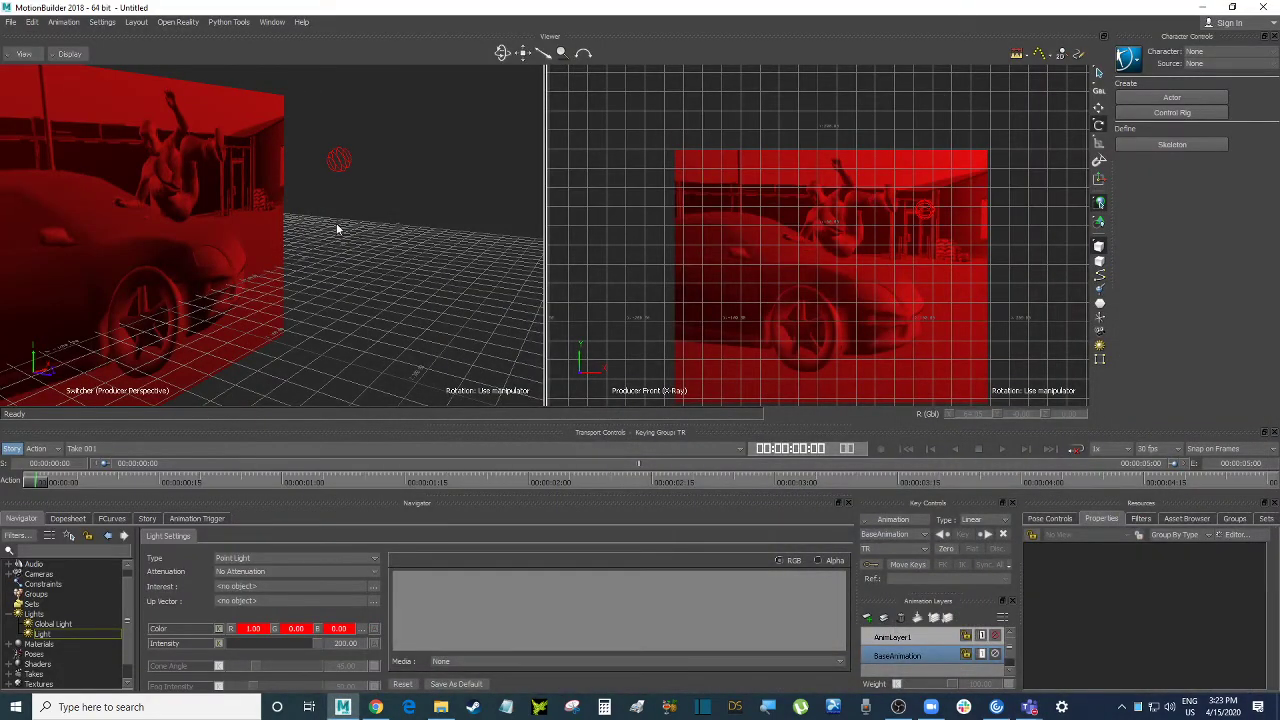
left_click_drag(337, 229, 288, 201, "ctrl+shift")
scroll(286, 202, "up", 8)
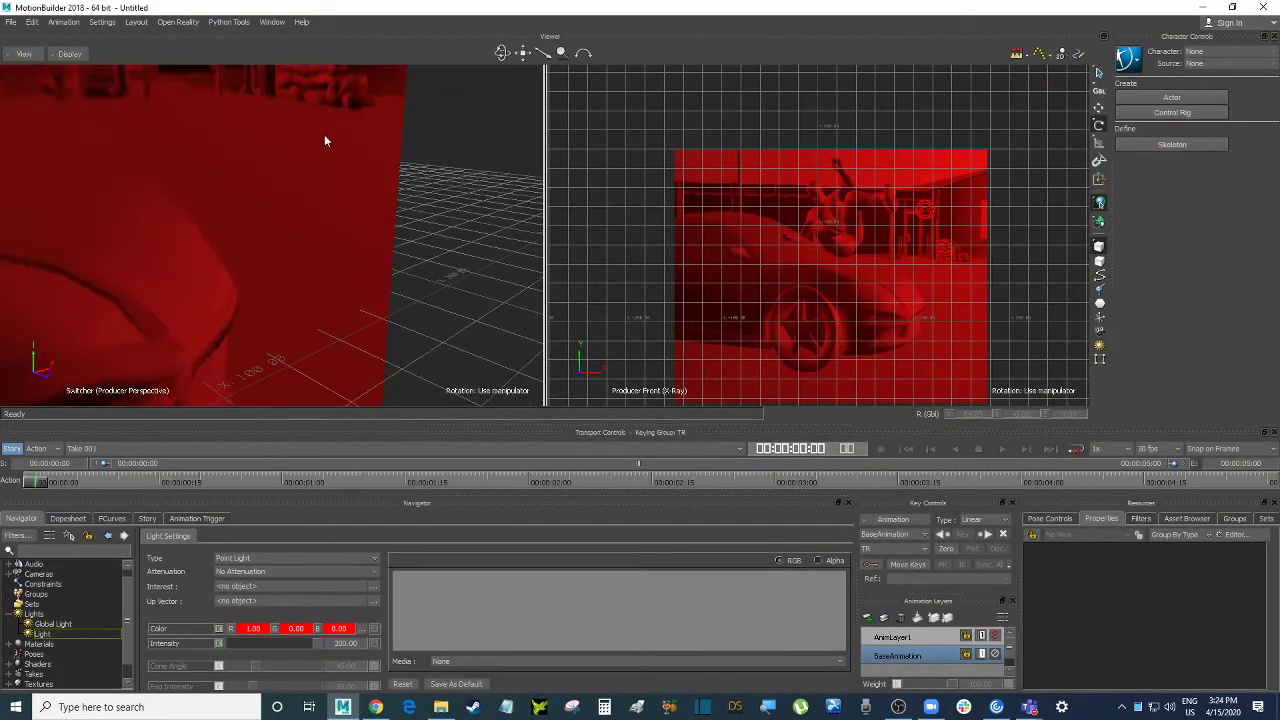
left_click_drag(324, 136, 389, 249, "ctrl+shift")
scroll(389, 251, "down", 8)
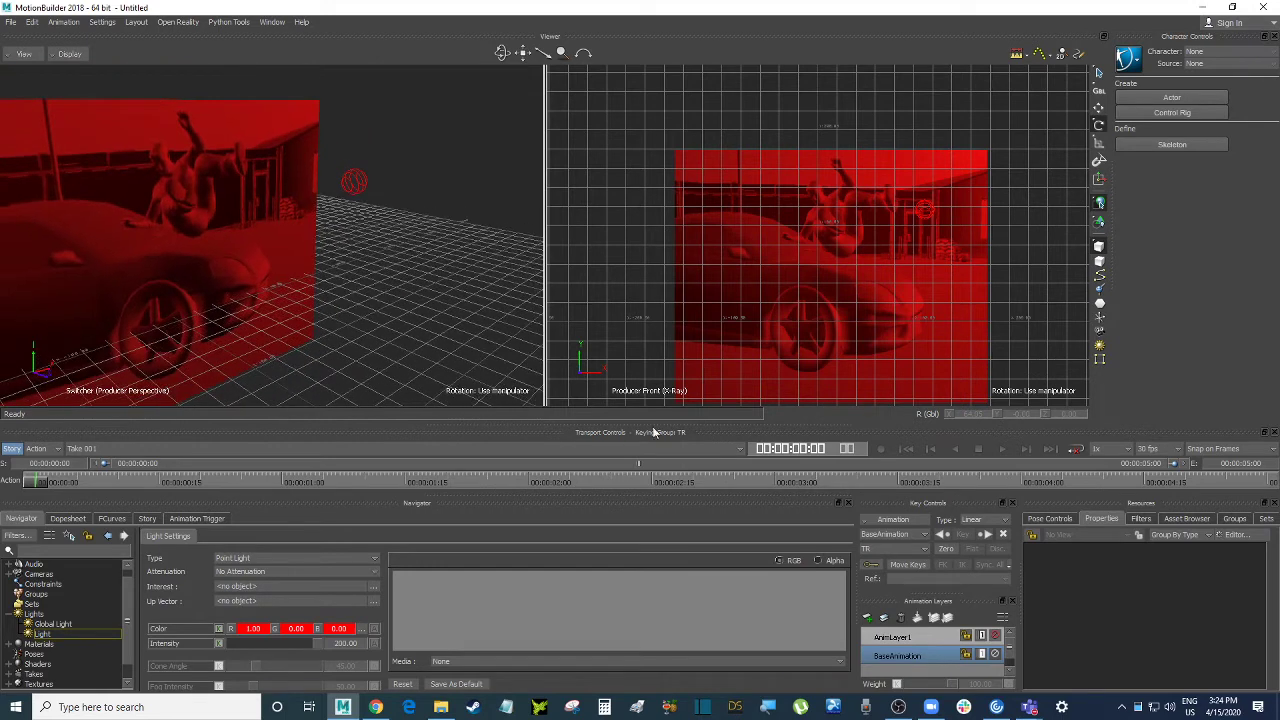
- Open the Aragor character from the ClipArt Characters folder with FBX Open and all takes, replacing the current scene
left_click(1188, 518)
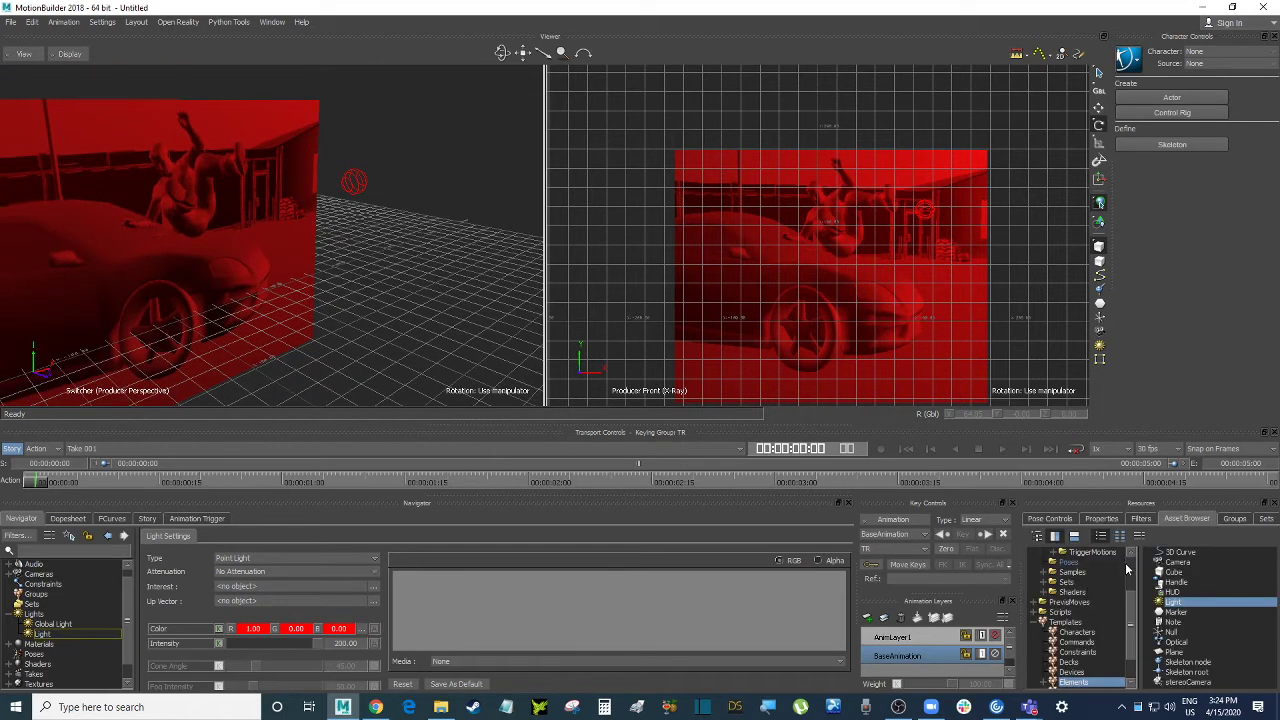
scroll(1100, 580, "up", 2)
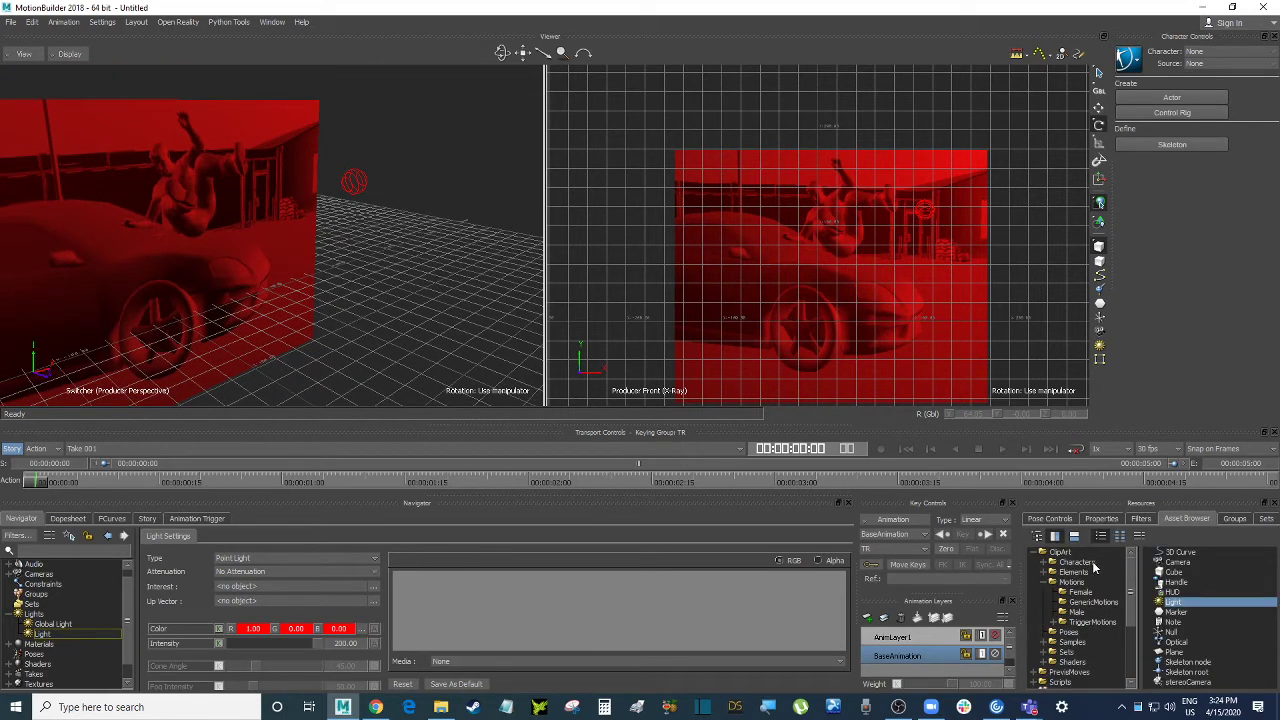
left_click(1092, 561)
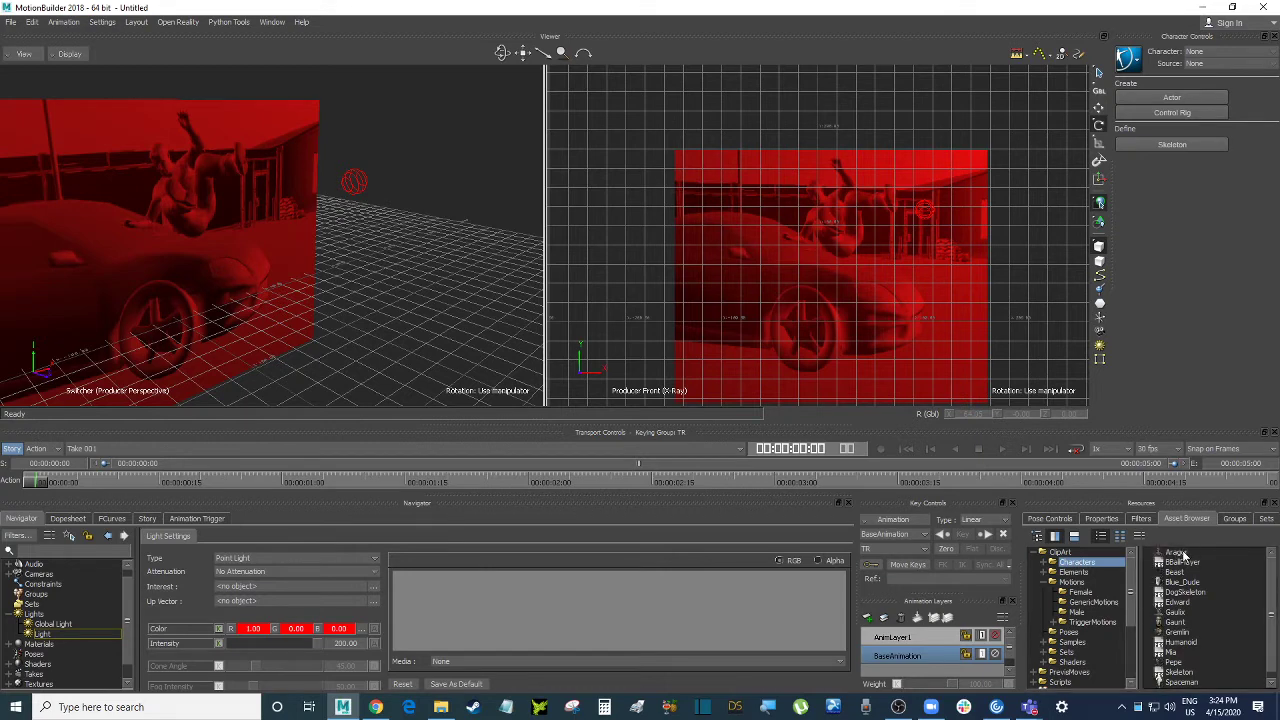
left_click_drag(1185, 556, 378, 328)
mouse_move(356, 311)
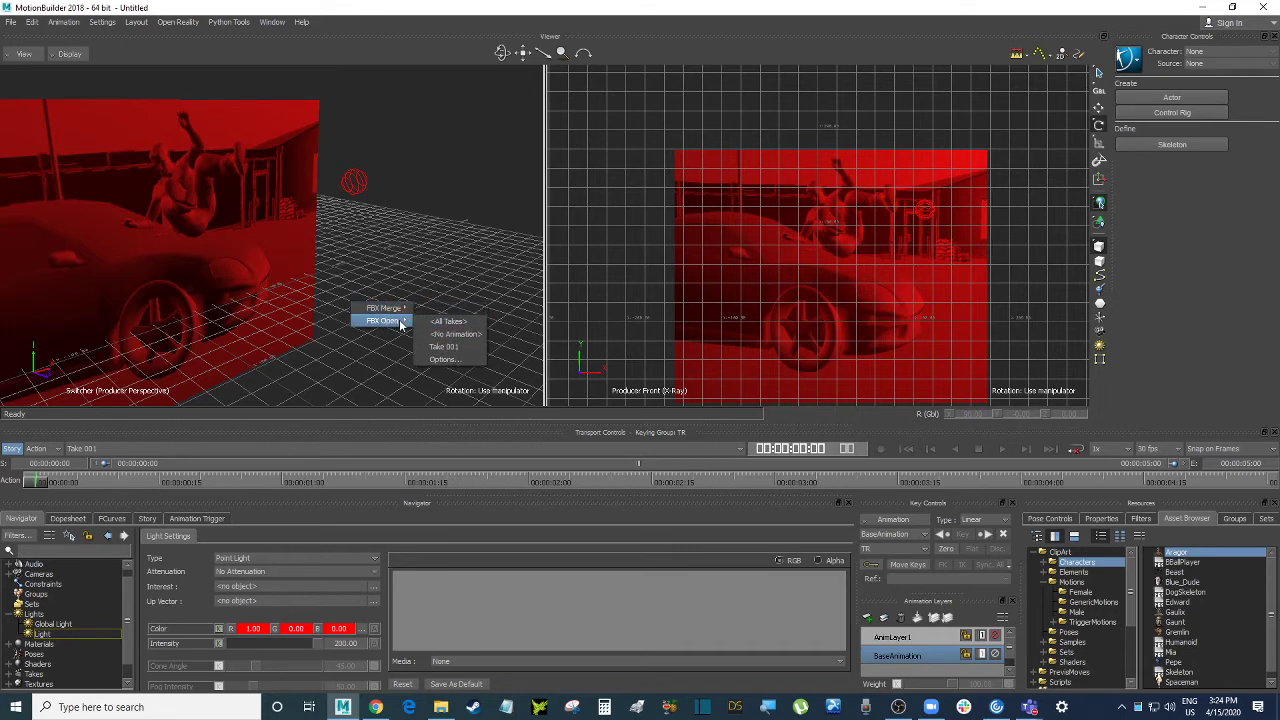
left_click(437, 321)
left_click(643, 392)
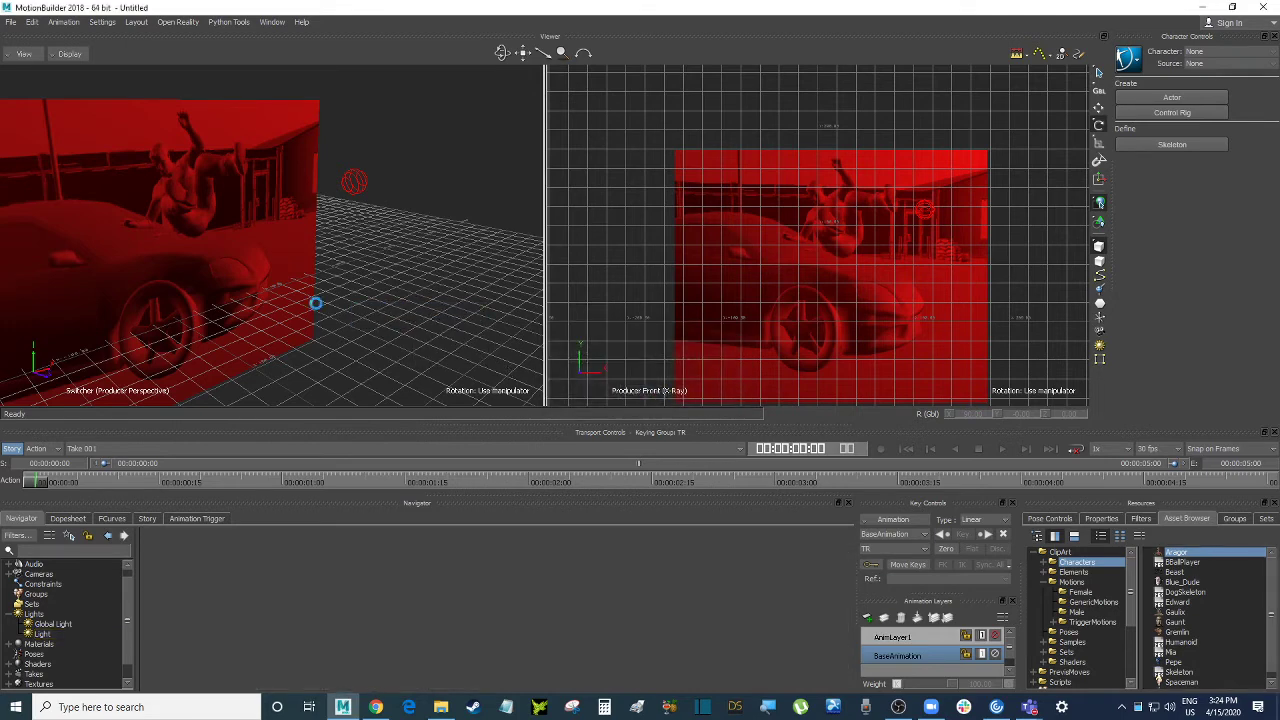
left_click_drag(490, 279, 533, 269, "ctrl")
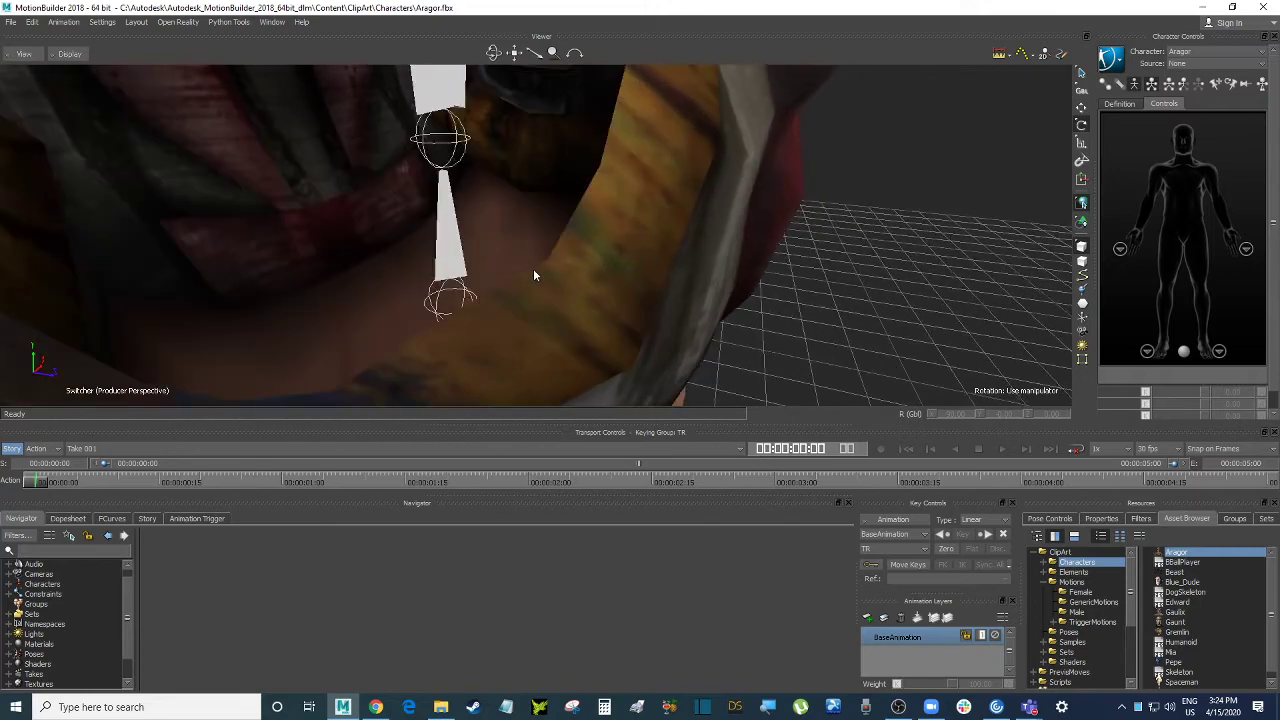
scroll(535, 260, "up", 3)
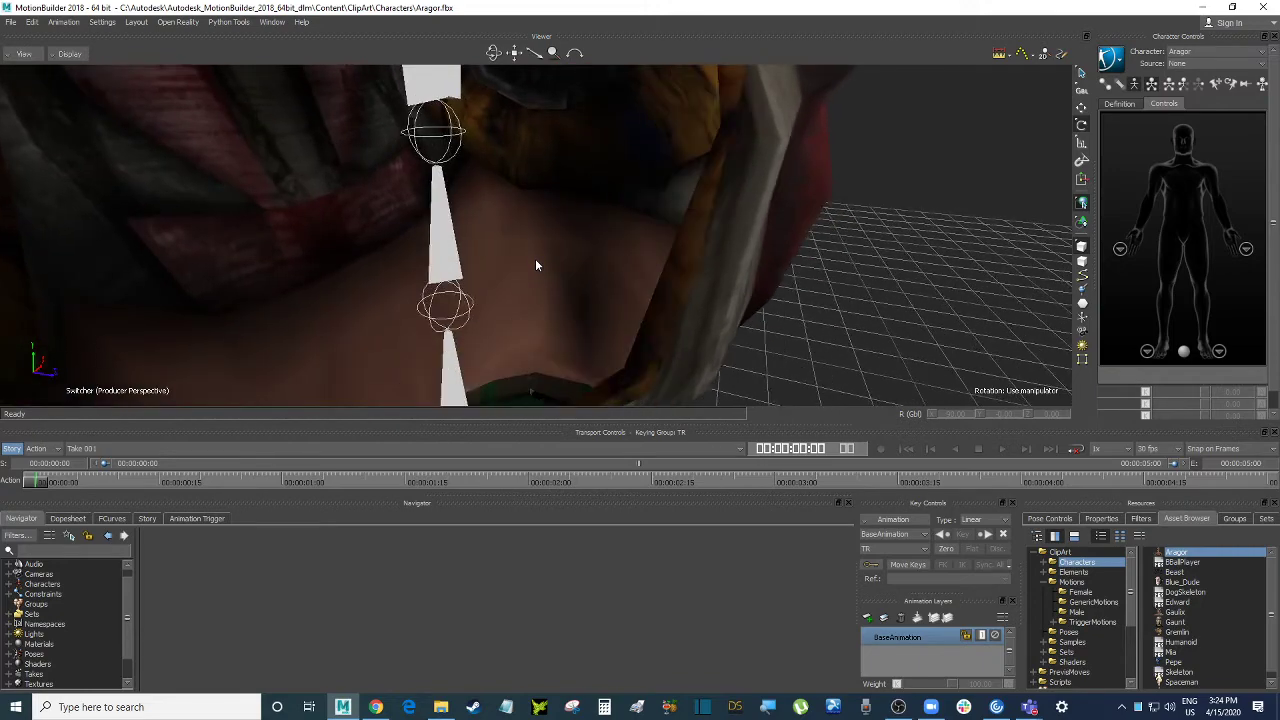
scroll(533, 262, "down", 10)
scroll(531, 260, "down", 15)
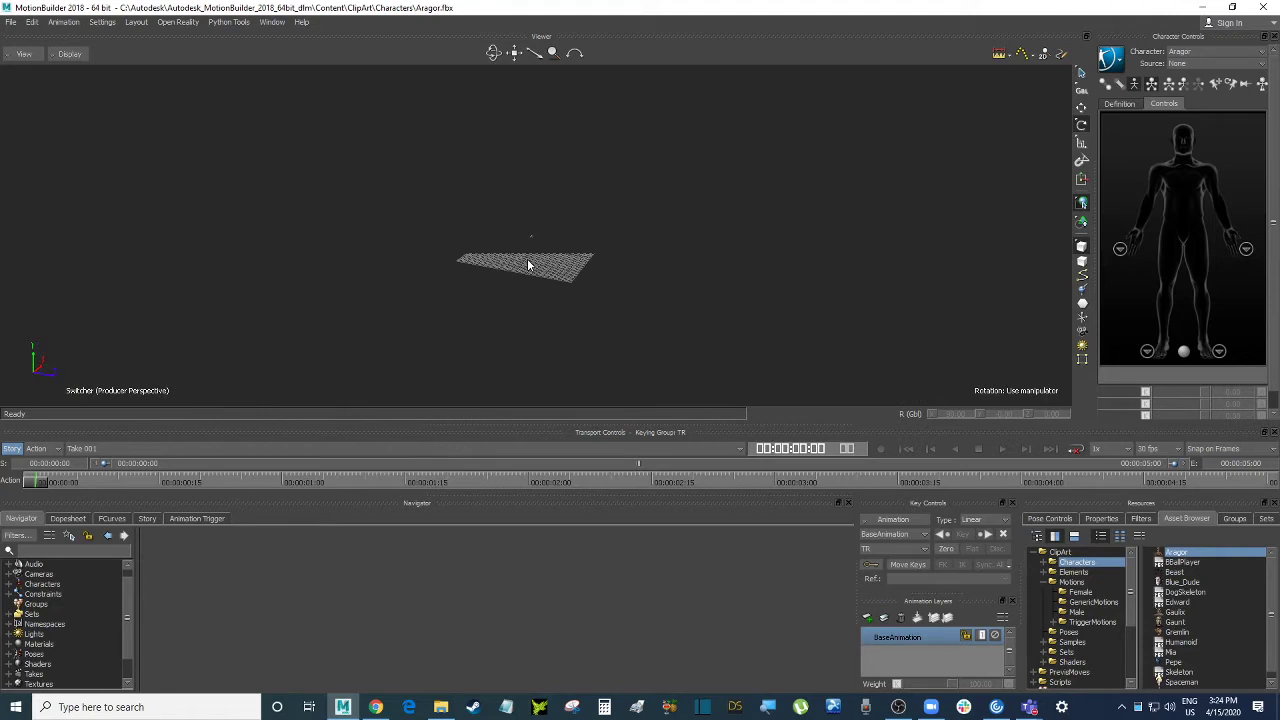
- Set the Producer Perspective camera to a fixed resolution of 1280 by 720
double_click(45, 576)
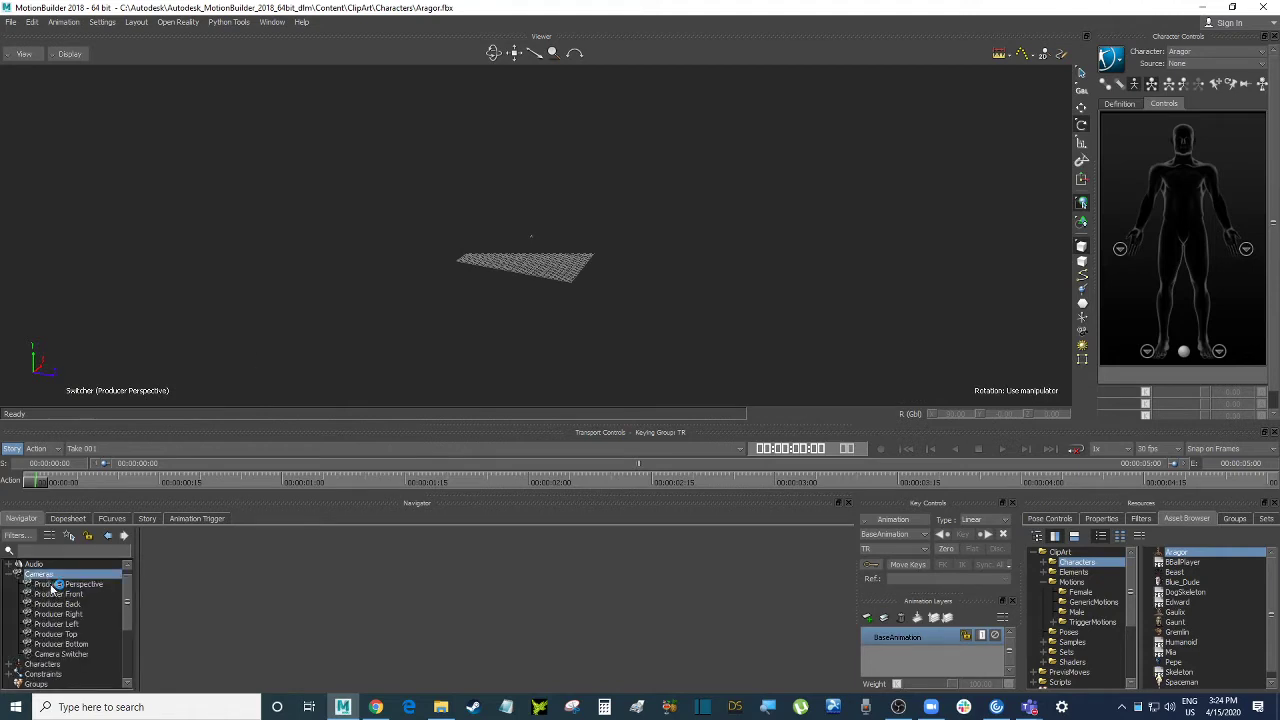
left_click(93, 588)
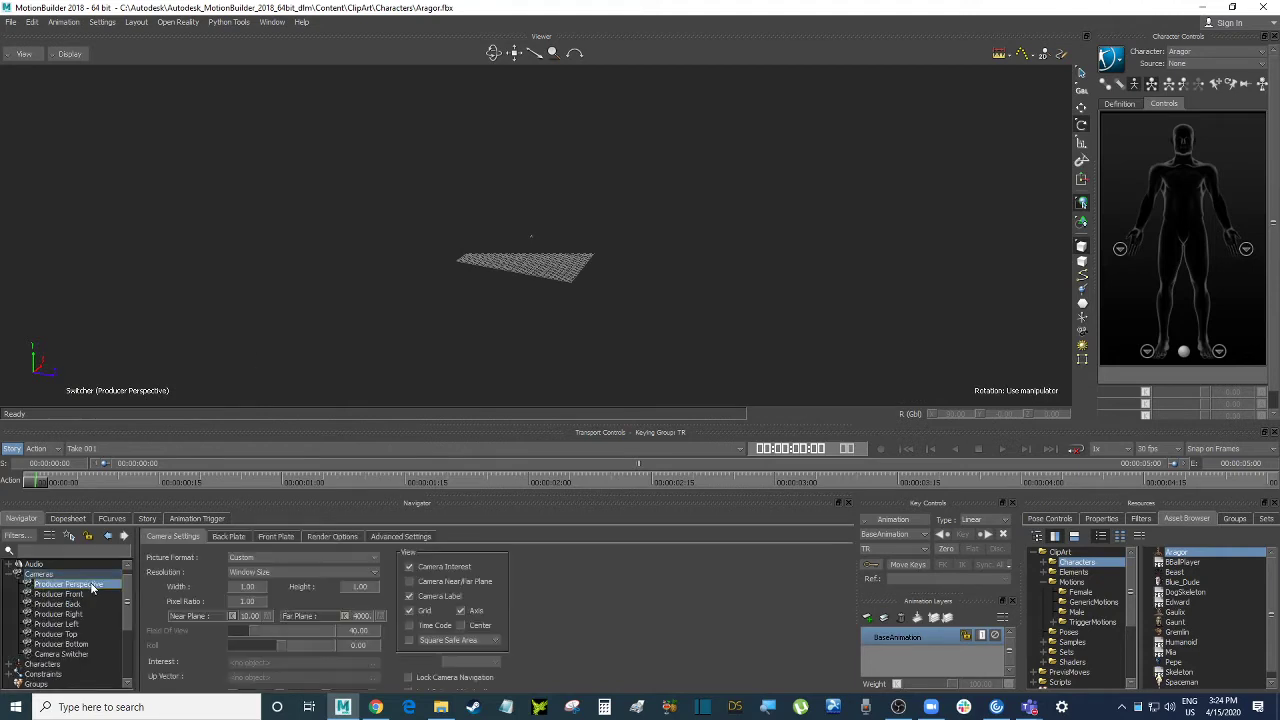
left_click(263, 560)
left_click(249, 622)
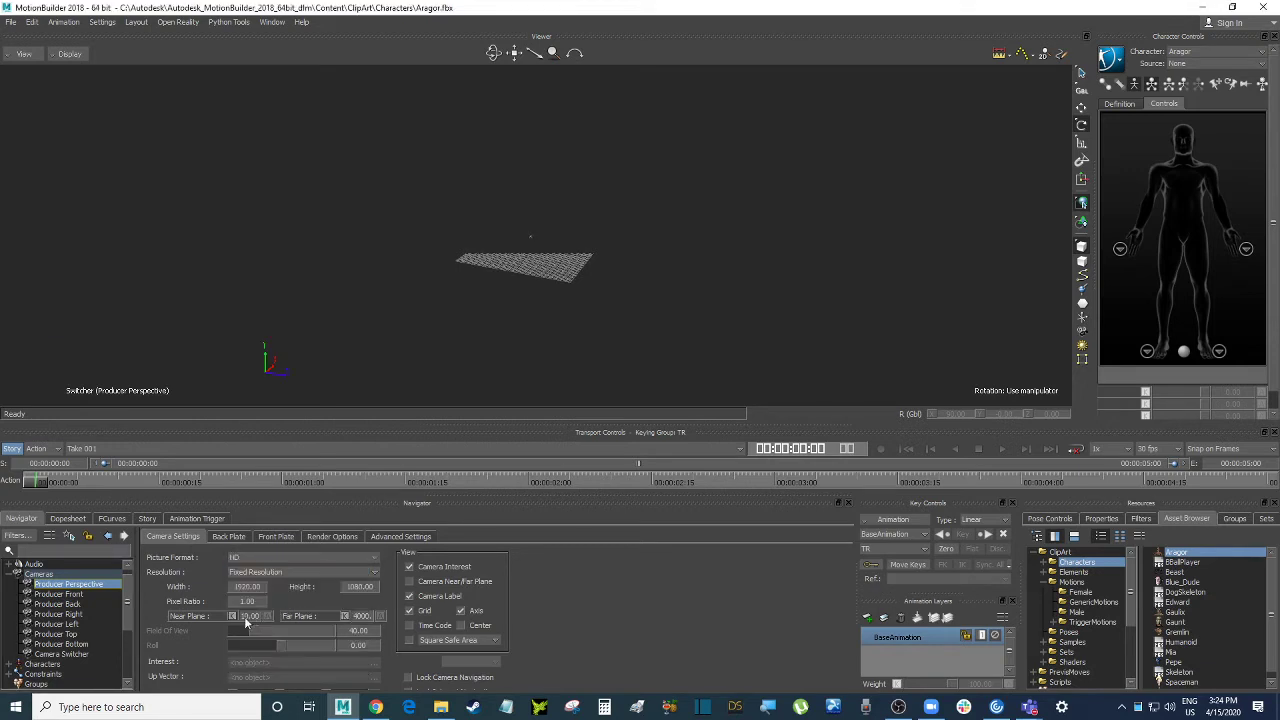
double_click(240, 587)
type("12")
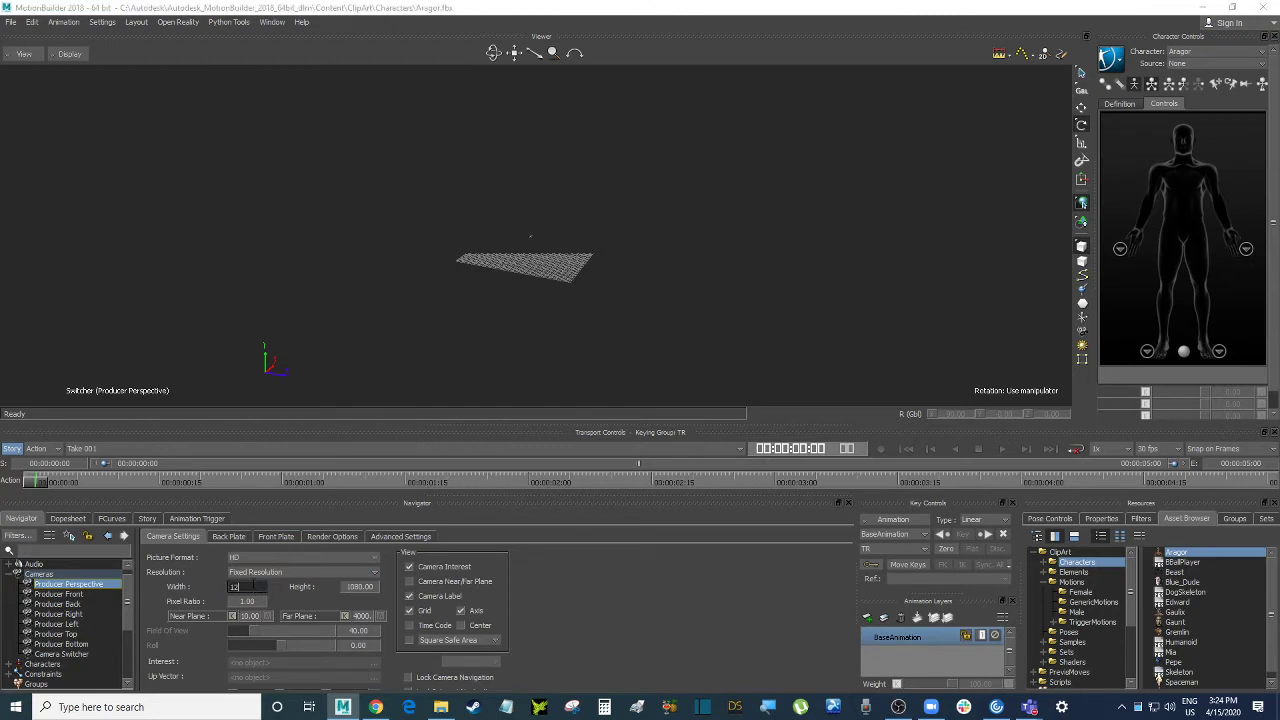
double_click(370, 587)
type("720")
key("Return")
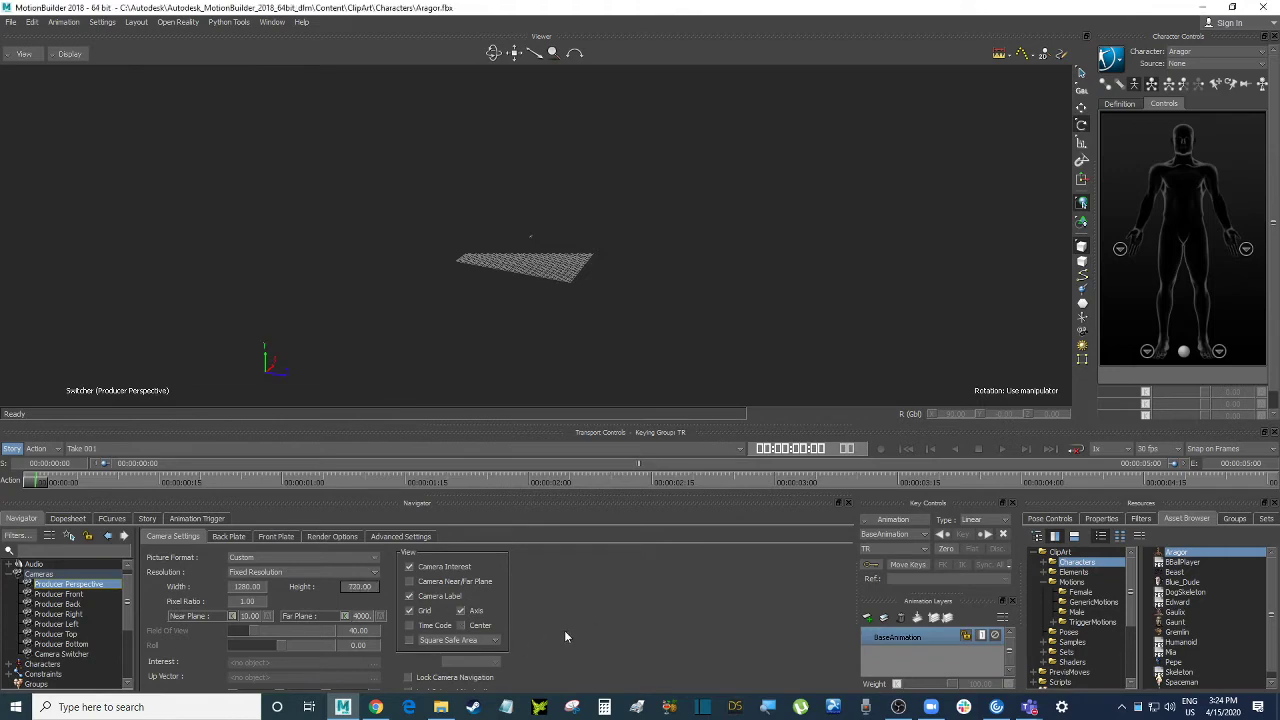
- Add a Camera from the Elements templates to the scene and orbit it to frame the character from behind
left_click_drag(587, 423, 587, 311)
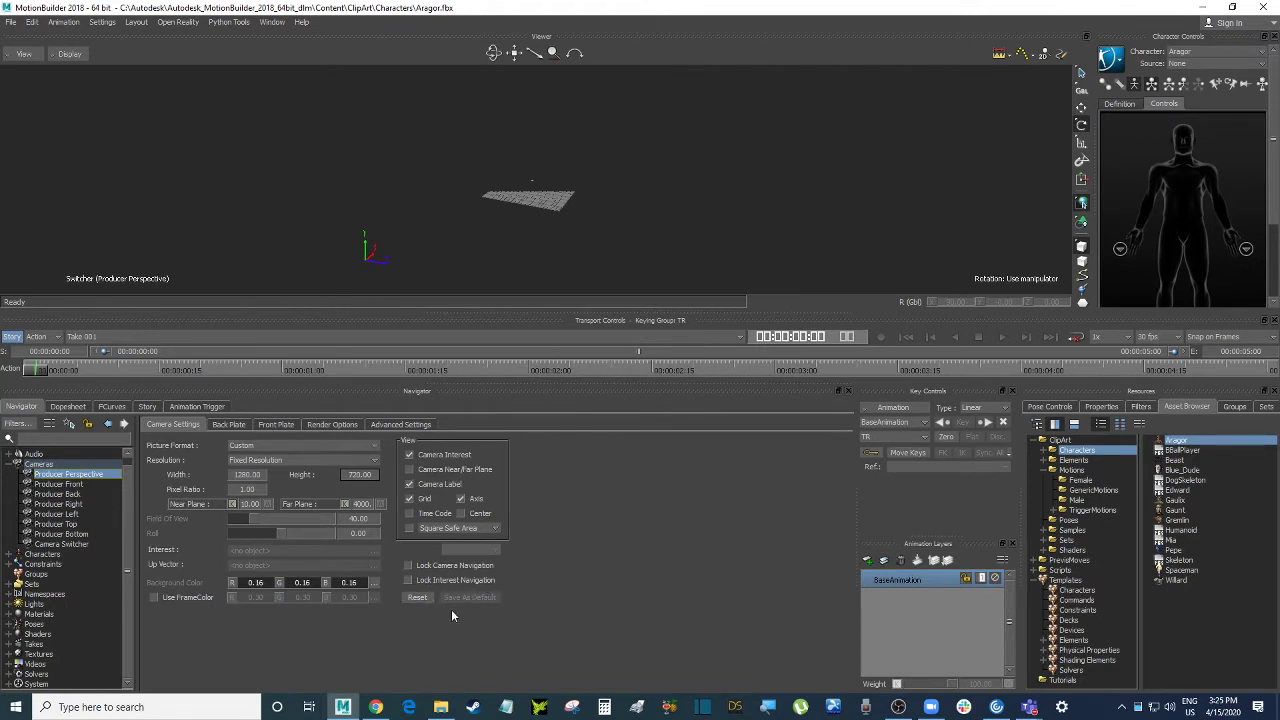
left_click_drag(624, 135, 657, 223, "ctrl")
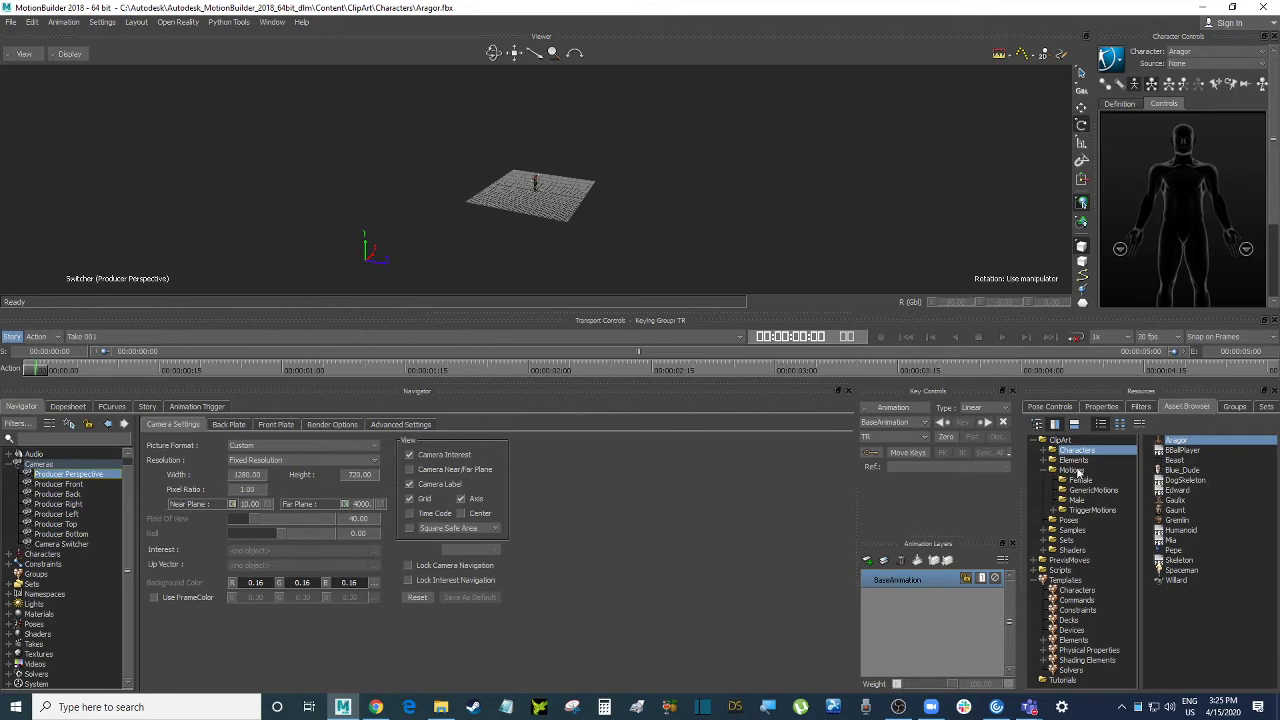
left_click(1082, 641)
left_click_drag(1201, 448, 557, 208)
left_click_drag(627, 136, 600, 218, "ctrl+shift")
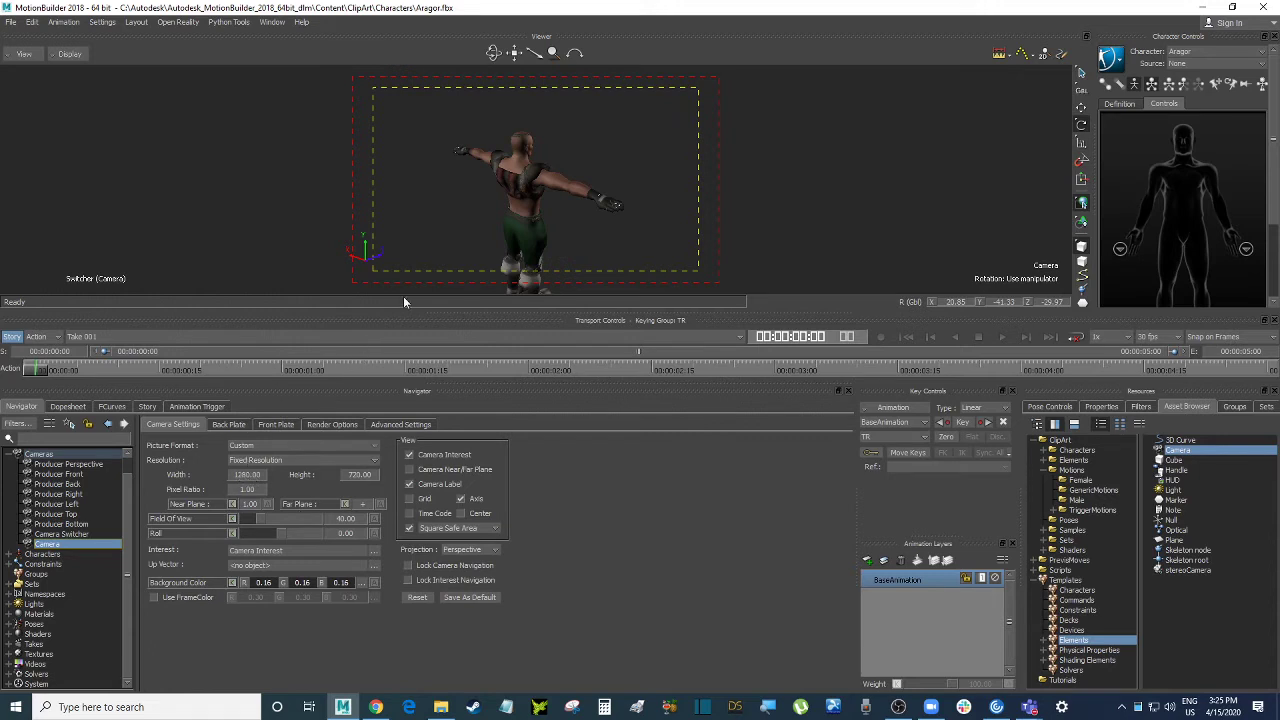
left_click_drag(403, 296, 584, 180)
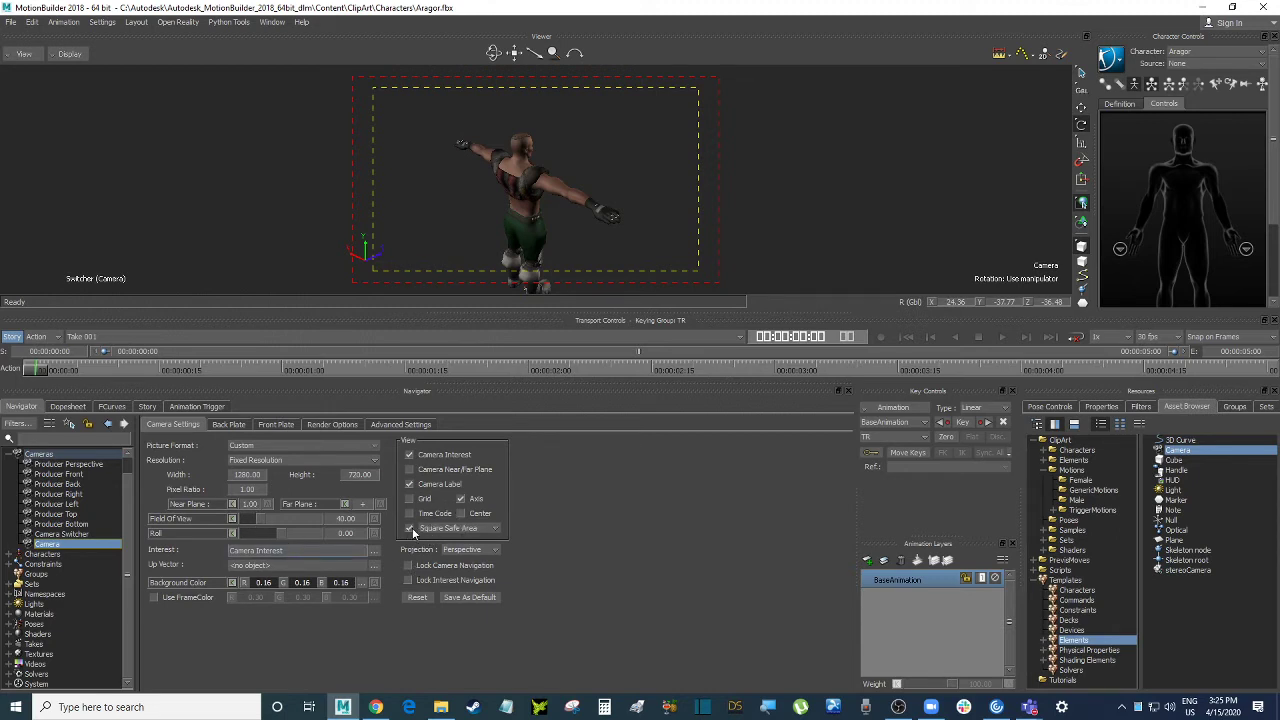
left_click(707, 233)
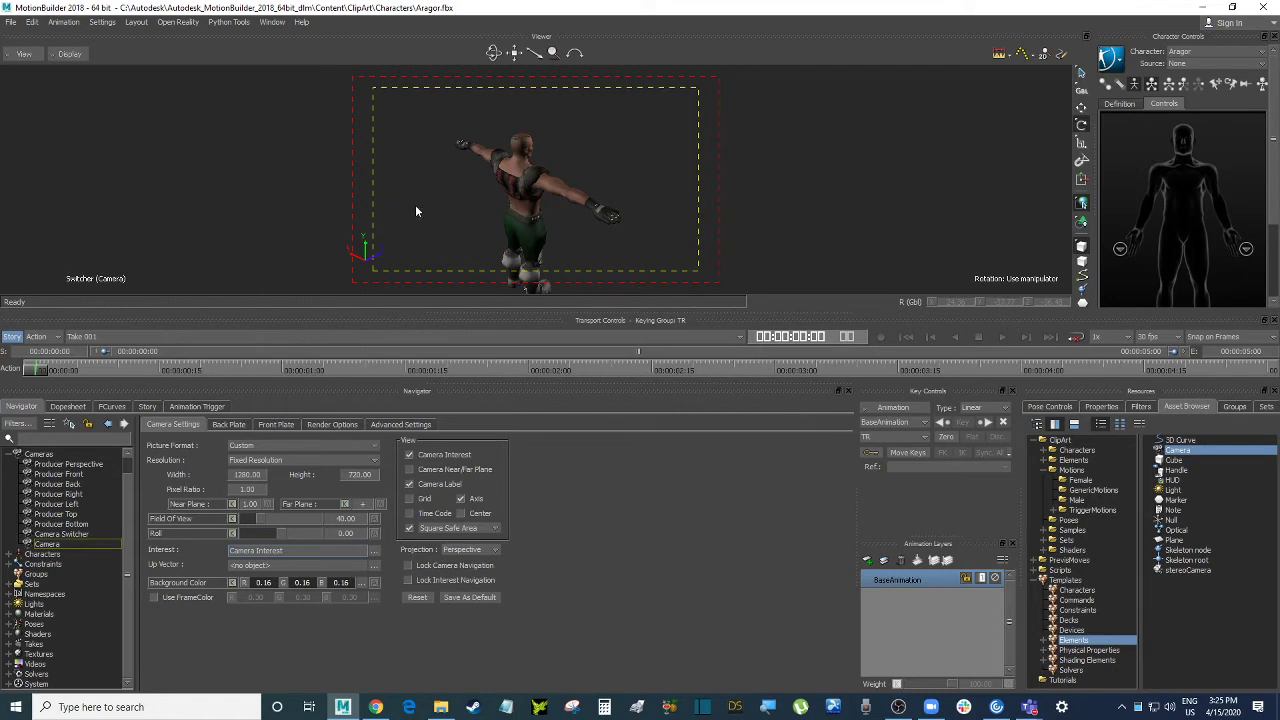
- Enlarge the viewer and bring the new camera closer to the character, framing the upper body and outstretched arms
scroll(602, 175, "up", 3)
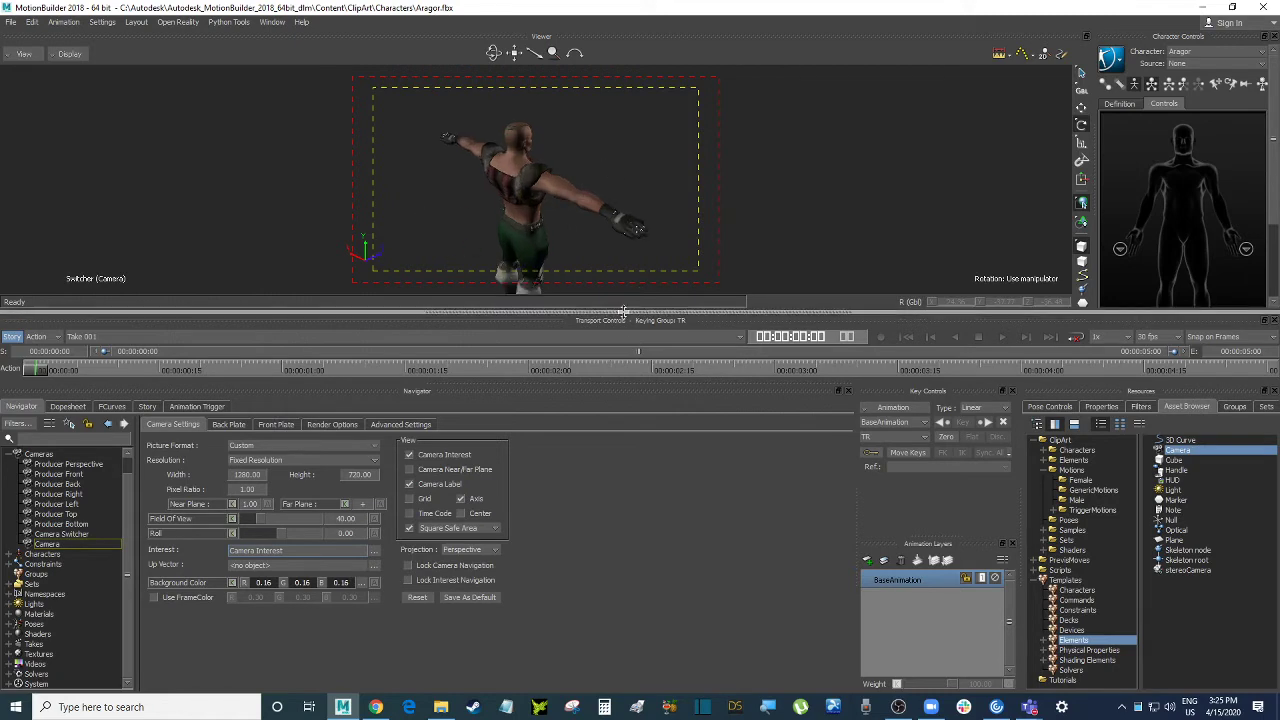
left_click_drag(622, 312, 631, 372)
scroll(565, 190, "up", 5)
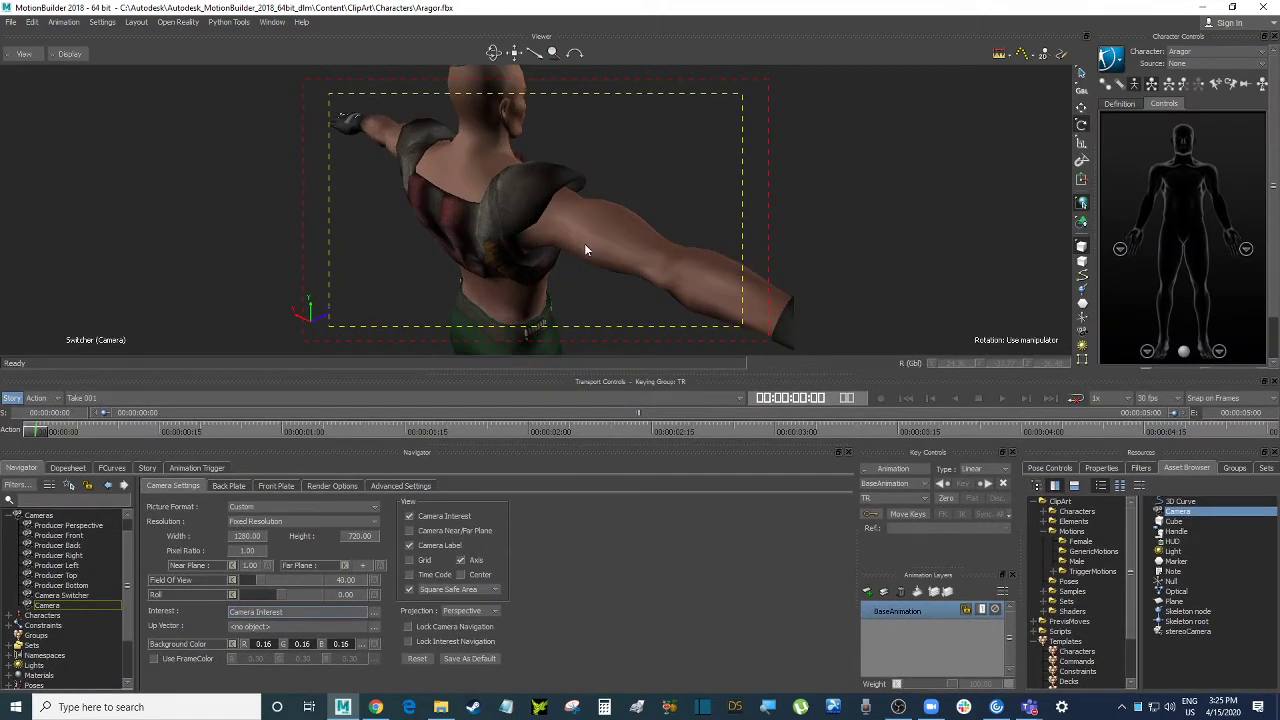
left_click_drag(585, 245, 587, 169, "ctrl")
left_click_drag(585, 295, 588, 269, "ctrl")
left_click_drag(576, 115, 580, 290, "ctrl")
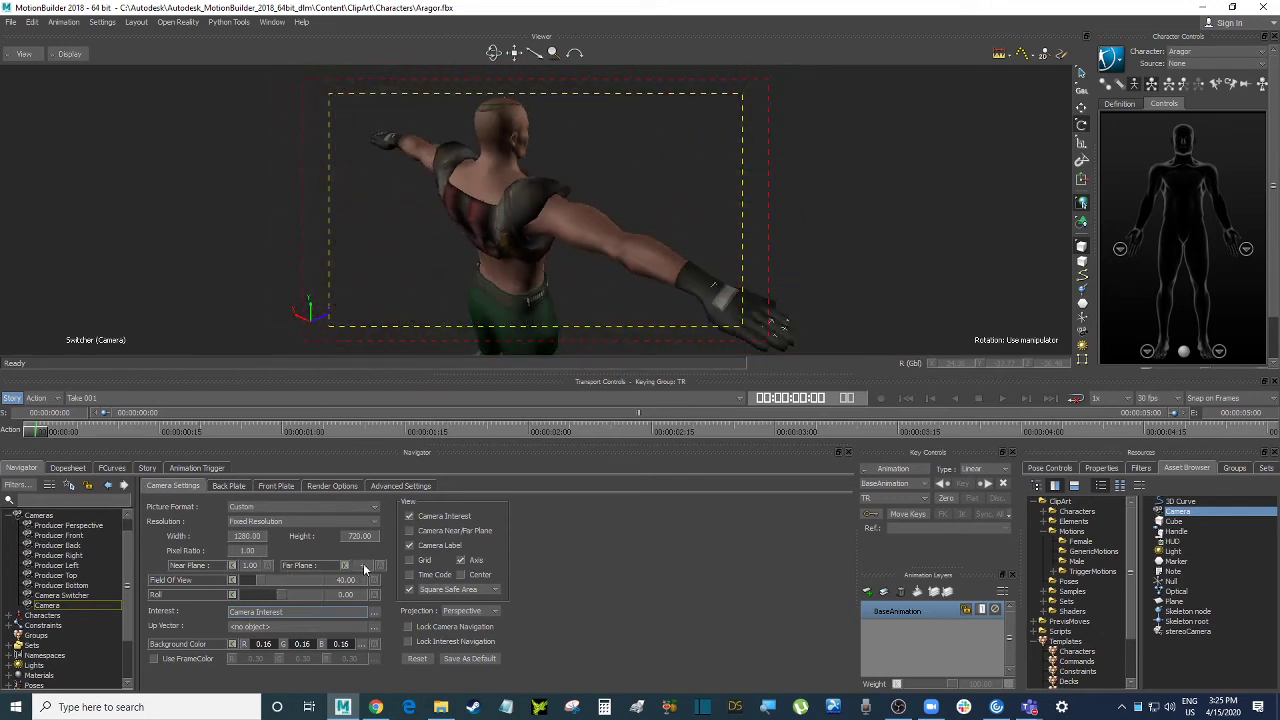
- Select the Producer Perspective camera and switch the viewer to it, showing both the character and the new camera
left_click(87, 527)
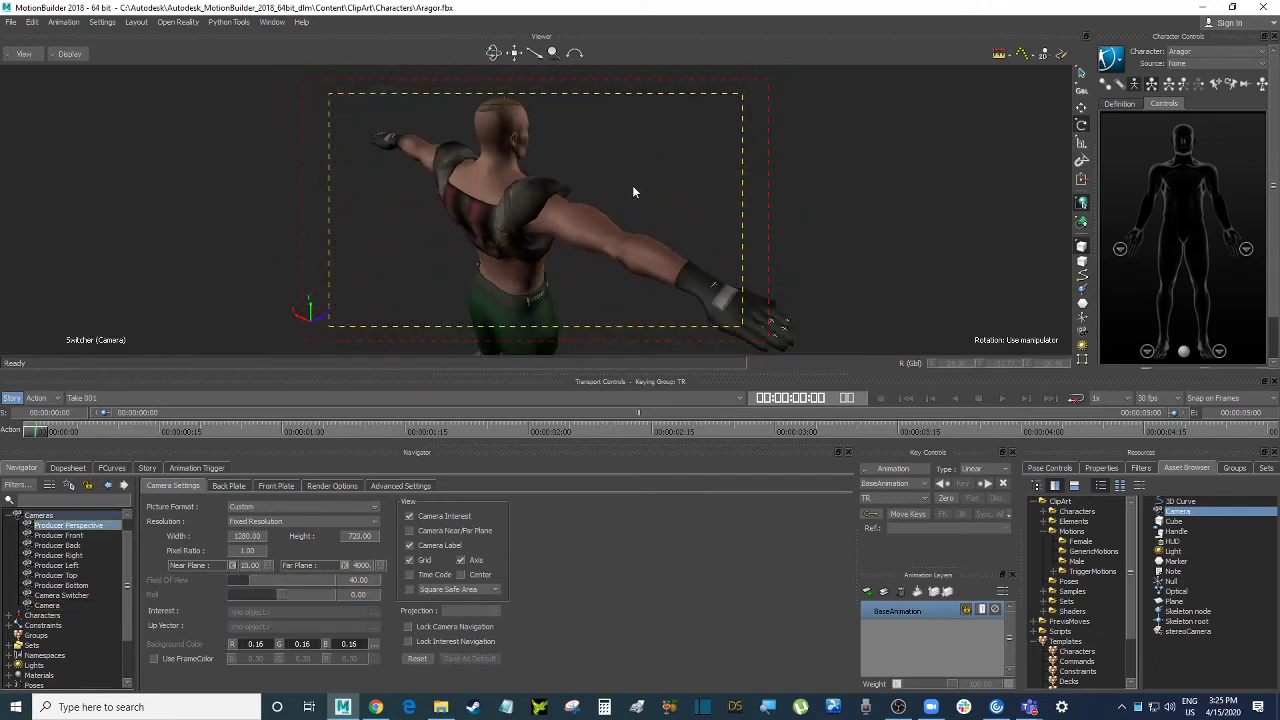
left_click_drag(632, 186, 618, 264, "ctrl")
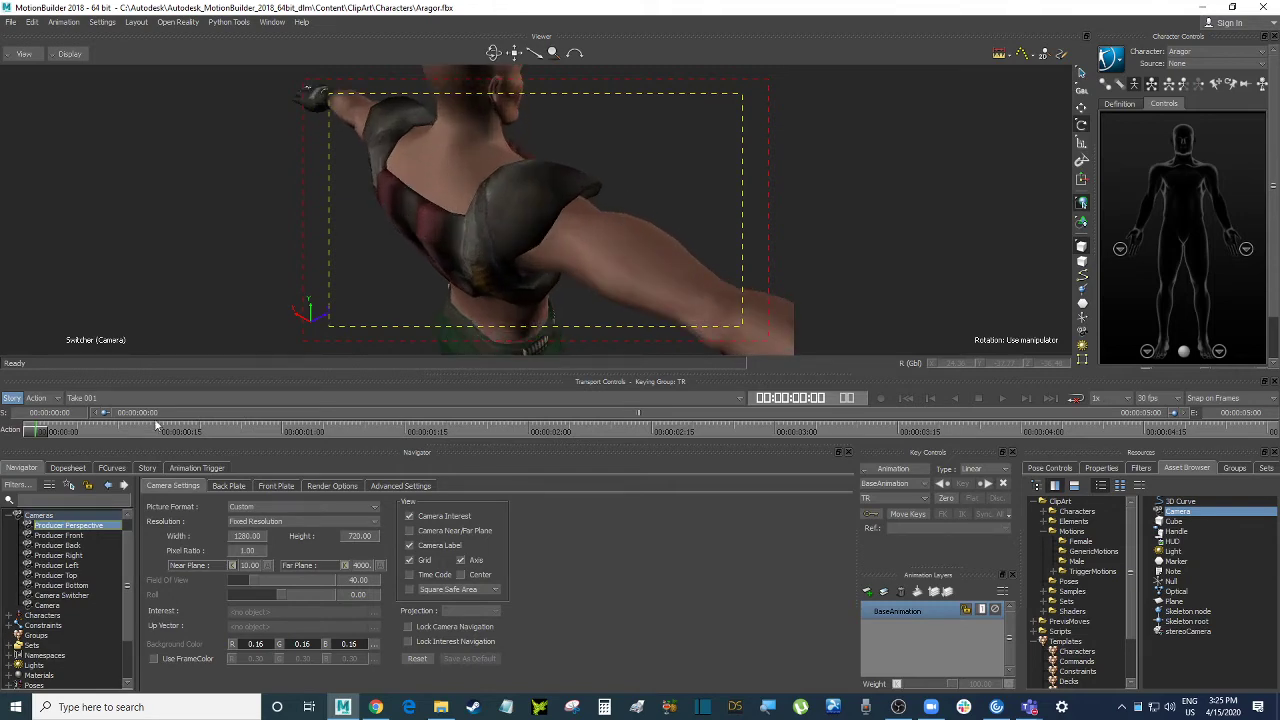
key("ctrl+p")
left_click_drag(513, 270, 545, 338, "ctrl")
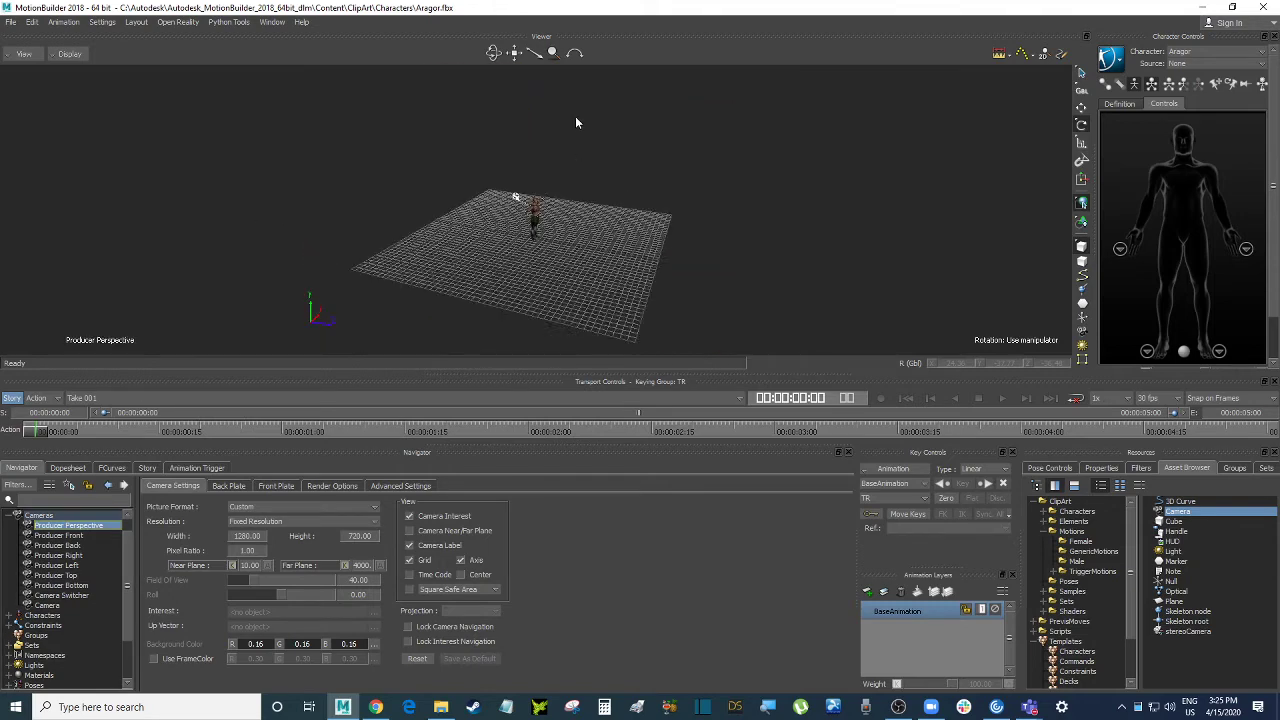
left_click_drag(575, 116, 573, 328, "ctrl")
left_click_drag(560, 228, 660, 229, "ctrl+shift")
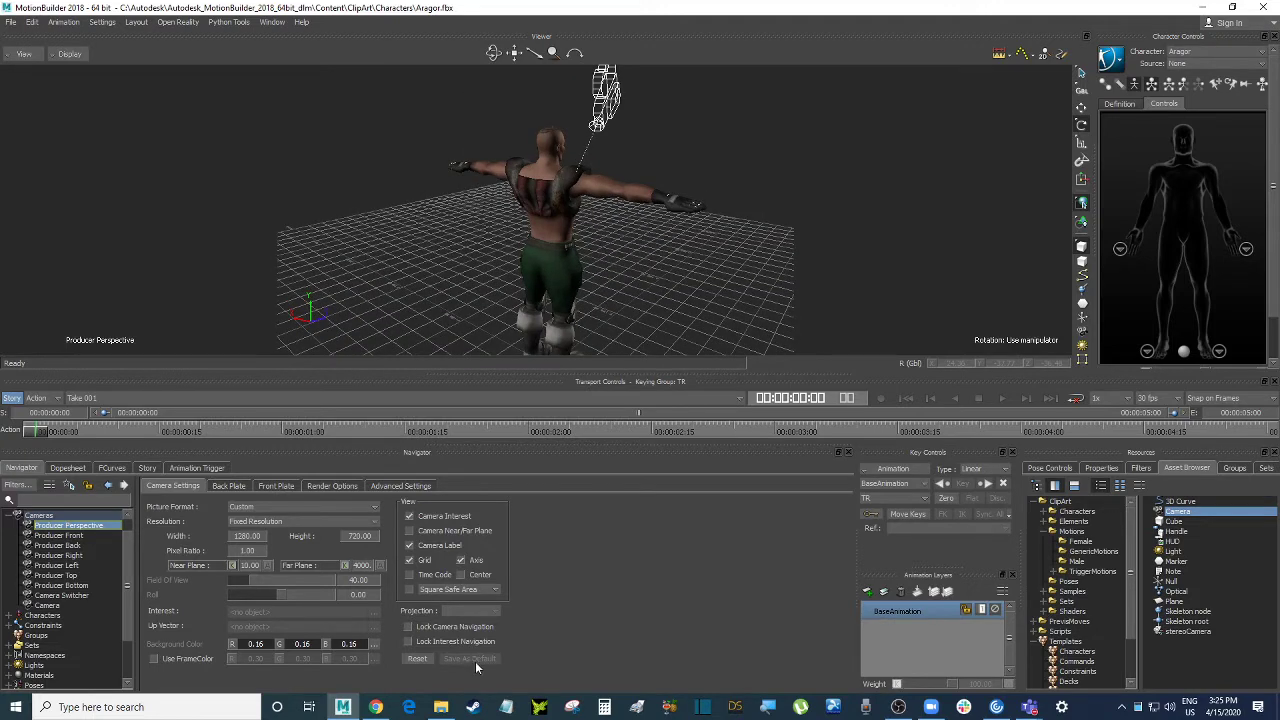
- Inspect the Near Plane setting of the Producer Perspective camera
left_click_drag(631, 231, 591, 320, "ctrl+shift")
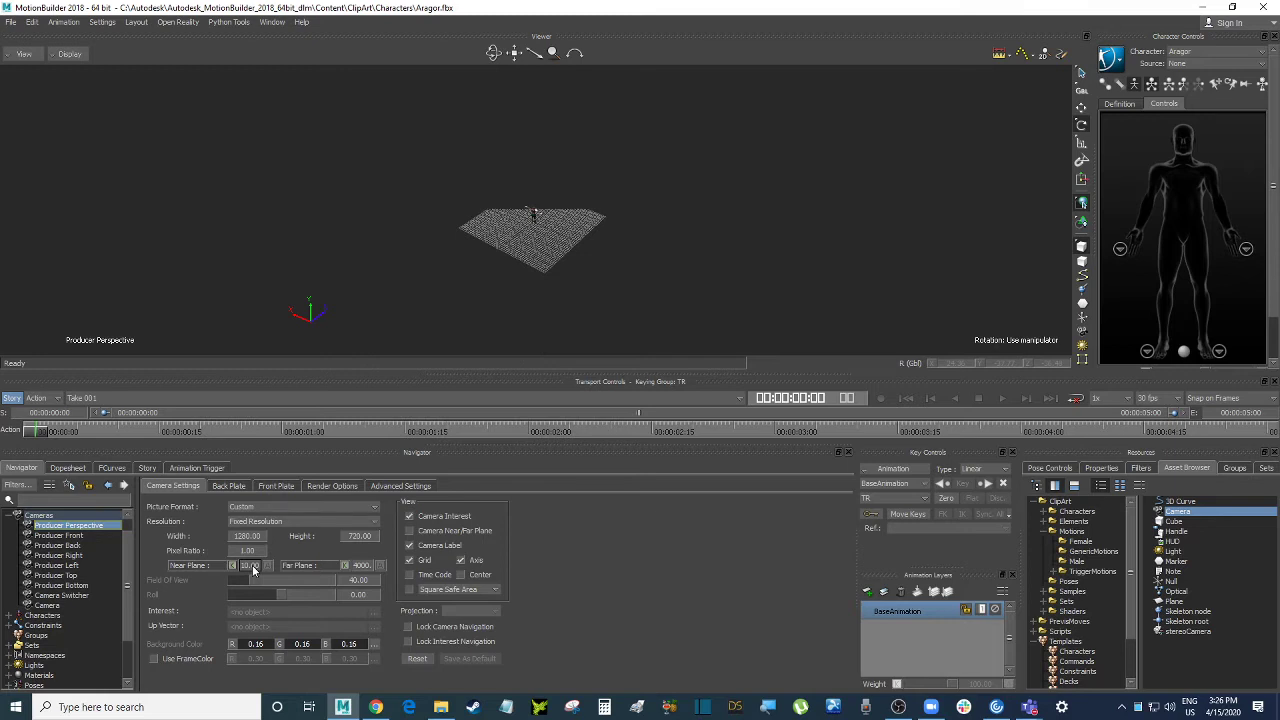
double_click(253, 568)
left_click(201, 564)
- Switch the perspective view's display from Models Only to X-Ray, with the character's skeleton and camera in close view
scroll(585, 215, "up", 10)
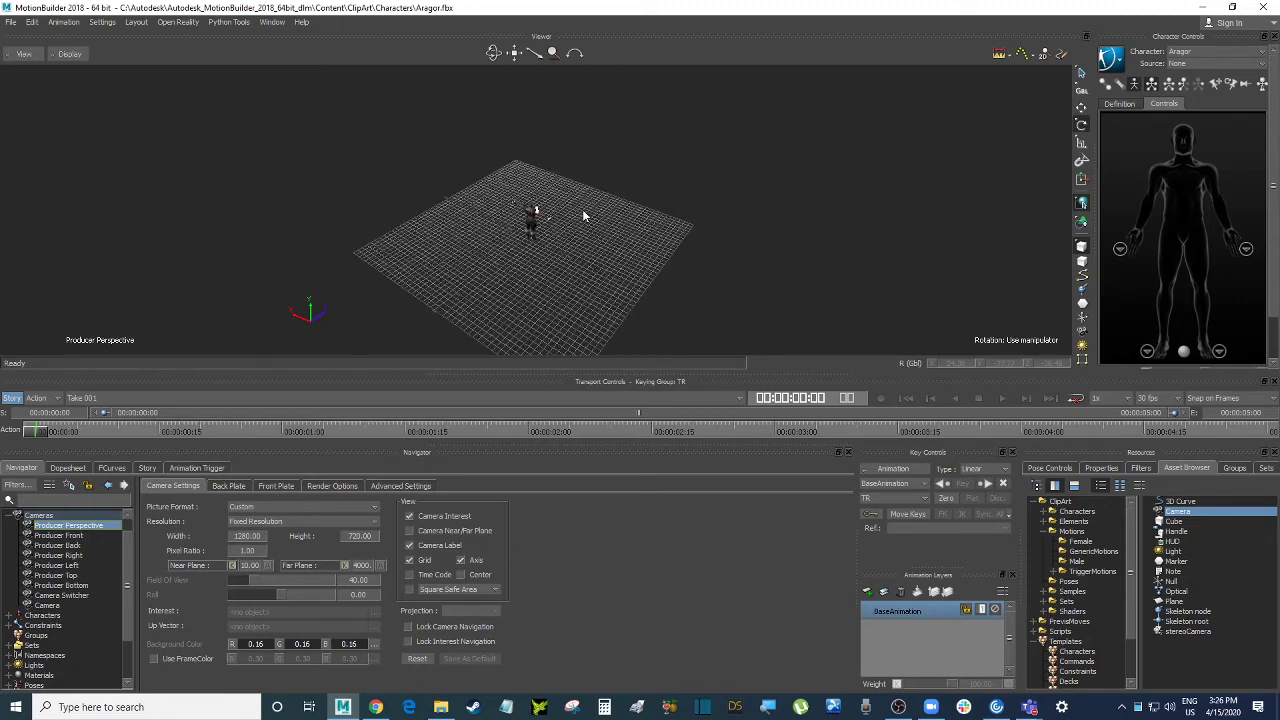
scroll(584, 216, "up", 10)
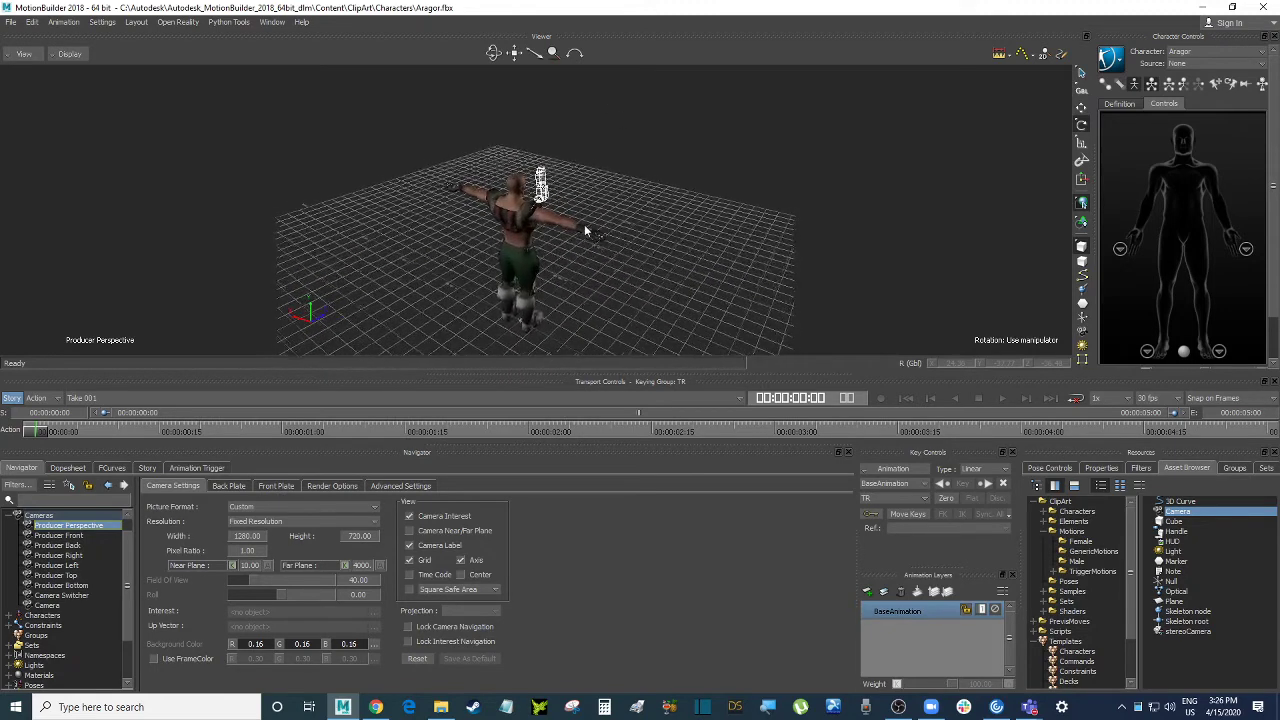
mouse_move(579, 238)
left_mouse_down("ctrl+shift")
mouse_move(608, 221)
mouse_move(591, 214)
mouse_move(586, 233)
mouse_move(594, 220)
left_mouse_up("ctrl+shift")
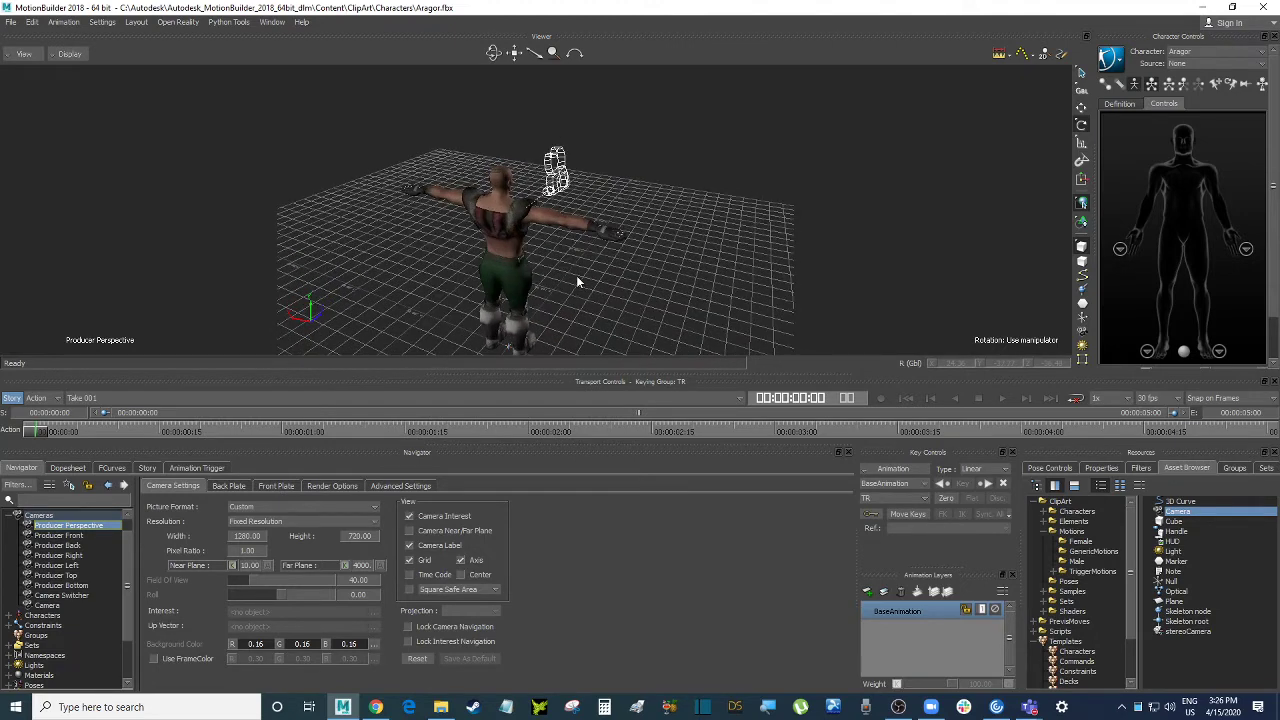
key("ctrl+alt+x")
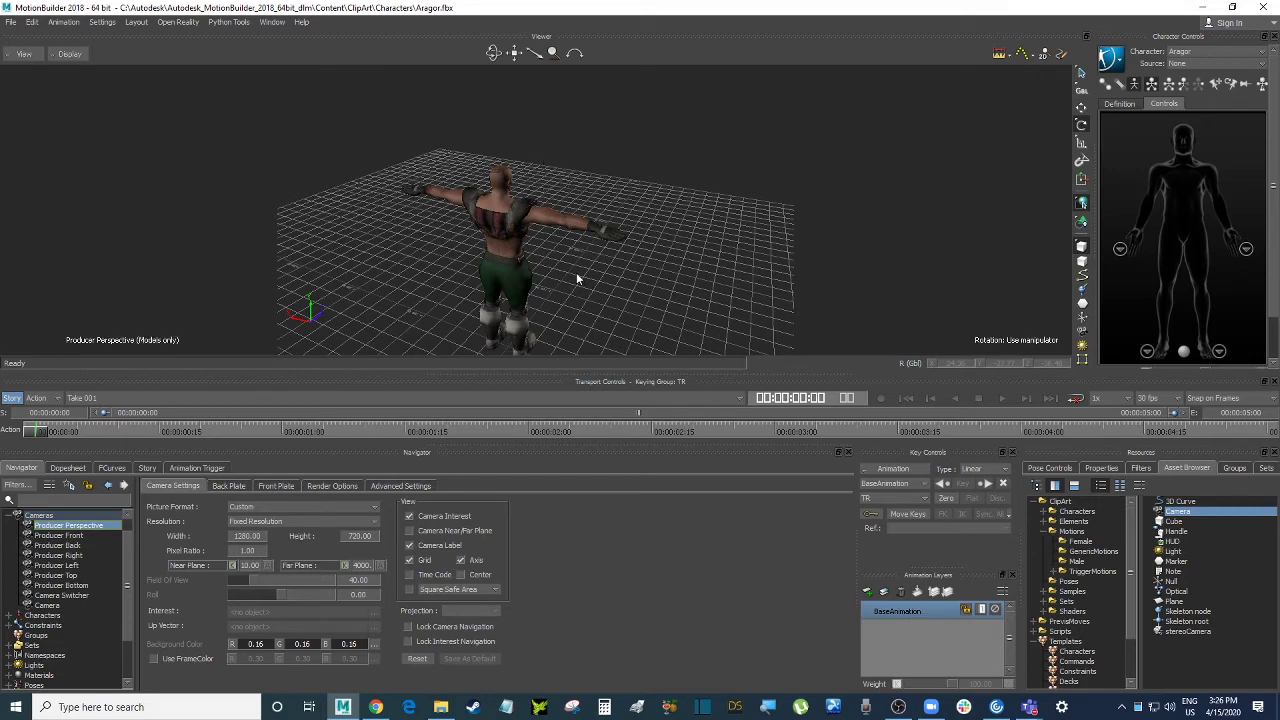
mouse_move(575, 266)
left_mouse_down()
mouse_move(575, 250)
mouse_move(582, 276)
left_mouse_up()
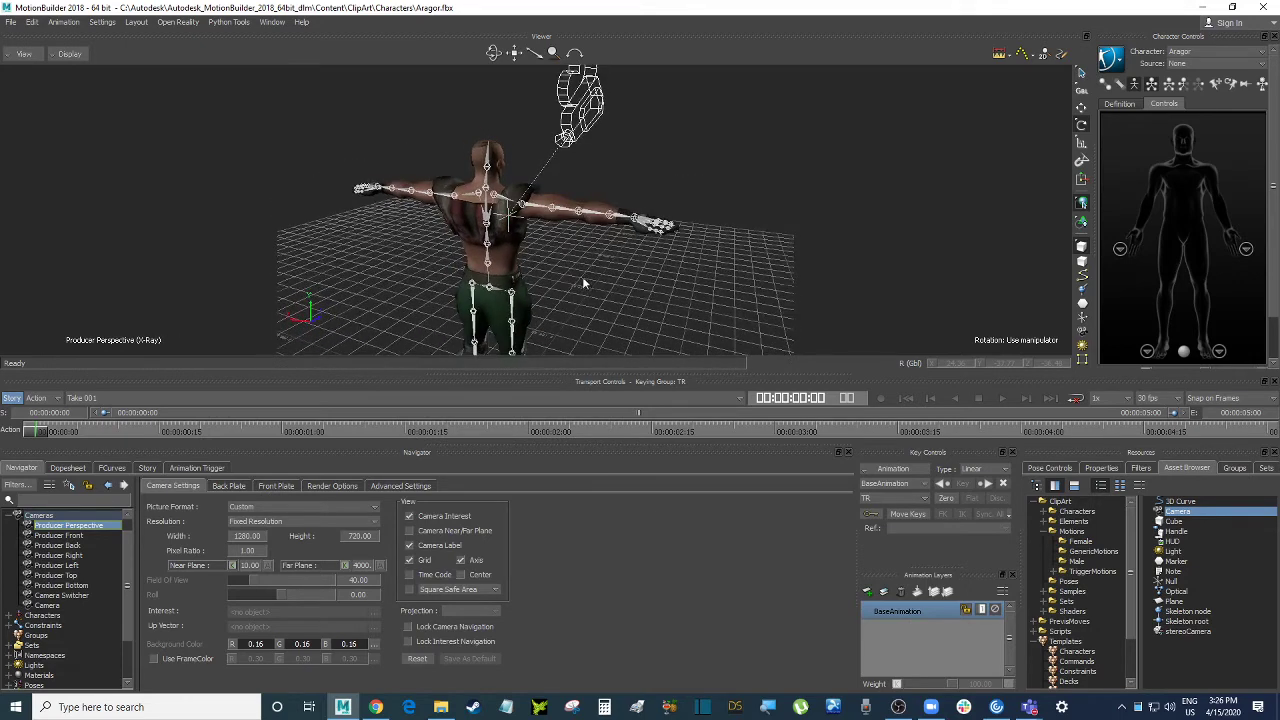
- Insert a Character Track into the Story timeline
left_click(147, 467)
right_click(90, 533)
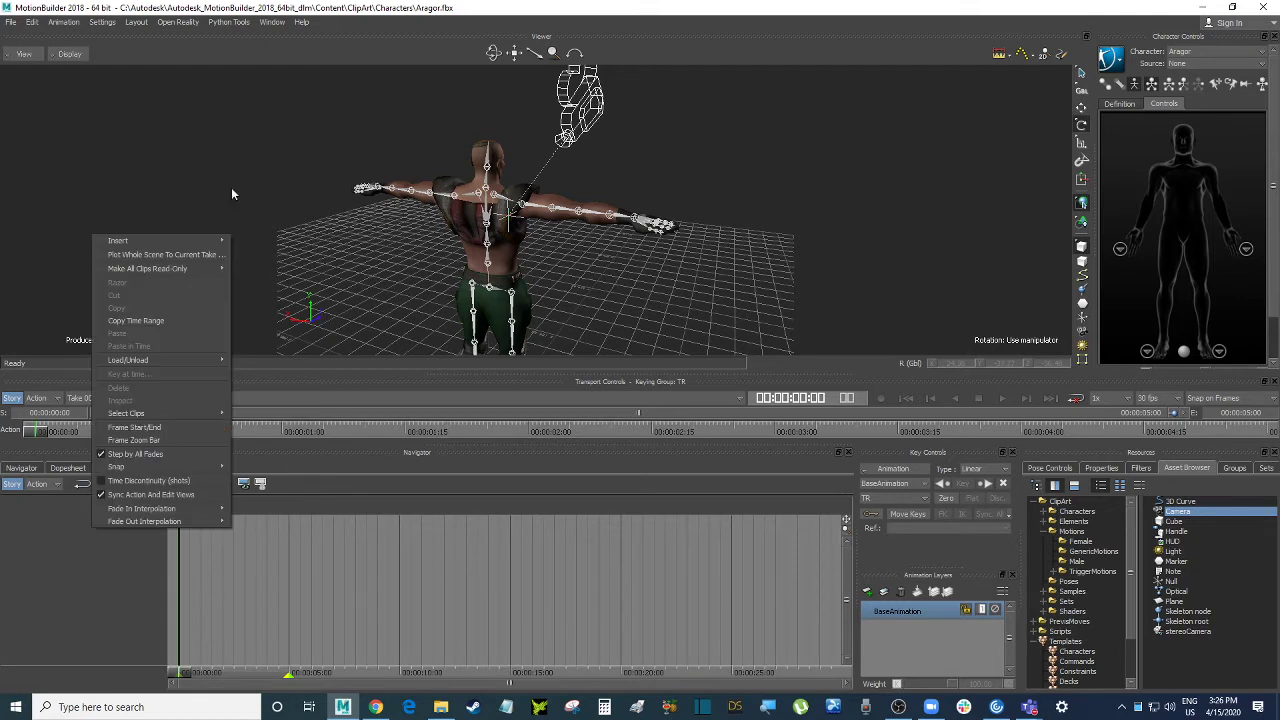
mouse_move(200, 241)
left_click(278, 258)
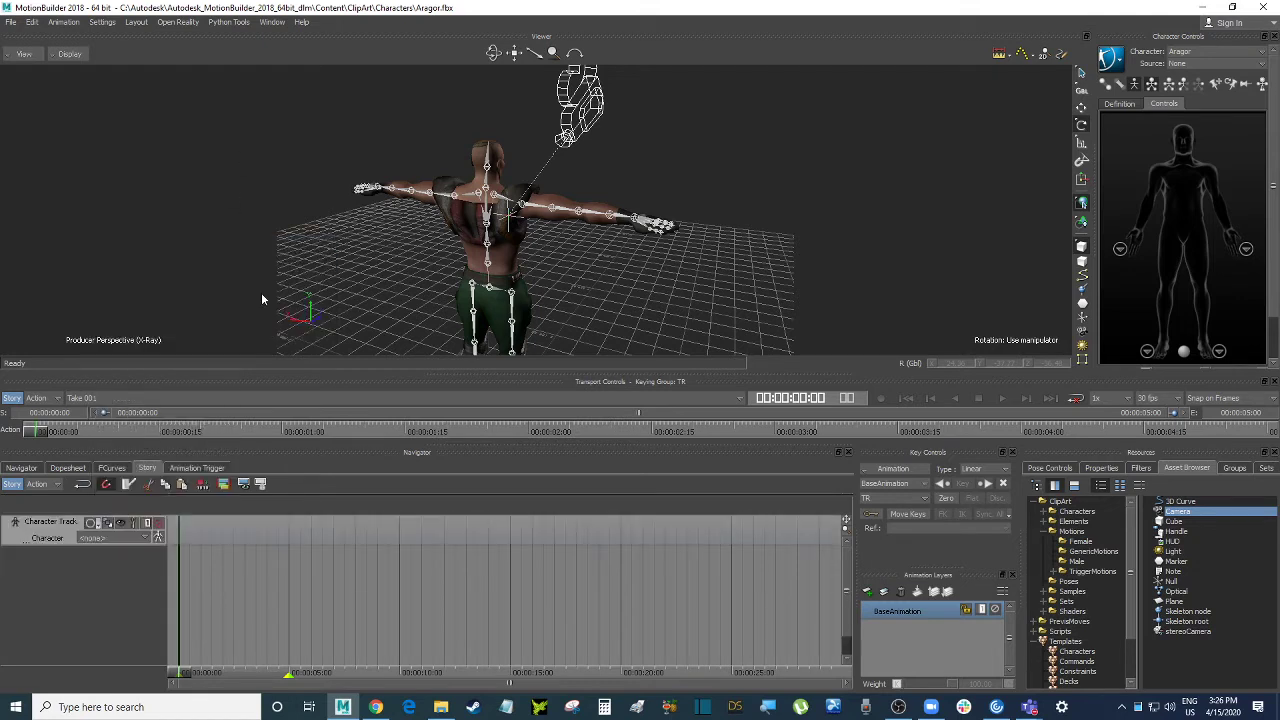
- Assign Aragor to the Story Character Track and set his source to a new FK/IK Control Rig
left_click(117, 538)
left_click(105, 553)
left_click(1203, 64)
left_click(1203, 96)
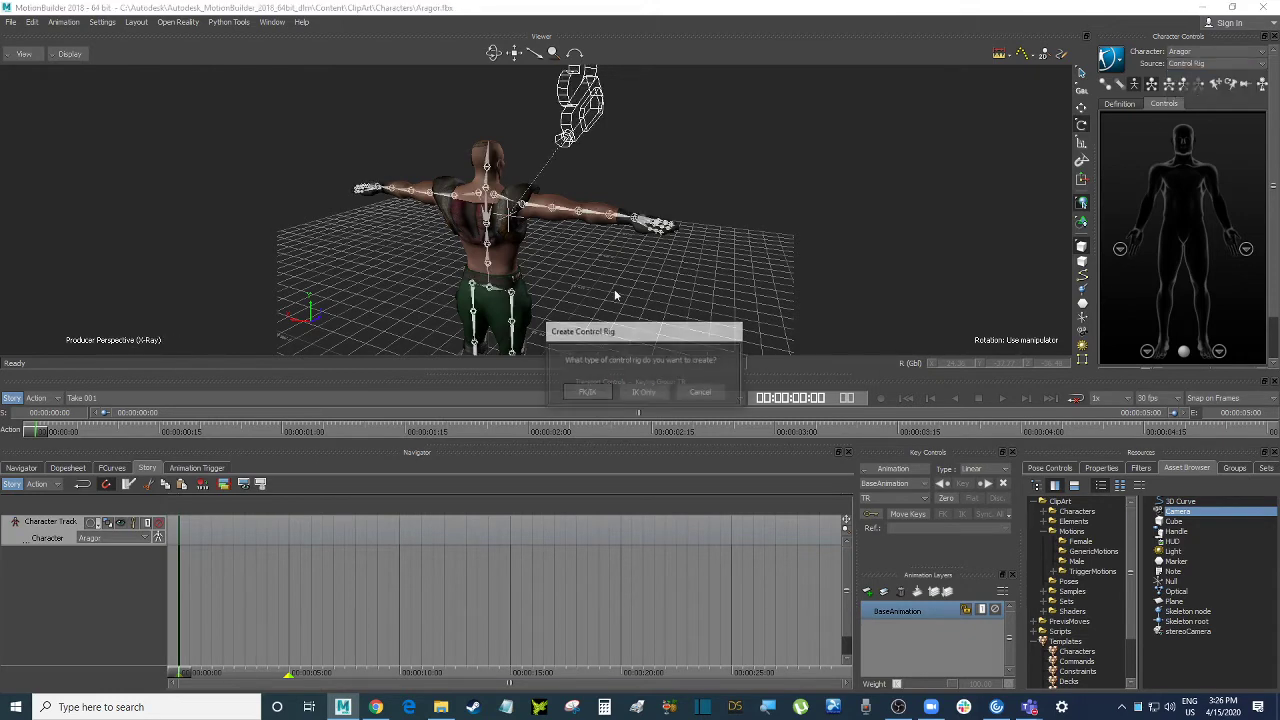
left_click(618, 388)
scroll(605, 278, "up", 3)
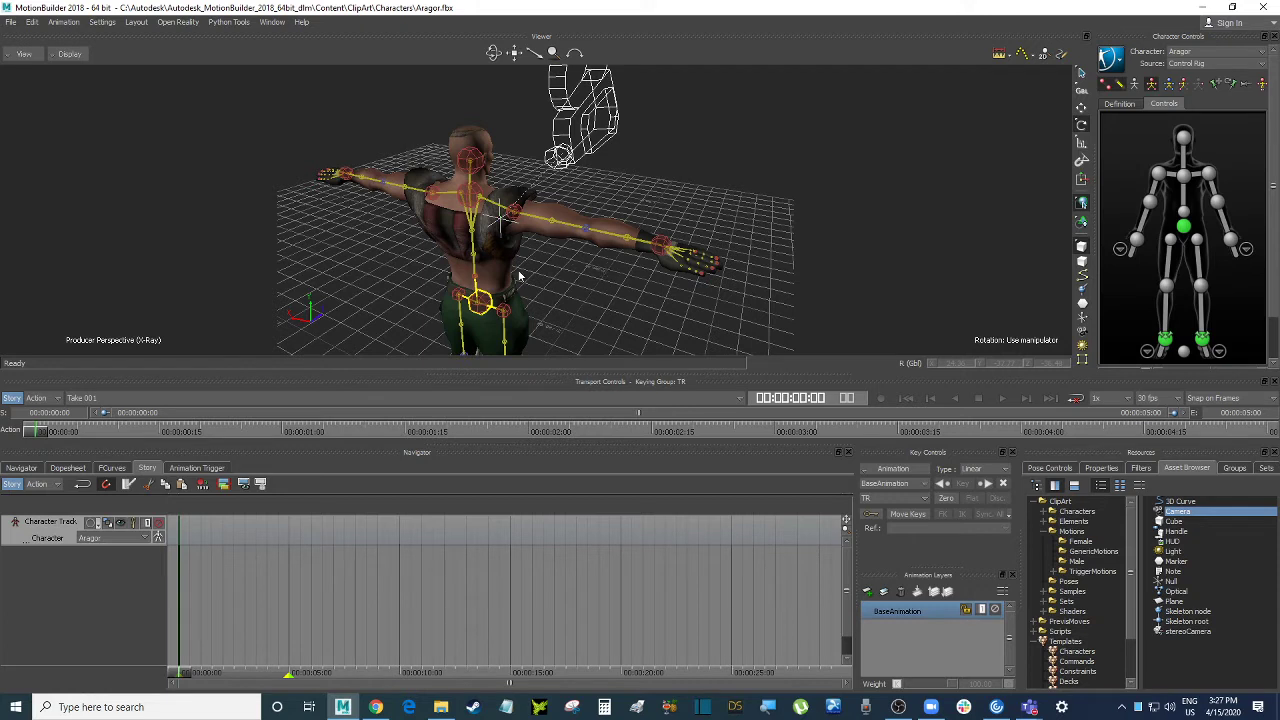
- Switch the viewer's display from X-Ray to Models Only and select the Character Track in the Story timeline
left_click(65, 55)
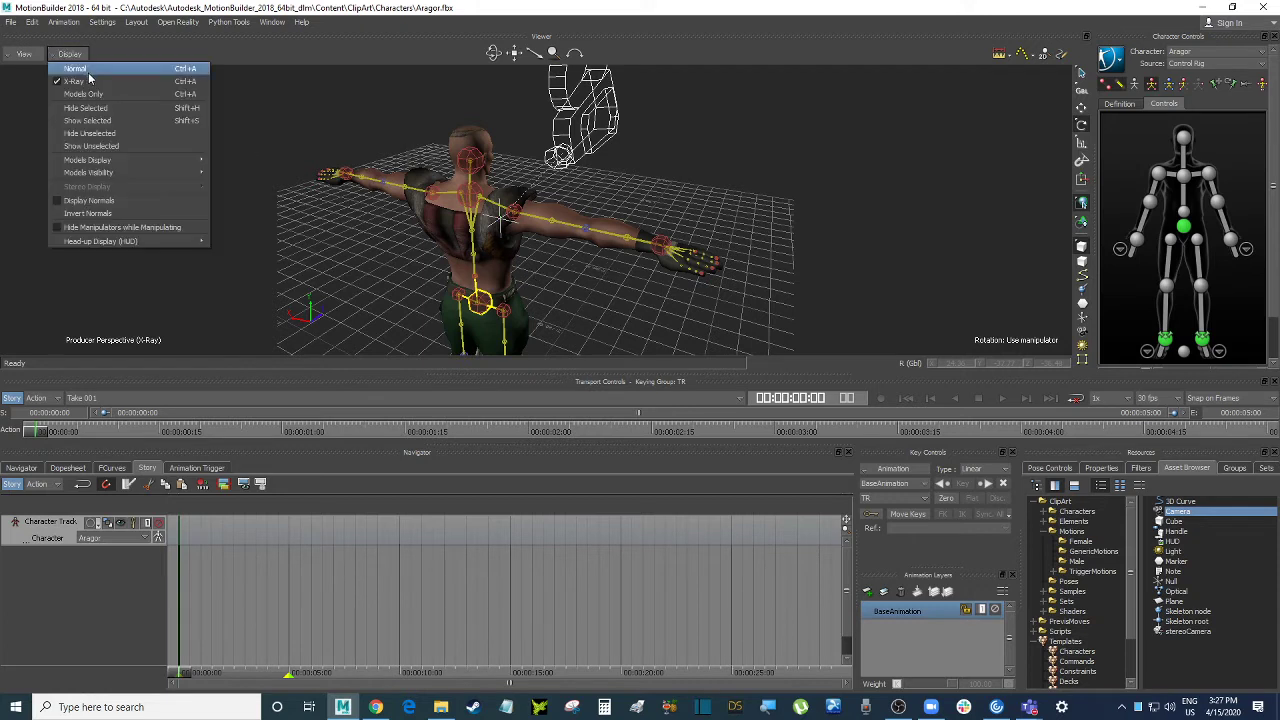
left_click(97, 94)
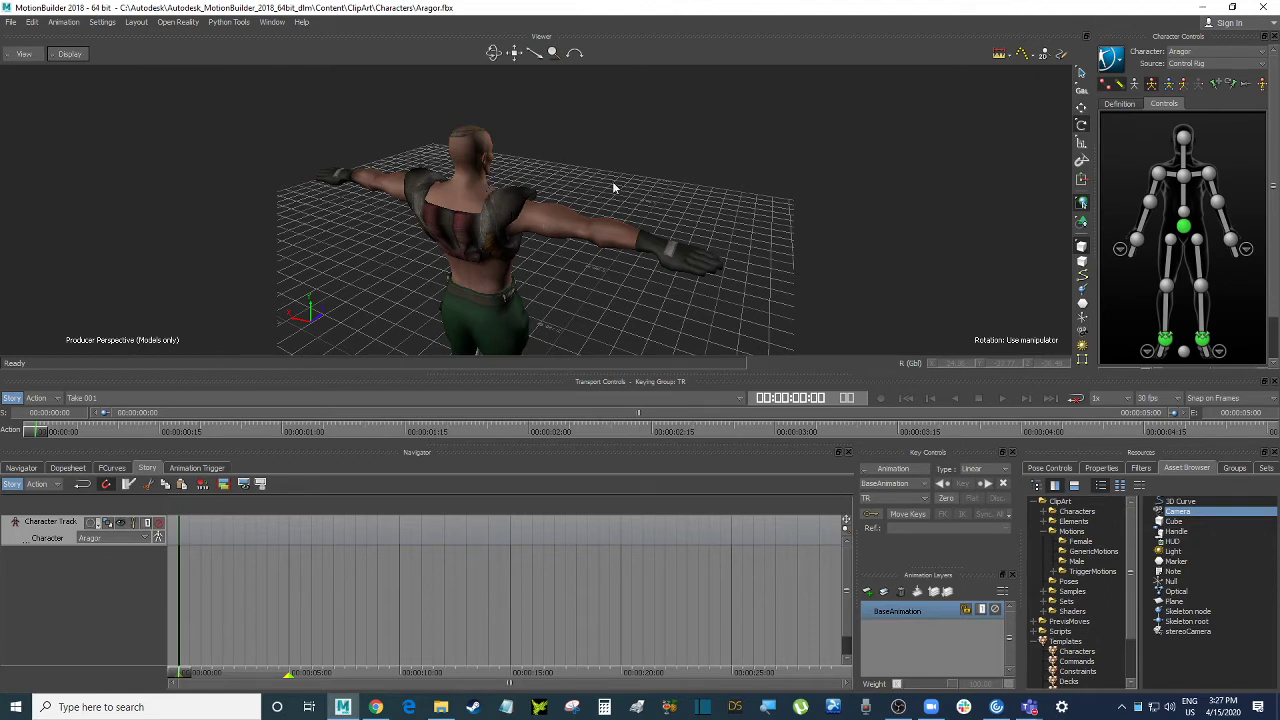
left_click(285, 535)
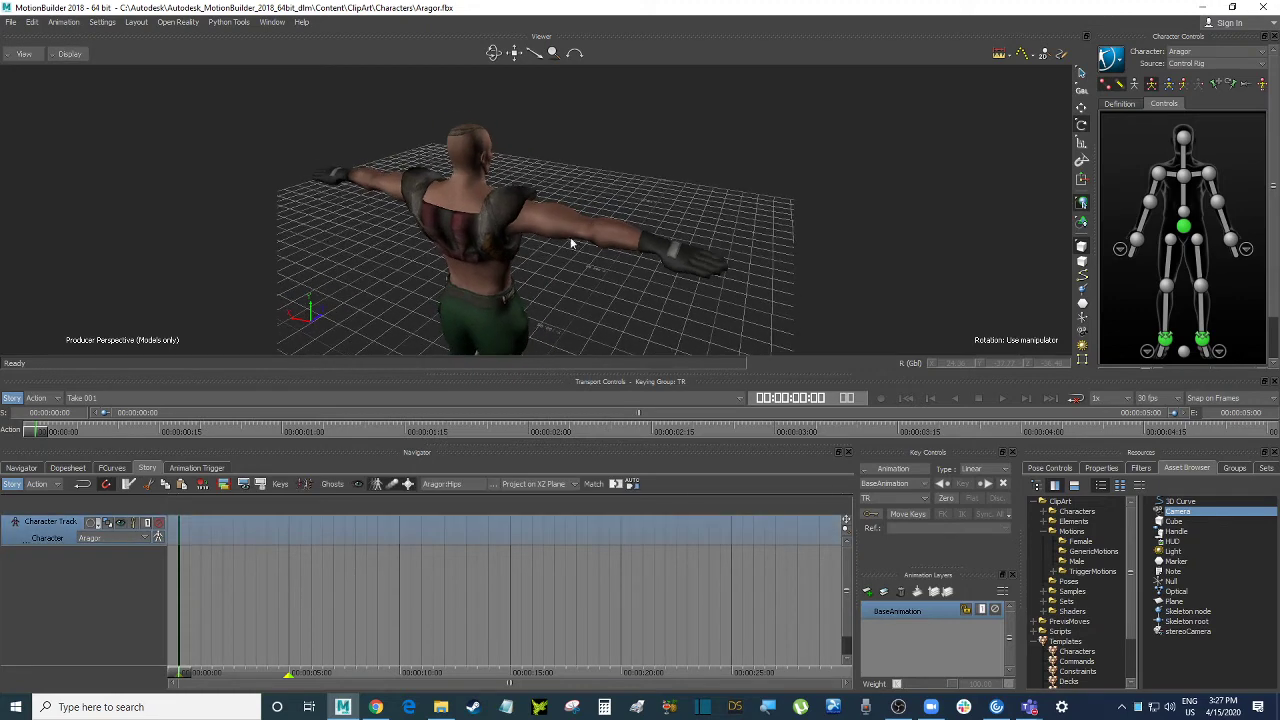
- Set the Producer Perspective camera's Near Plane to 1 and Far Plane to 99999, checking the scene from near and far
left_click(24, 468)
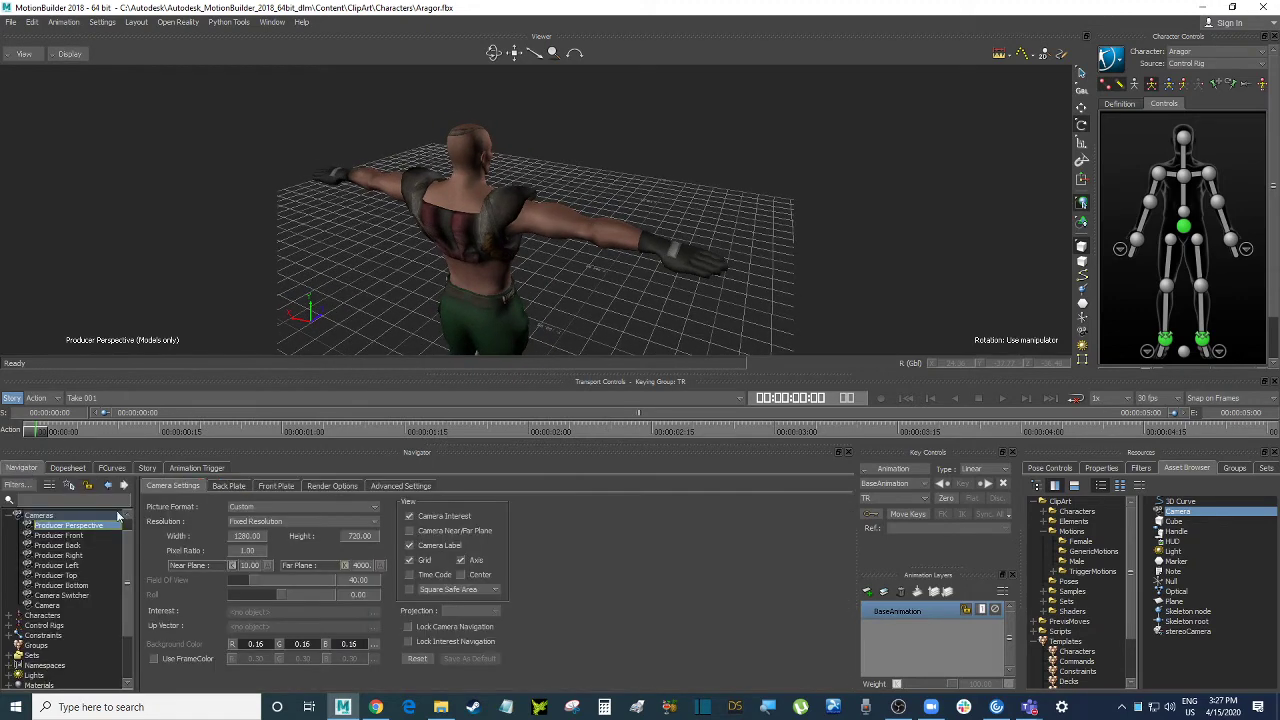
double_click(250, 566)
type("1")
double_click(362, 566)
double_click(362, 566)
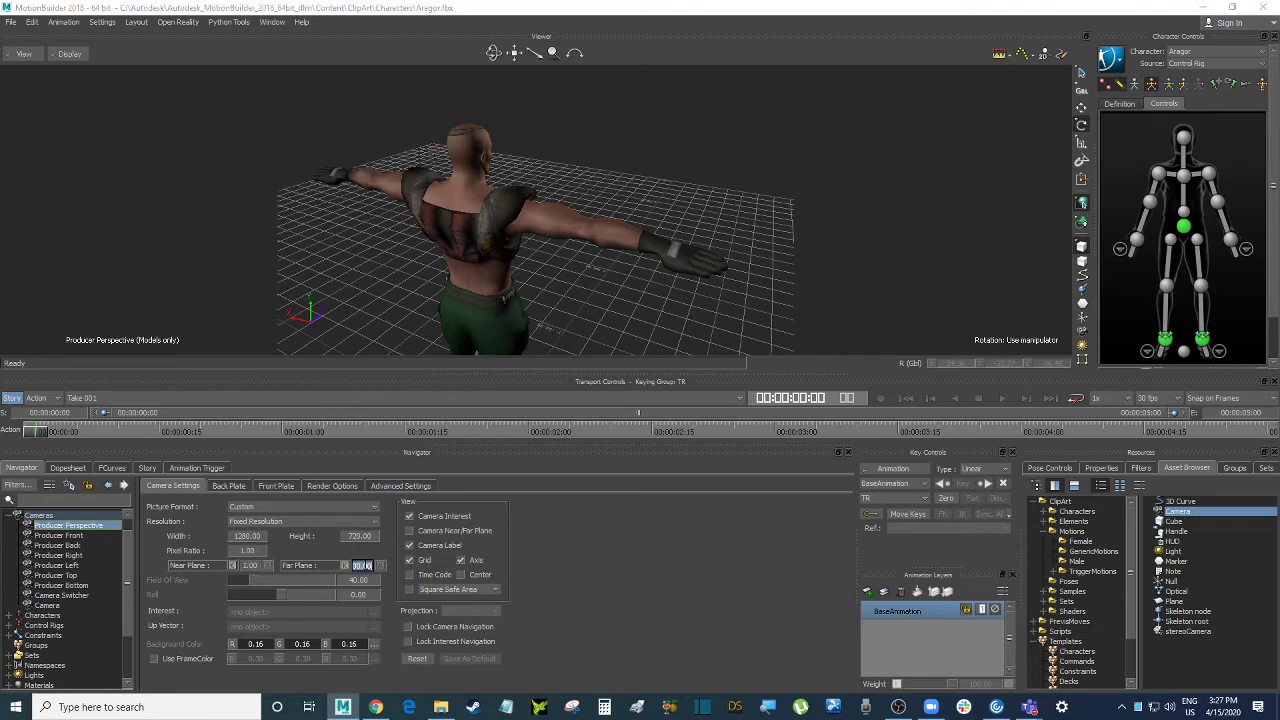
type("99999")
key("Return")
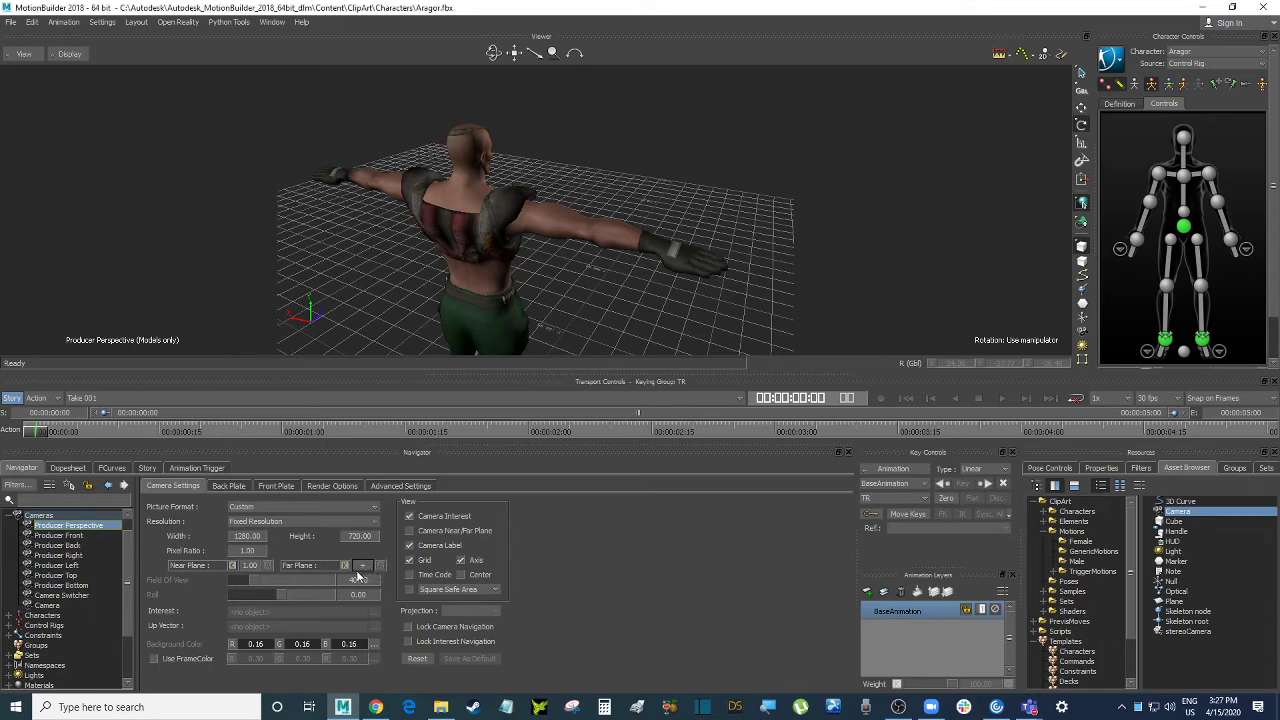
left_click_drag(569, 249, 540, 249, "ctrl")
scroll(540, 249, "down", 20)
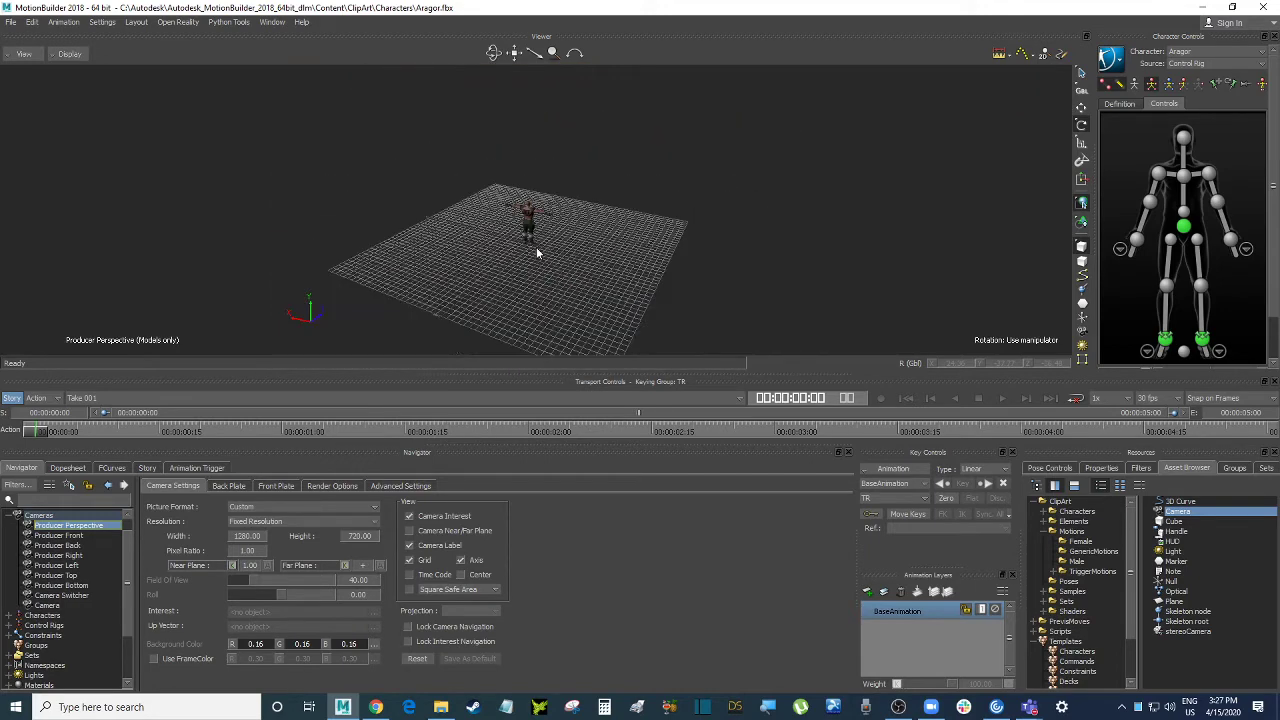
scroll(536, 254, "up", 15)
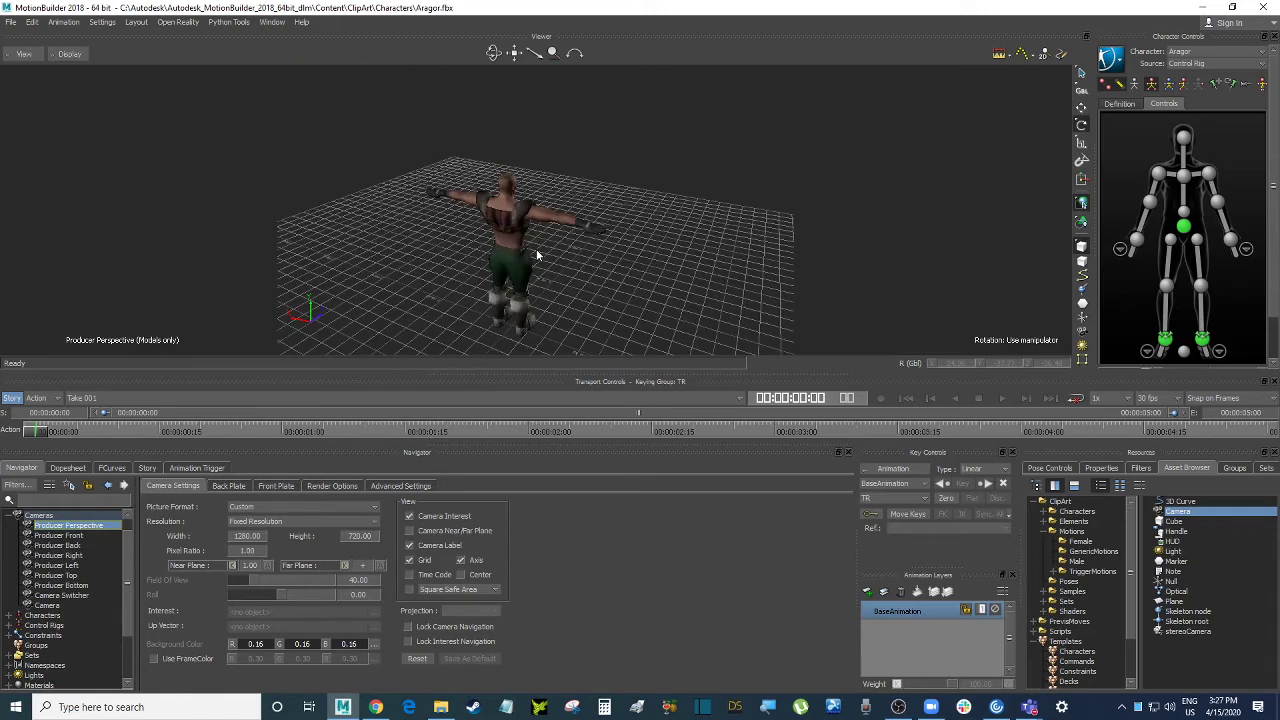
left_click_drag(537, 252, 585, 272, "ctrl")
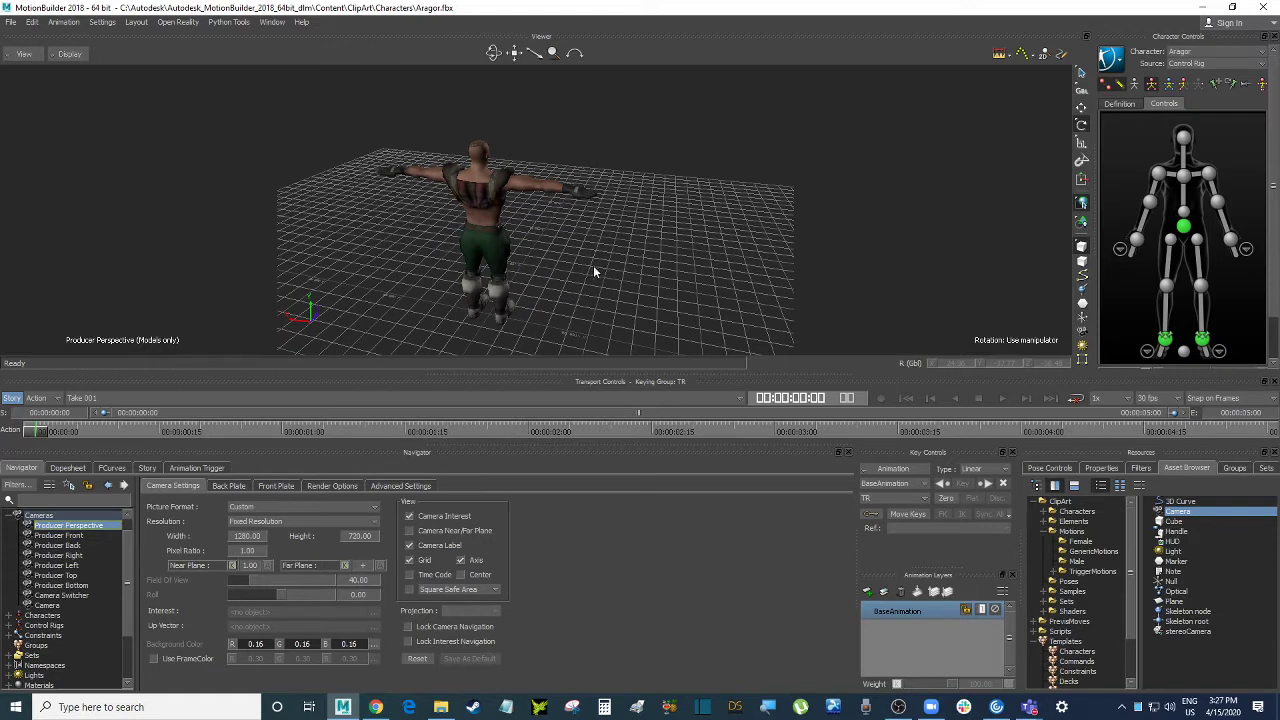
left_click(613, 258)
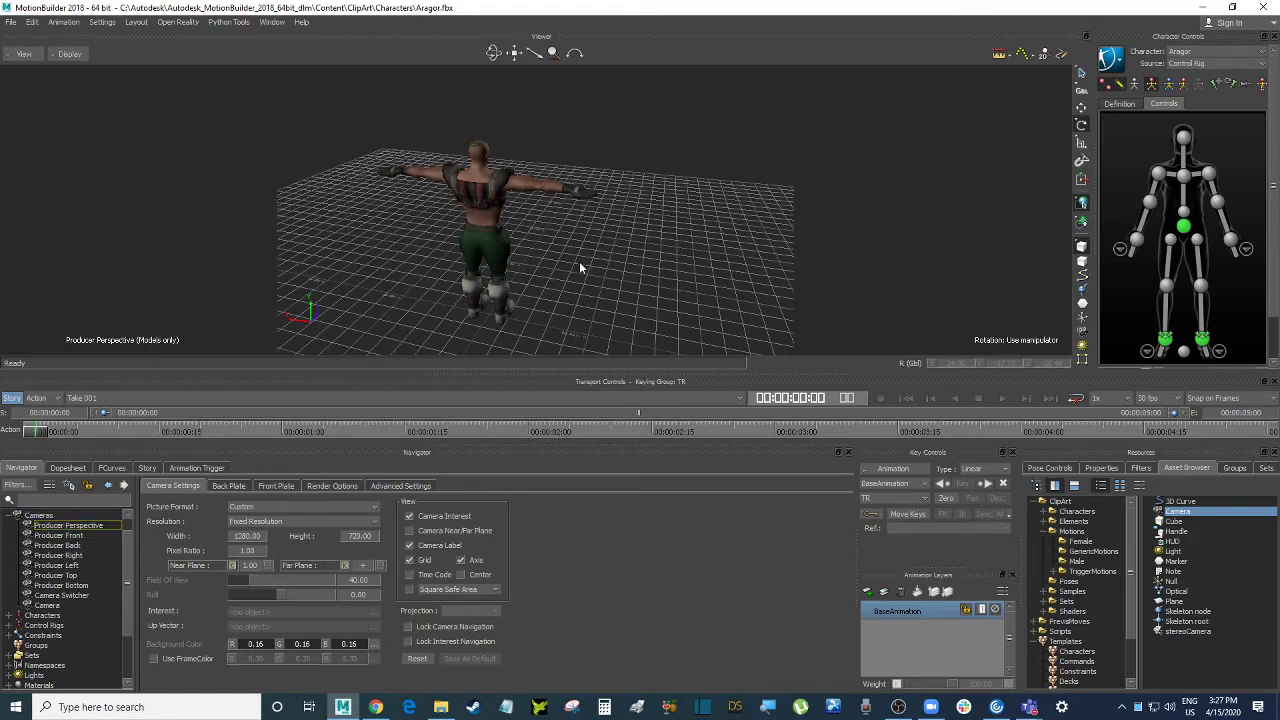
- Switch to the Microsoft Teams meeting and look through its participant list
left_click(1203, 7)
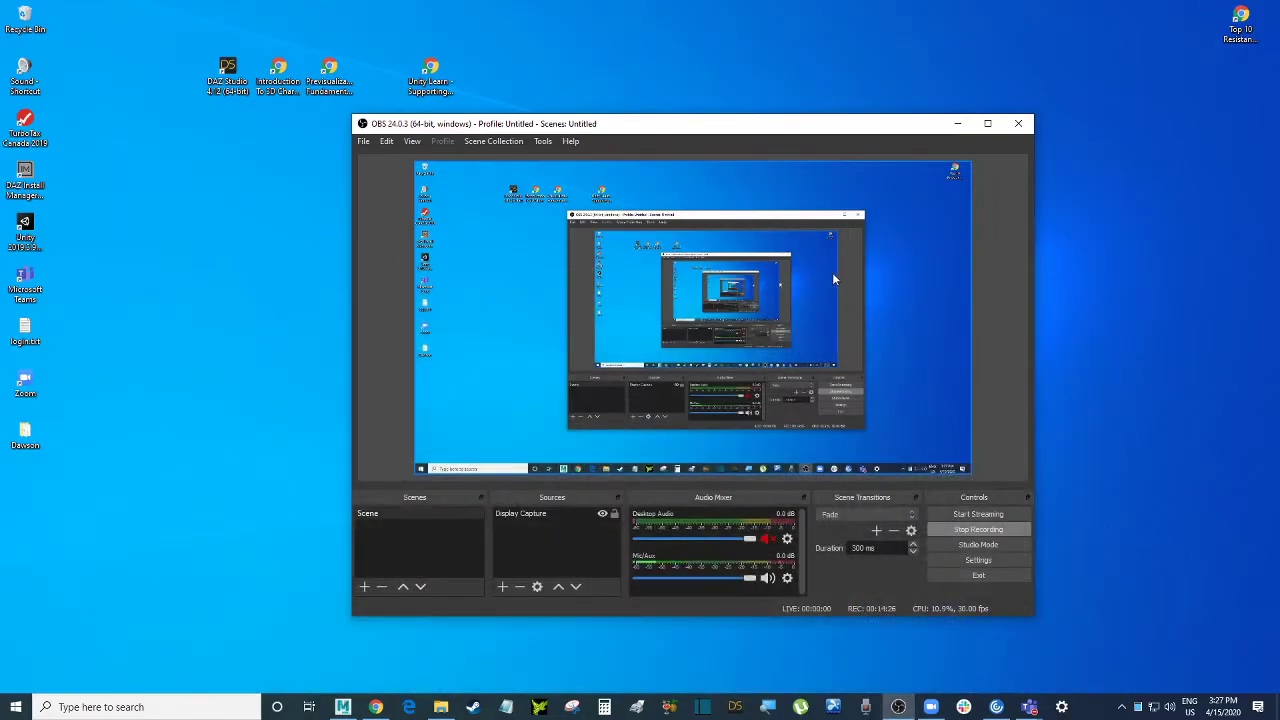
left_click(958, 123)
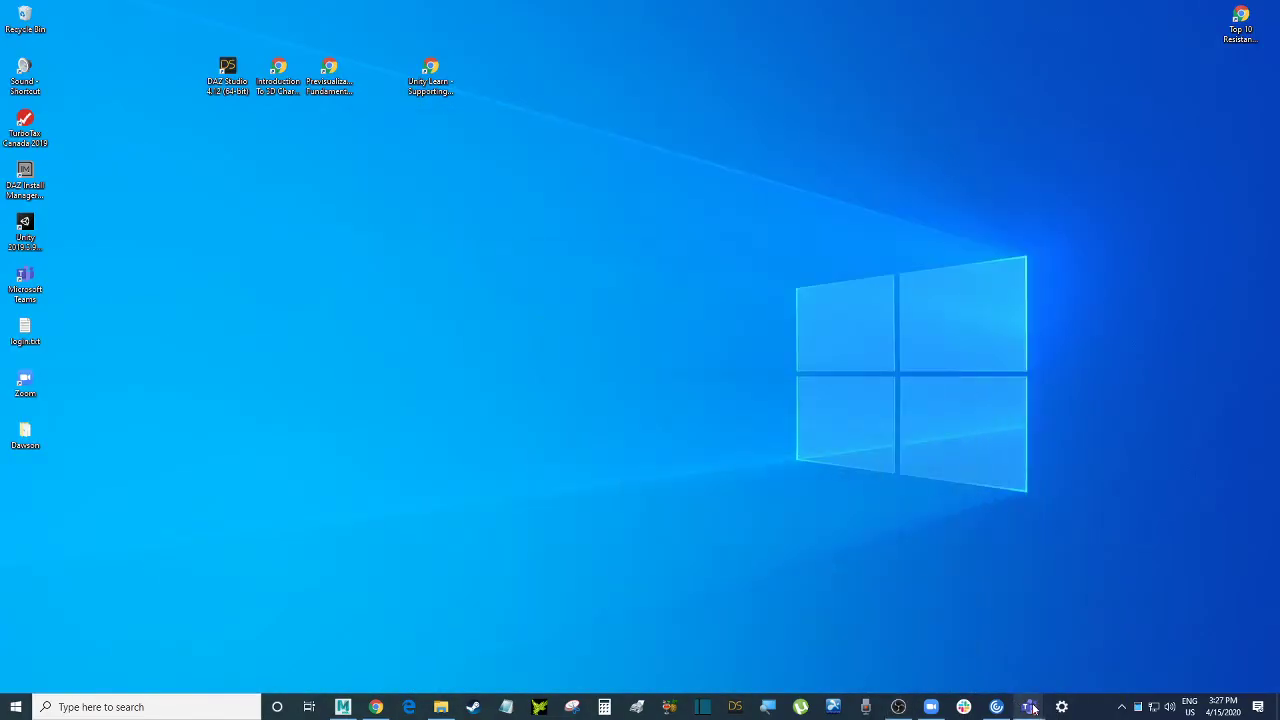
mouse_move(1030, 707)
left_click(958, 625)
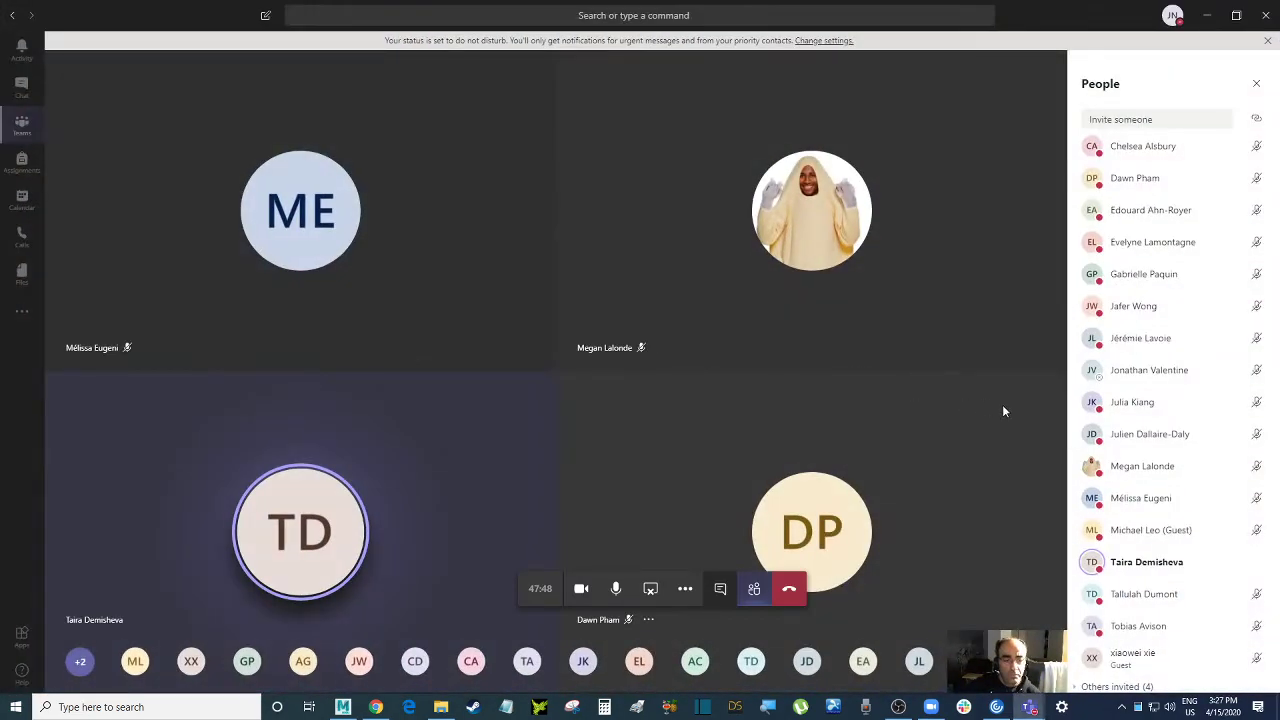
scroll(1113, 432, "down", 1)
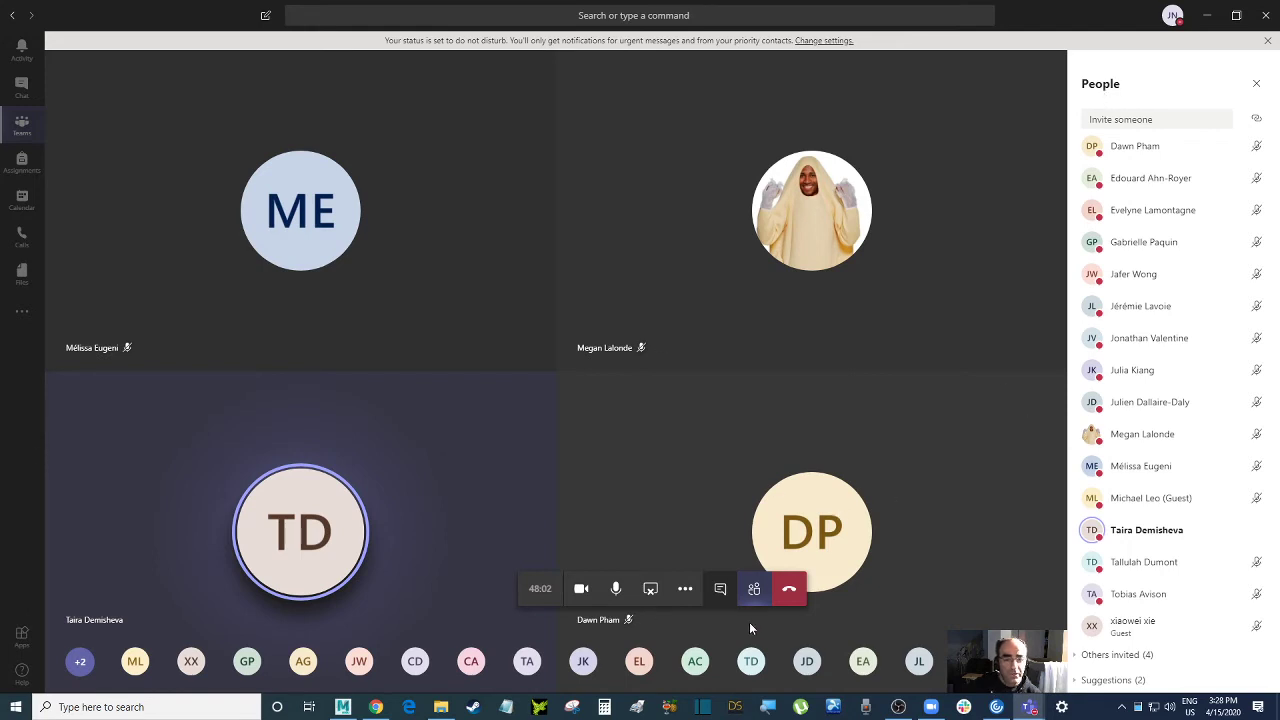
- Return to MotionBuilder and add a Cube from the asset library on the empty grid away from the character
left_click(343, 707)
scroll(579, 281, "up", 3)
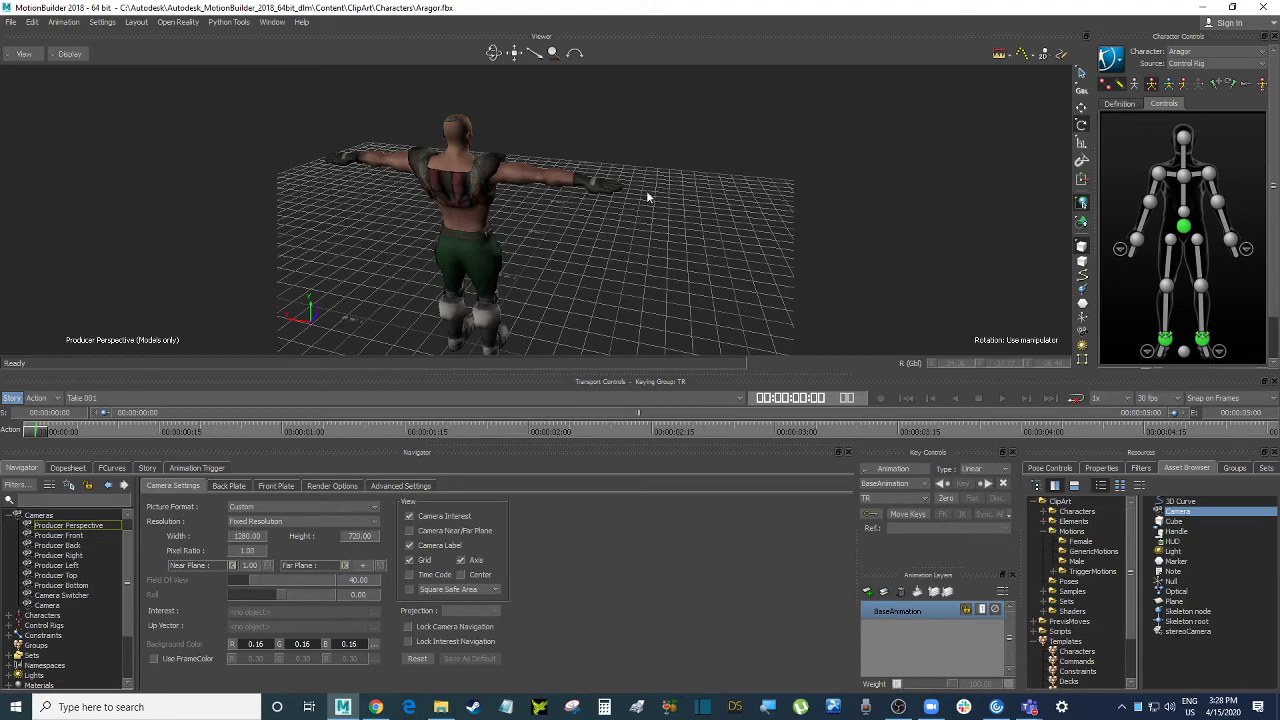
left_click_drag(646, 191, 450, 190, "shift")
left_click_drag(1174, 522, 668, 262)
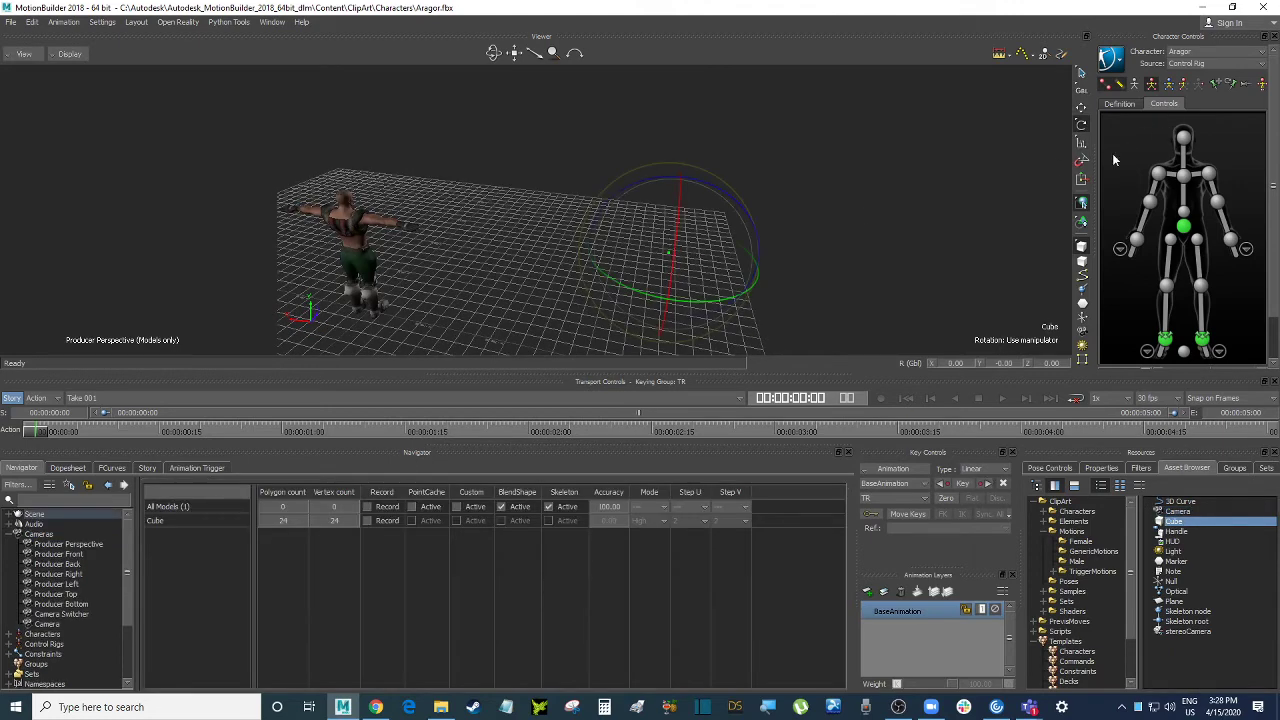
- Scale the new cube uniformly to about 36.43 on all three axes
left_click(1081, 142)
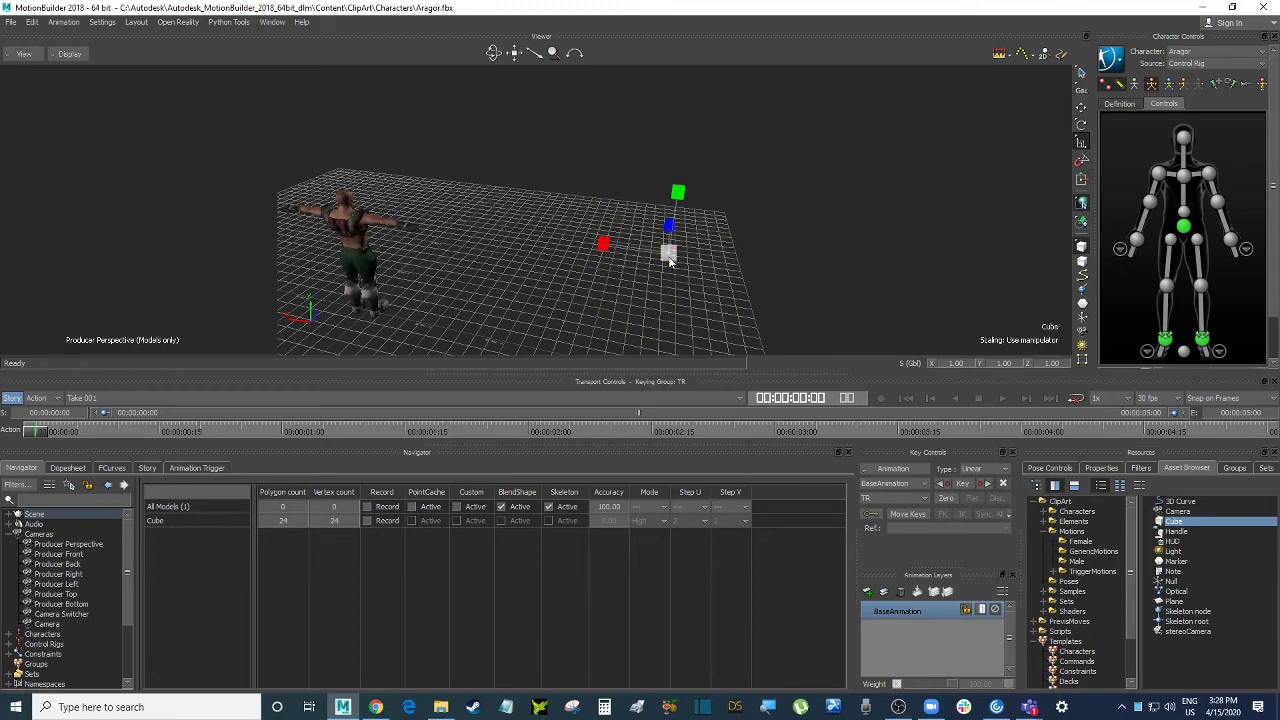
left_click_drag(670, 260, 648, 77)
left_click_drag(712, 280, 719, 234, "ctrl")
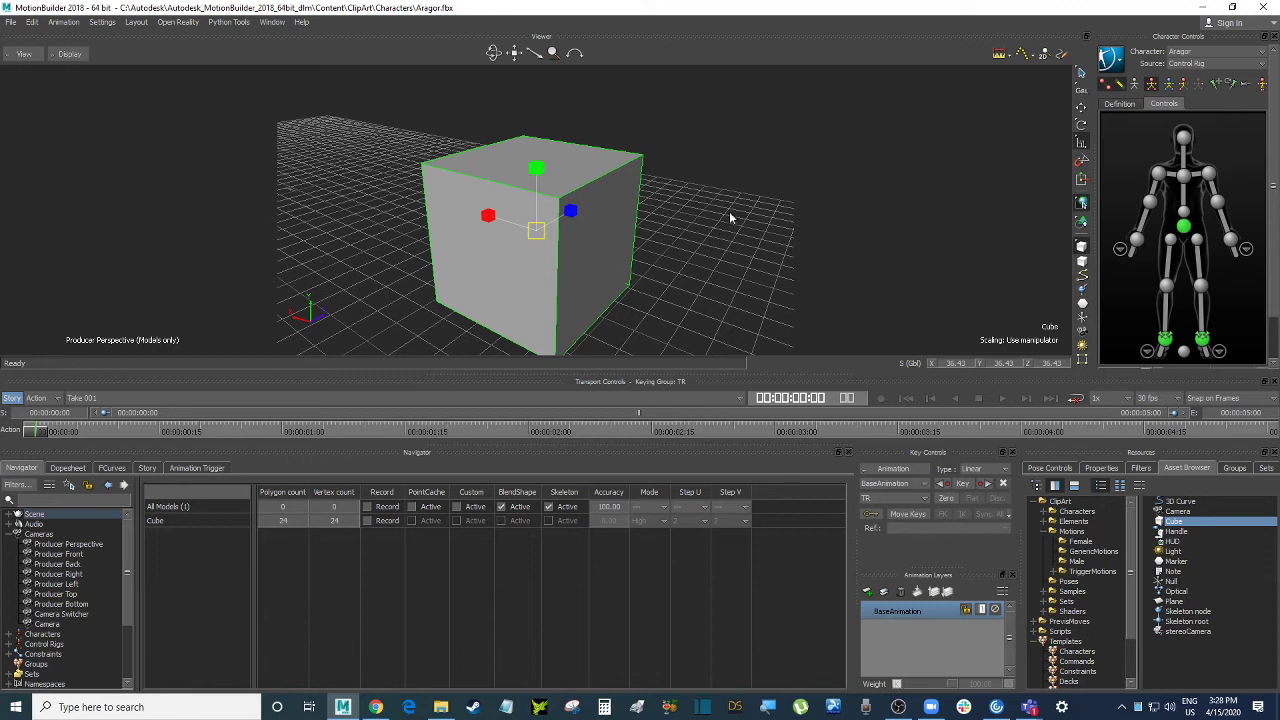
- Examine the enlarged cube on the grid from several angles and distances, both selected and deselected
scroll(730, 217, "down", 5)
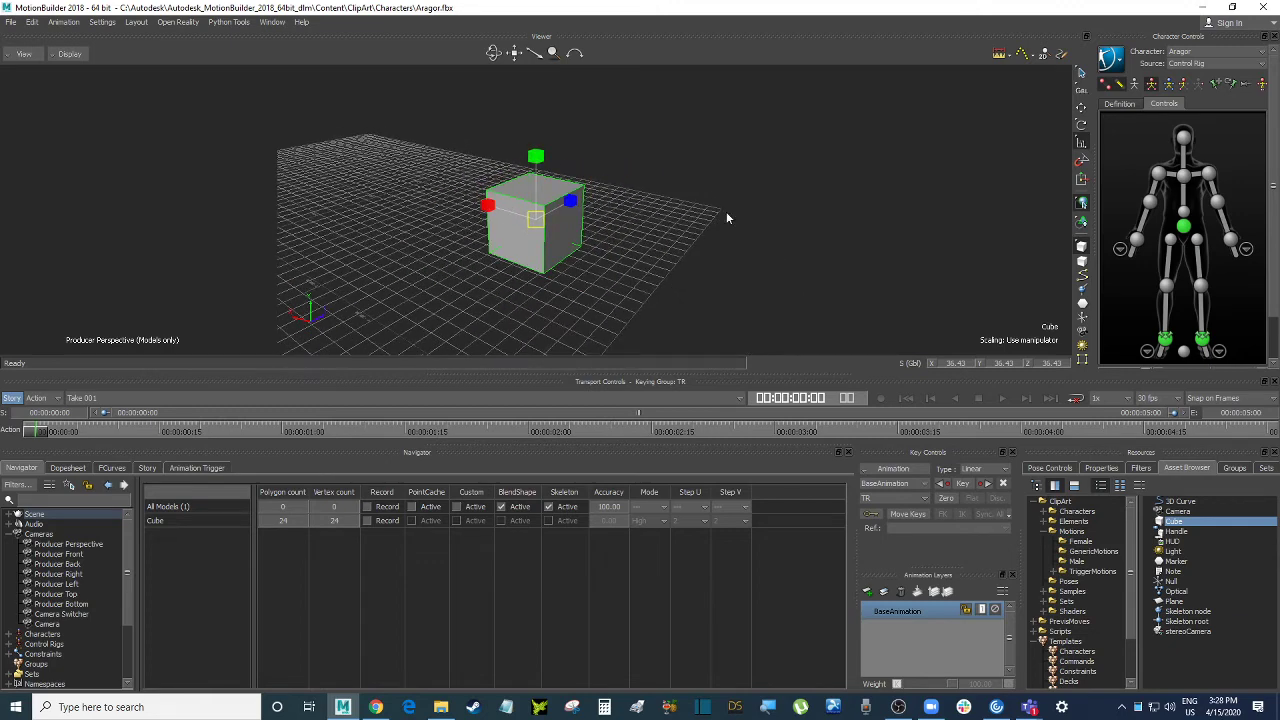
mouse_move(726, 212)
left_mouse_down("ctrl+shift")
mouse_move(685, 223)
mouse_move(697, 243)
mouse_move(700, 221)
mouse_move(730, 231)
left_mouse_up("ctrl+shift")
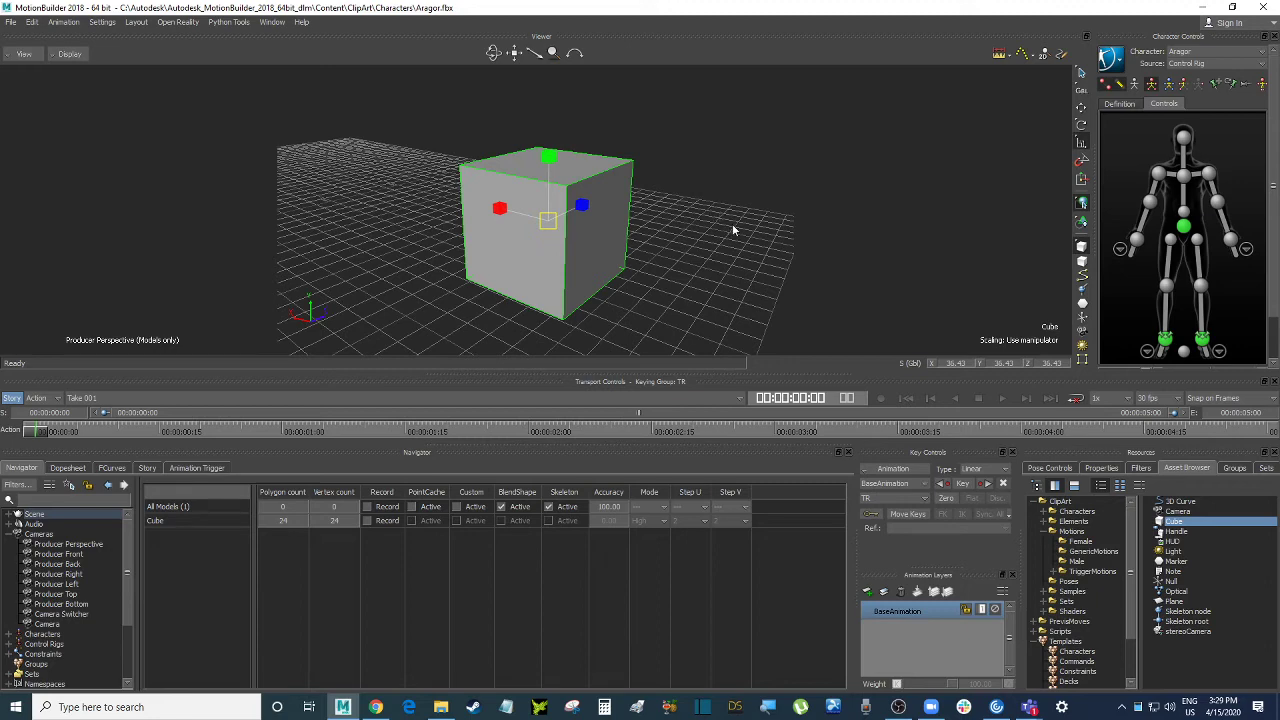
scroll(732, 224, "down", 6)
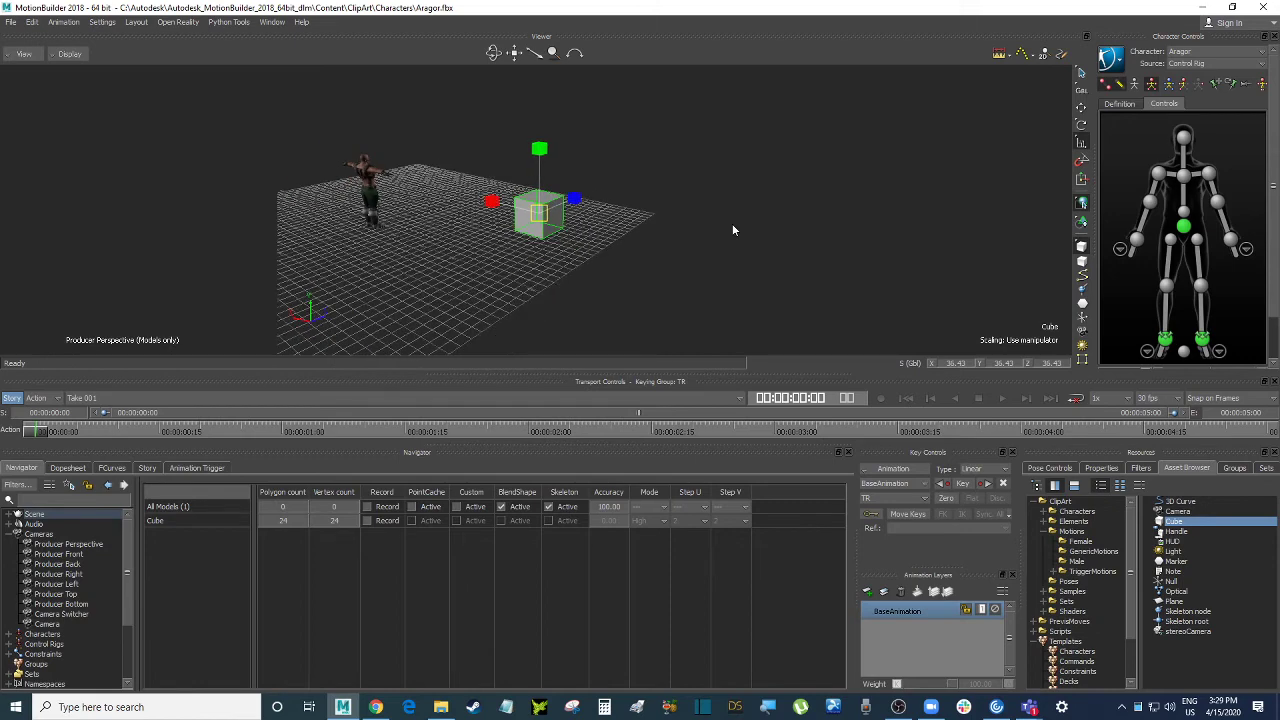
left_click(688, 200)
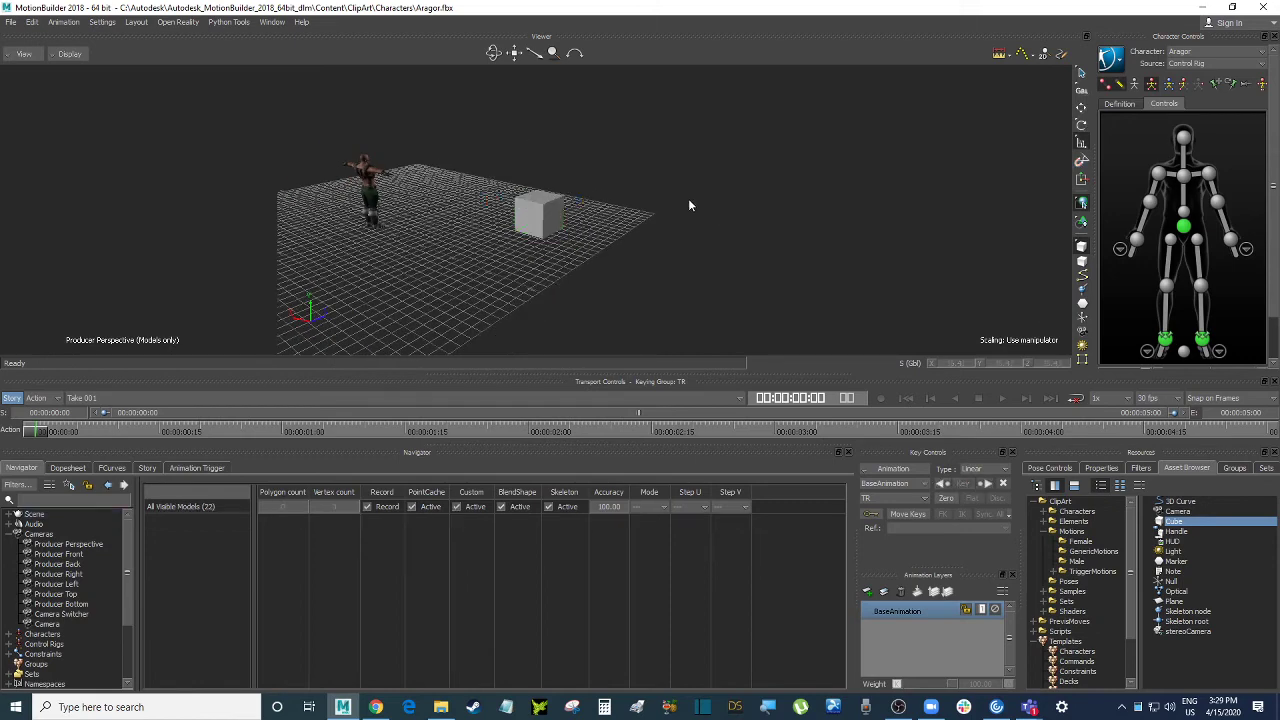
scroll(684, 190, "up", 5)
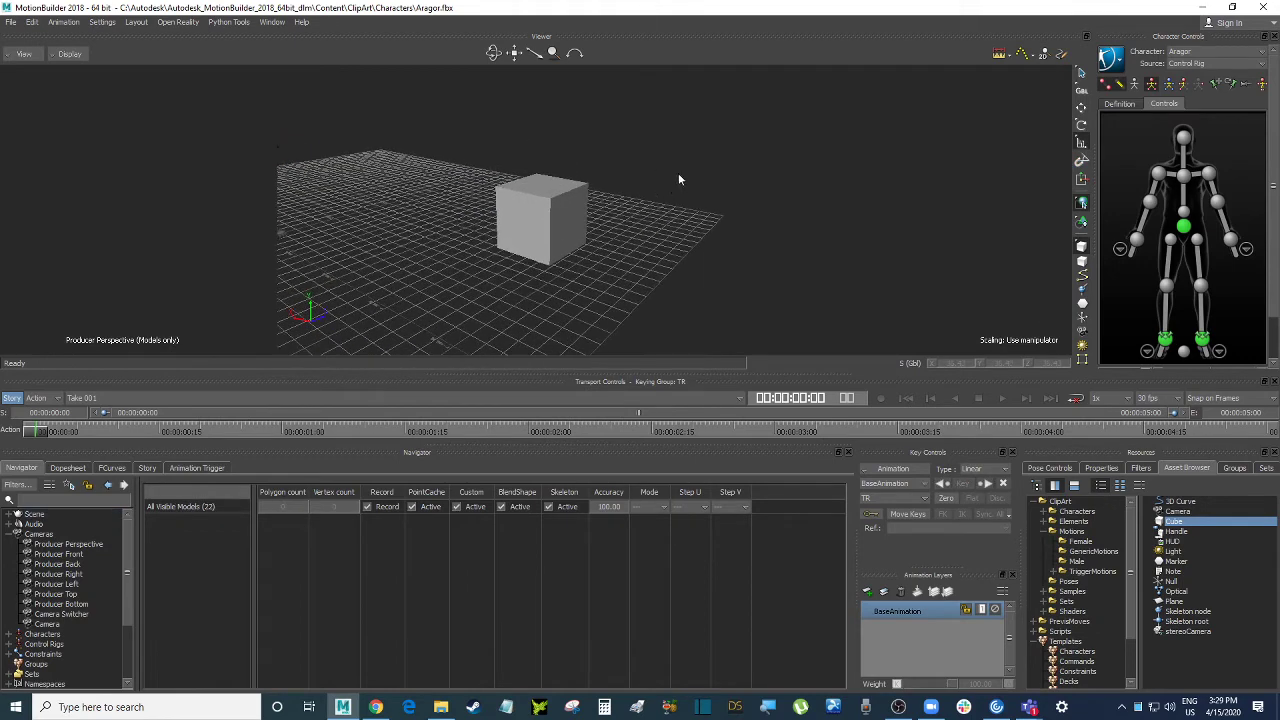
left_click_drag(679, 175, 691, 174, "ctrl+shift")
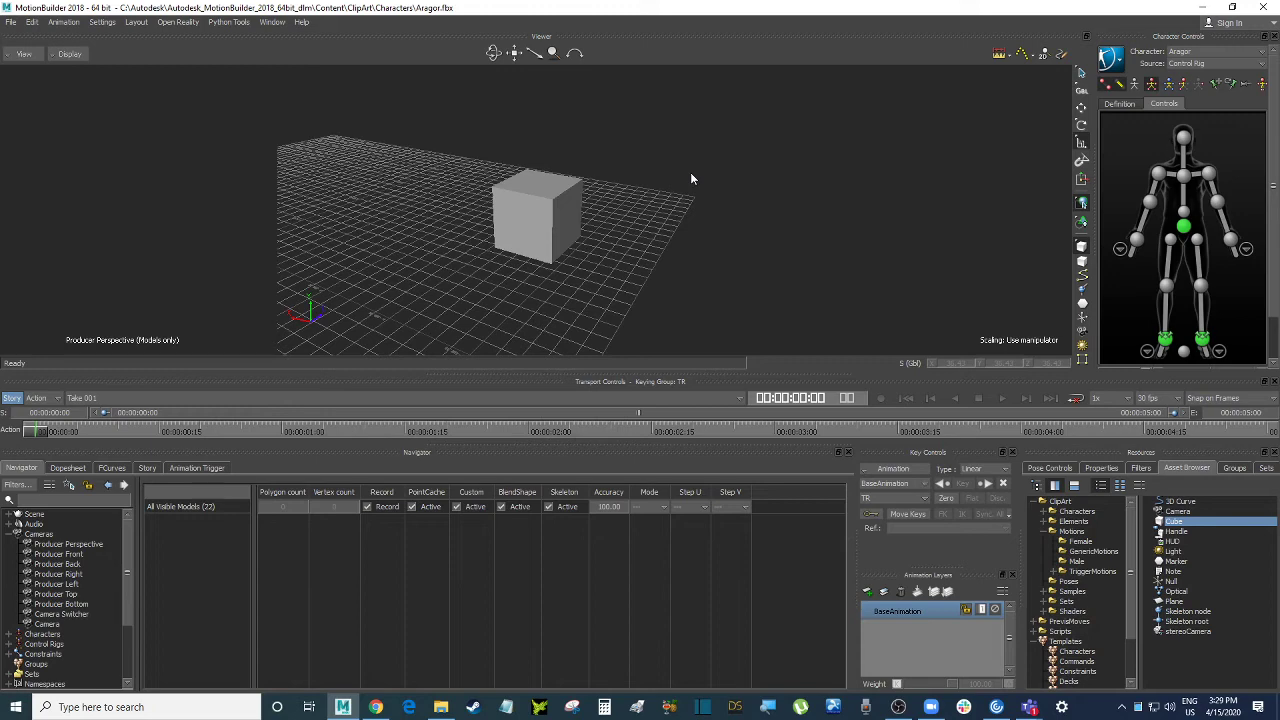
left_click_drag(654, 236, 596, 218, "ctrl")
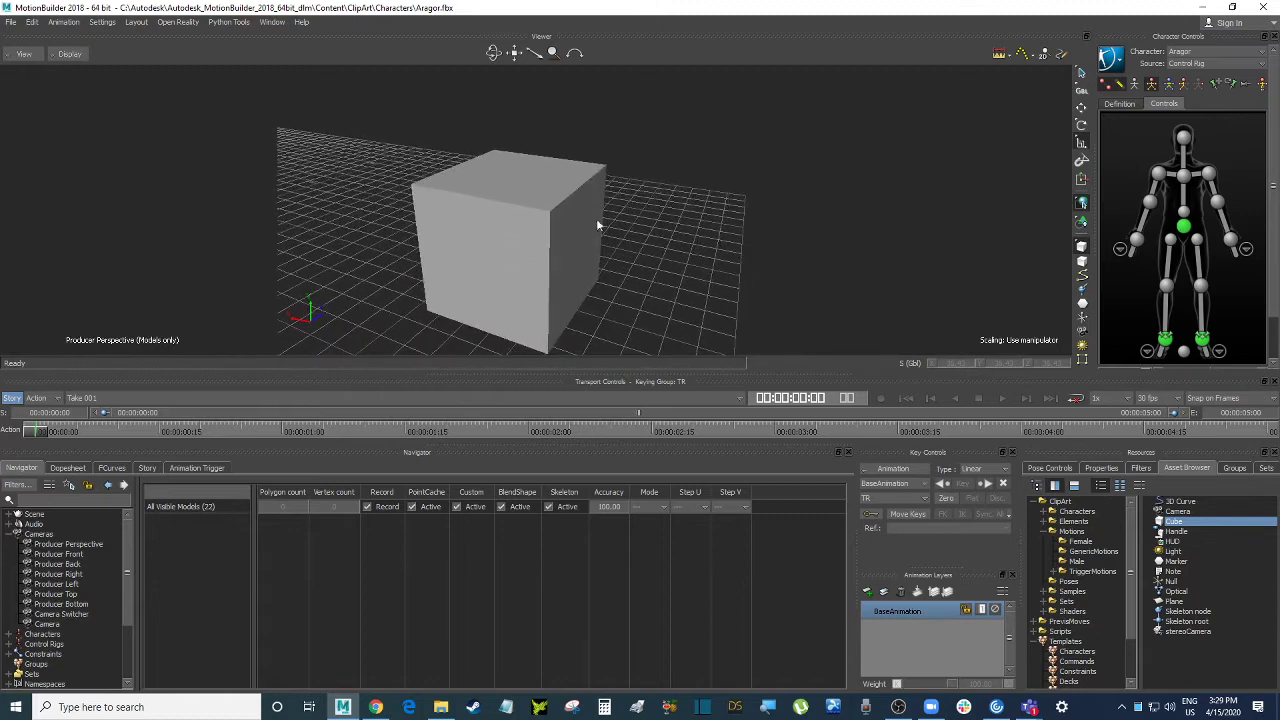
left_click(598, 224)
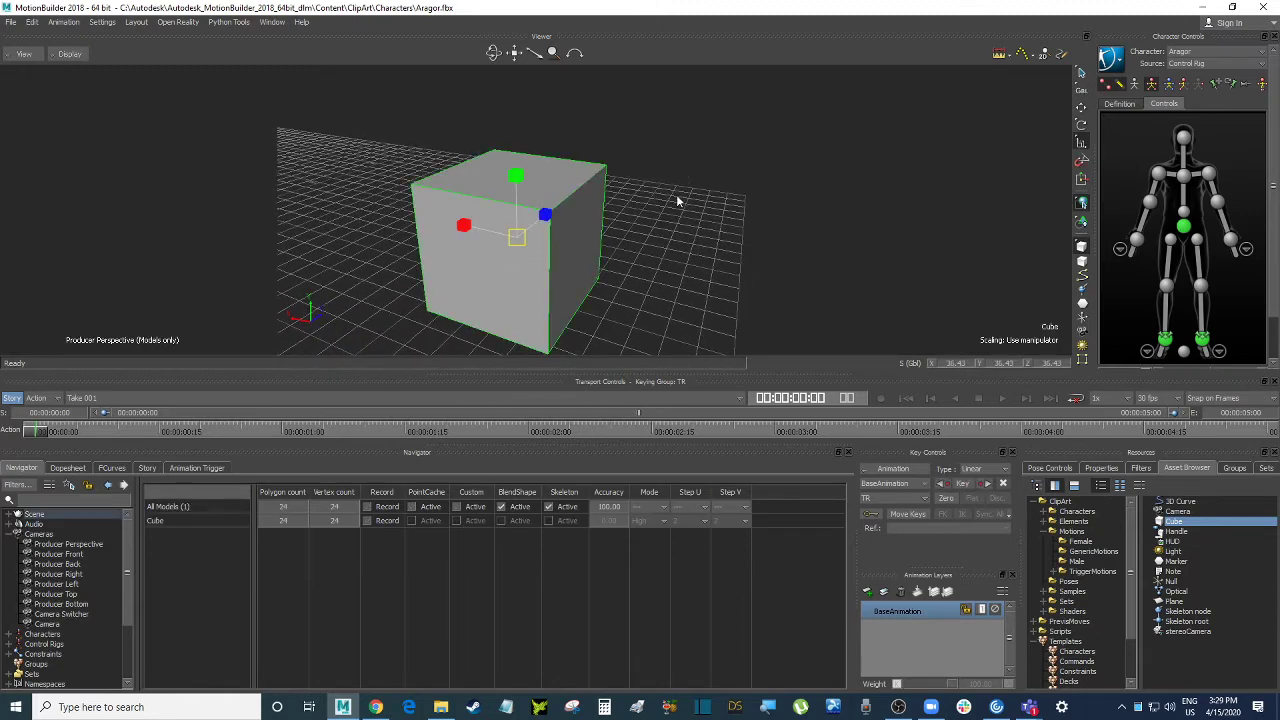
scroll(676, 194, "up", 1)
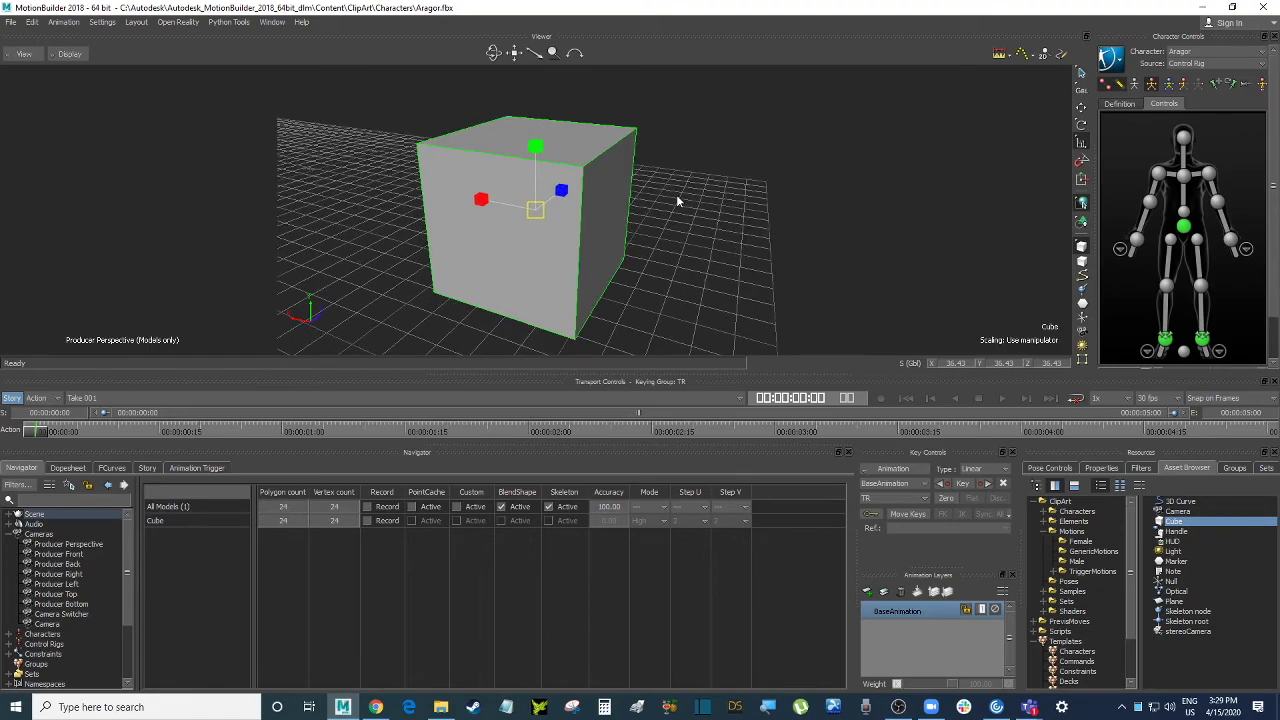
left_click_drag(676, 194, 724, 246, "ctrl+shift")
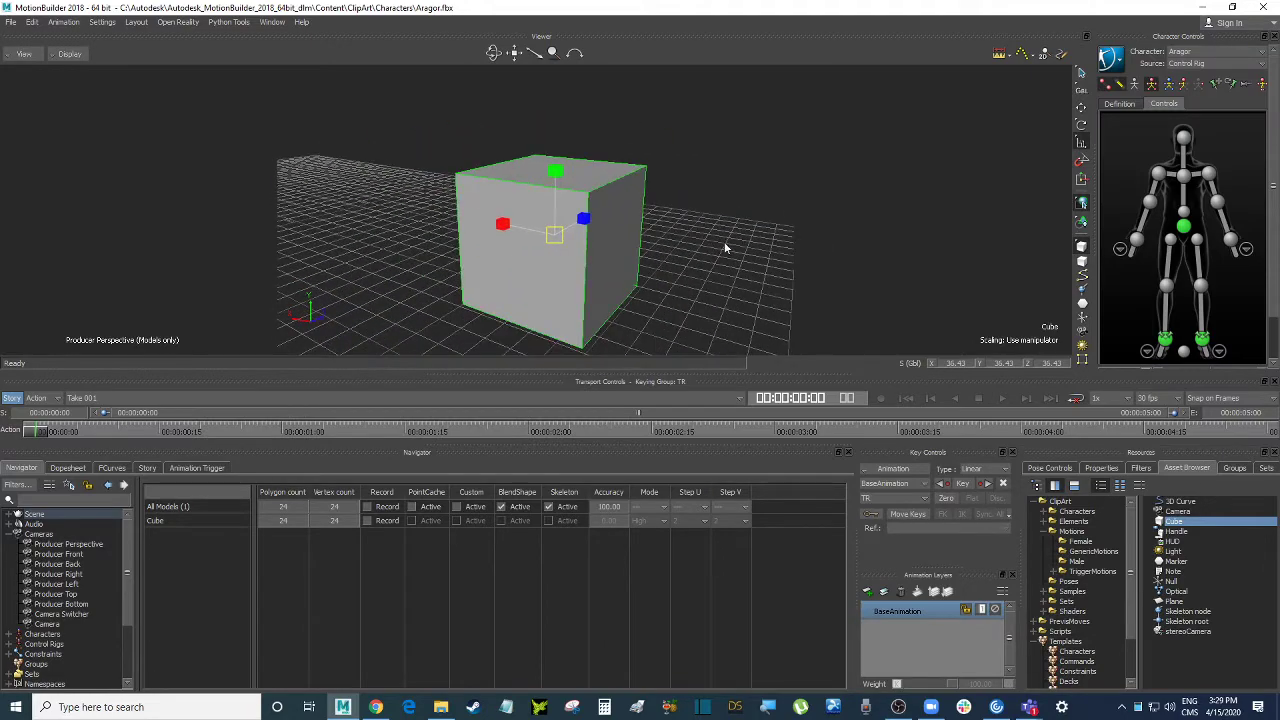
left_click(674, 189)
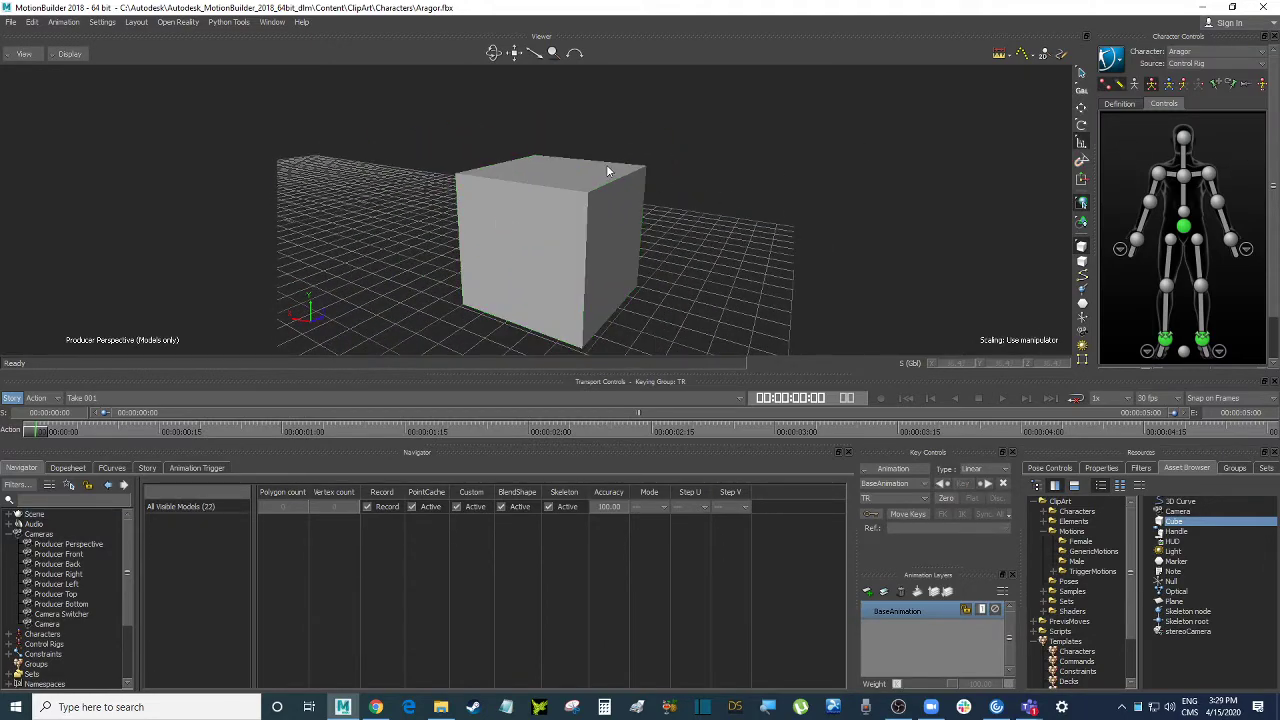
left_click_drag(632, 170, 642, 170, "ctrl+shift")
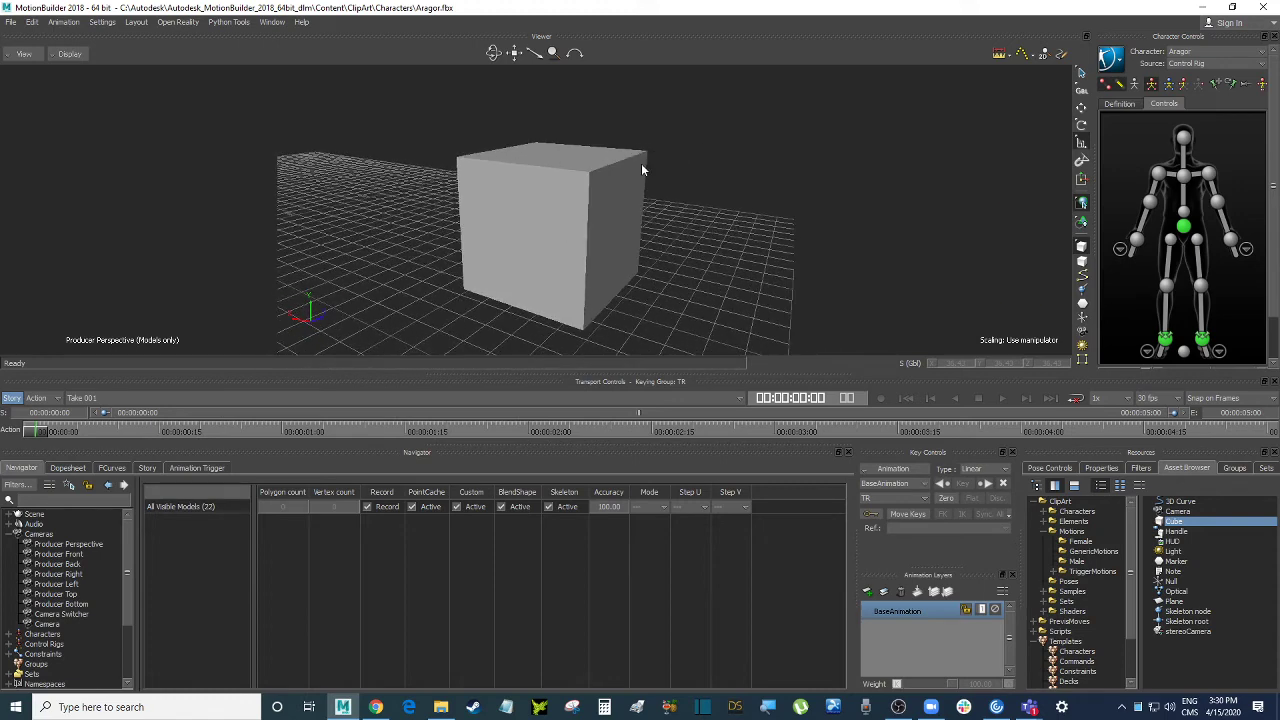
- Make Aragor the current character and select the right-hand effector of his control rig, with him in view from the front
left_click(1201, 51)
left_click(1208, 74)
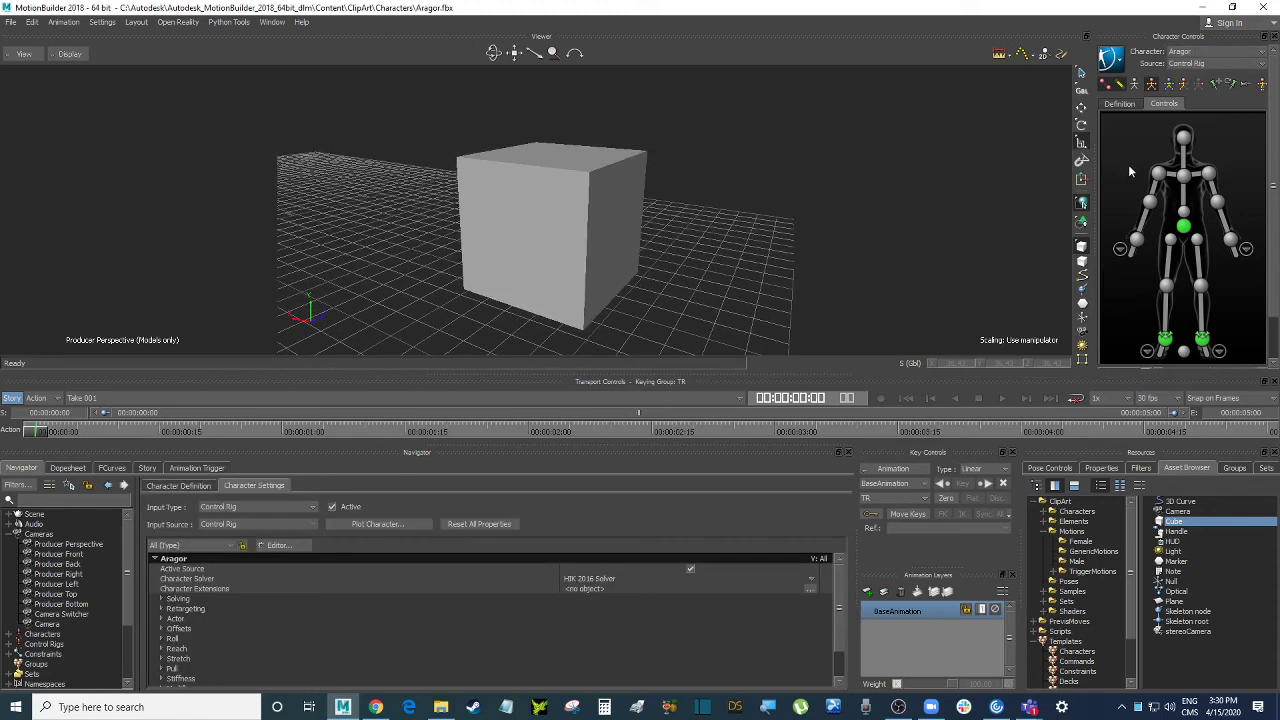
left_click(1134, 141)
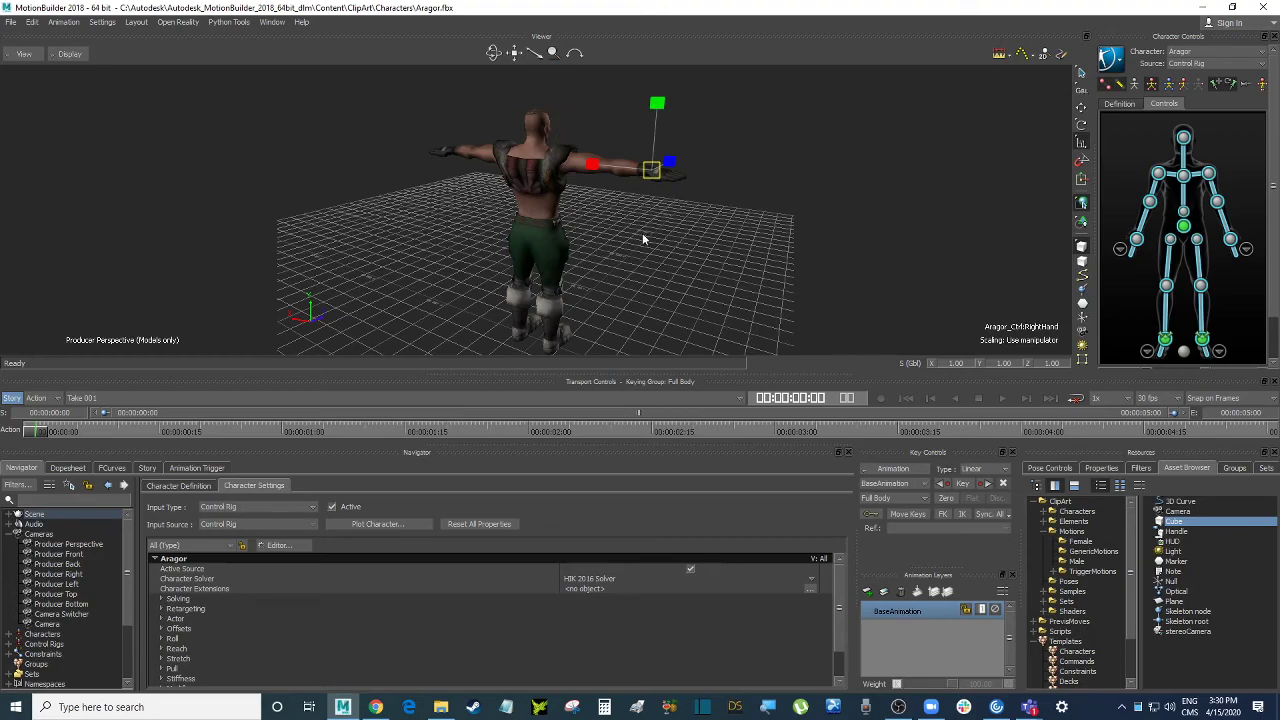
left_click_drag(642, 233, 743, 223, "ctrl+shift")
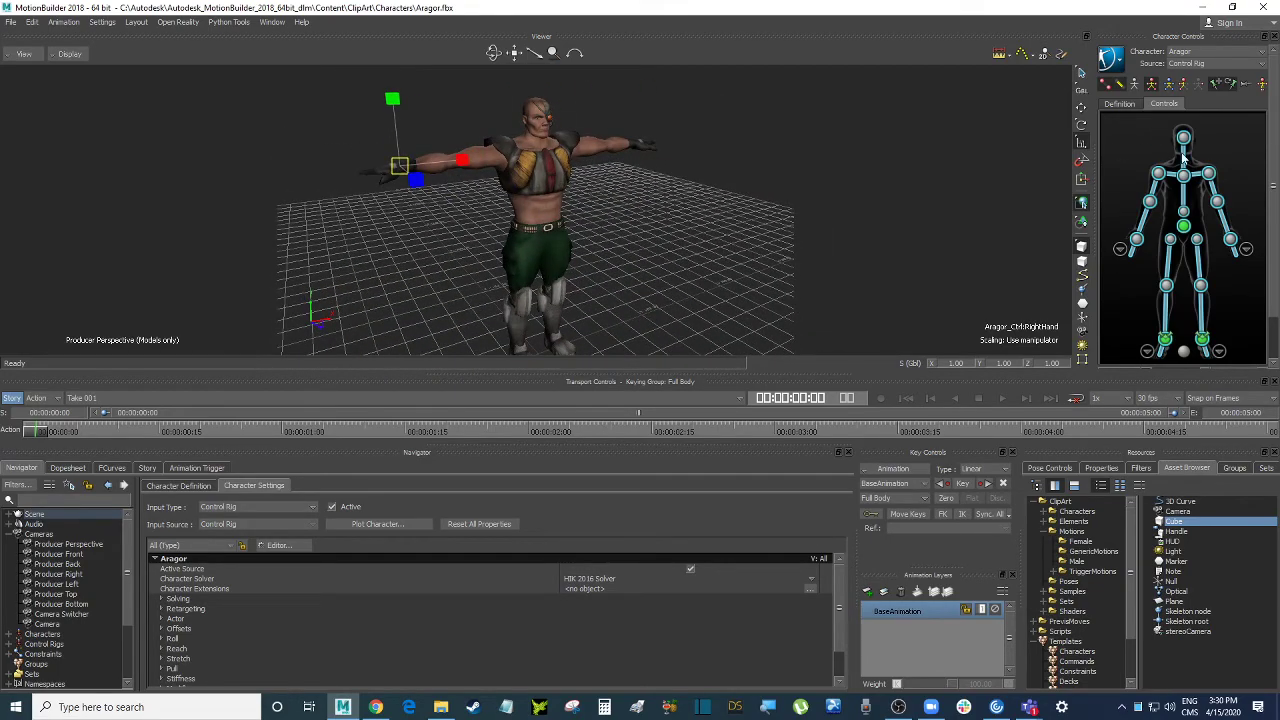
- Deselect the right-hand effector and examine Aragor on the grid from a wider viewpoint
left_click(698, 119)
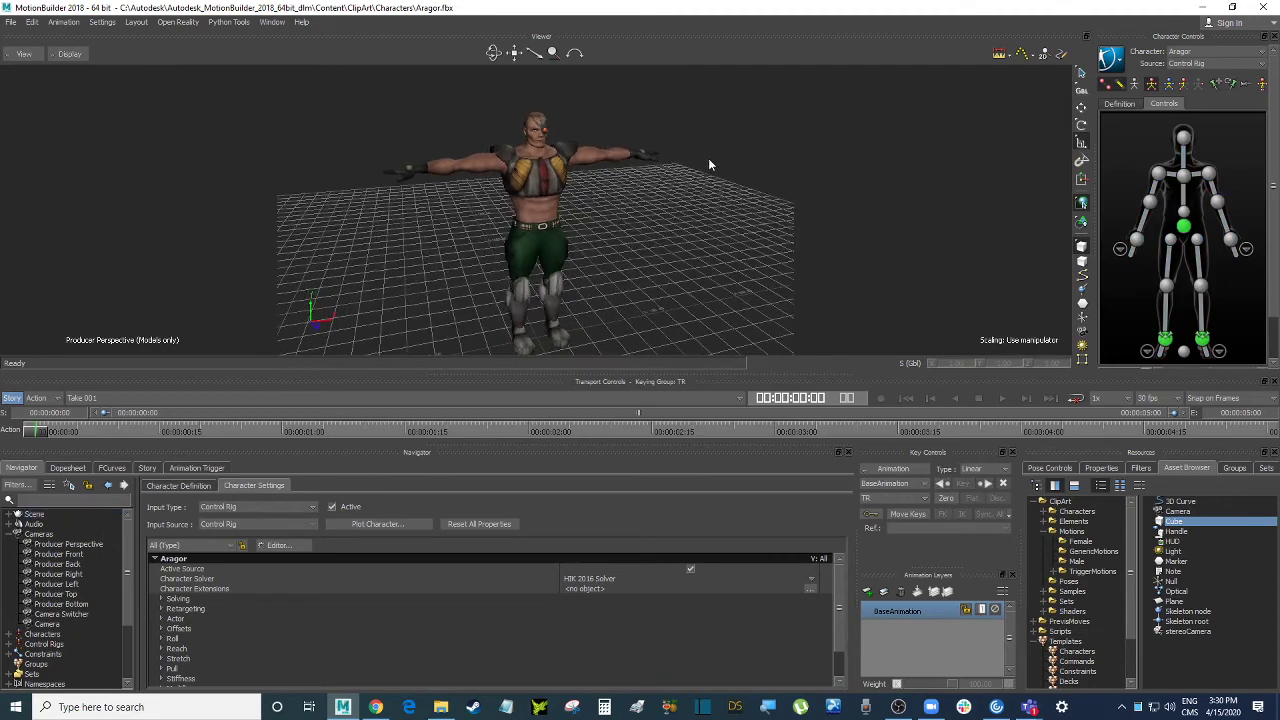
left_click_drag(699, 144, 589, 186, "ctrl")
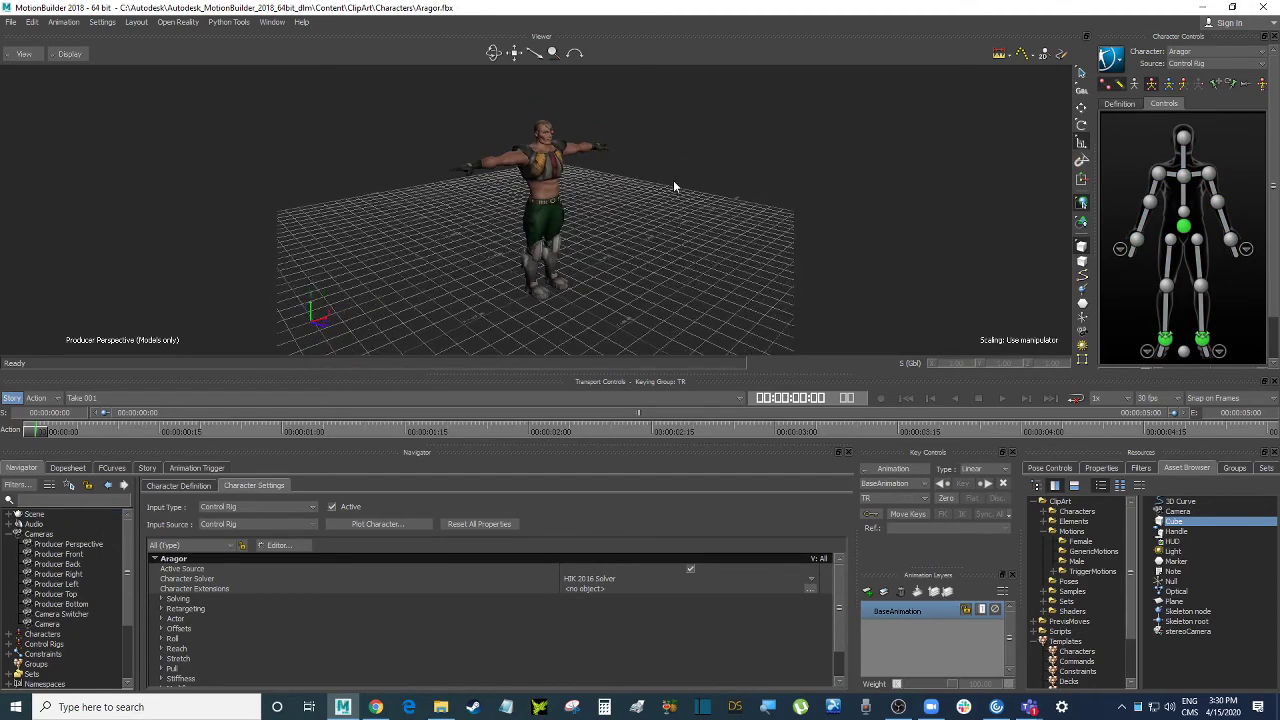
left_click_drag(673, 186, 647, 196, "ctrl+shift")
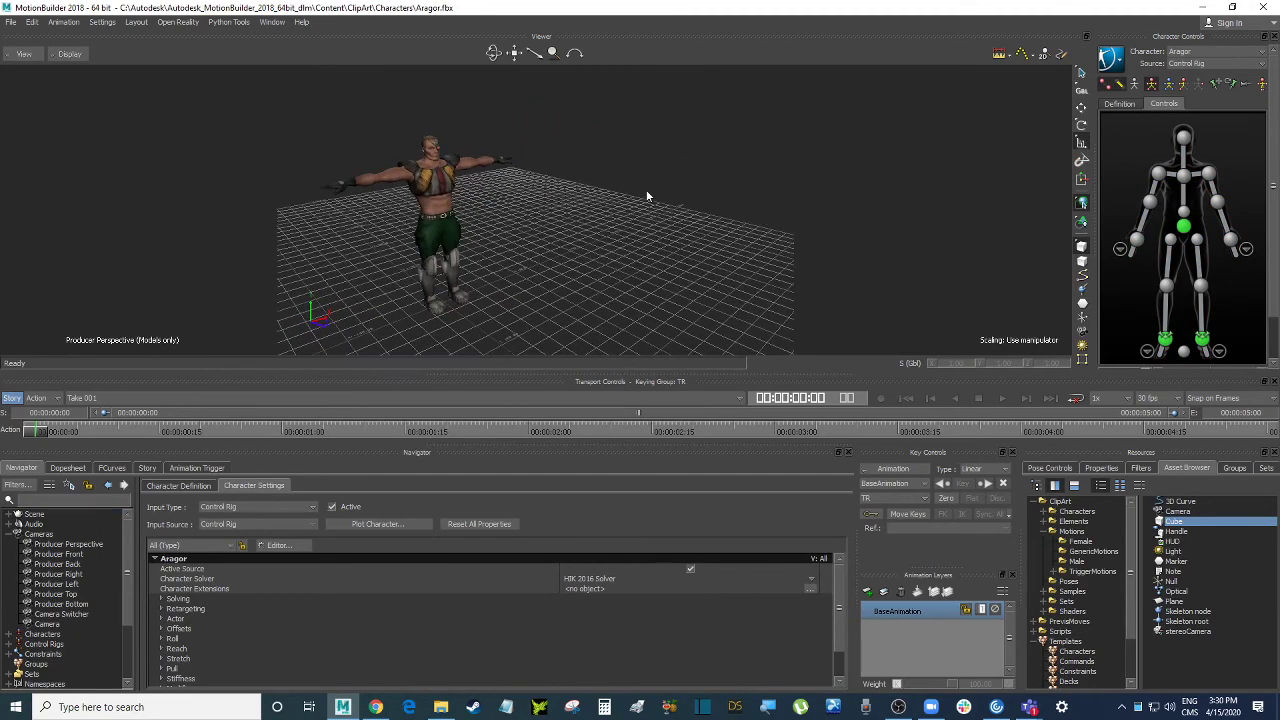
left_click_drag(623, 144, 673, 168, "ctrl+shift")
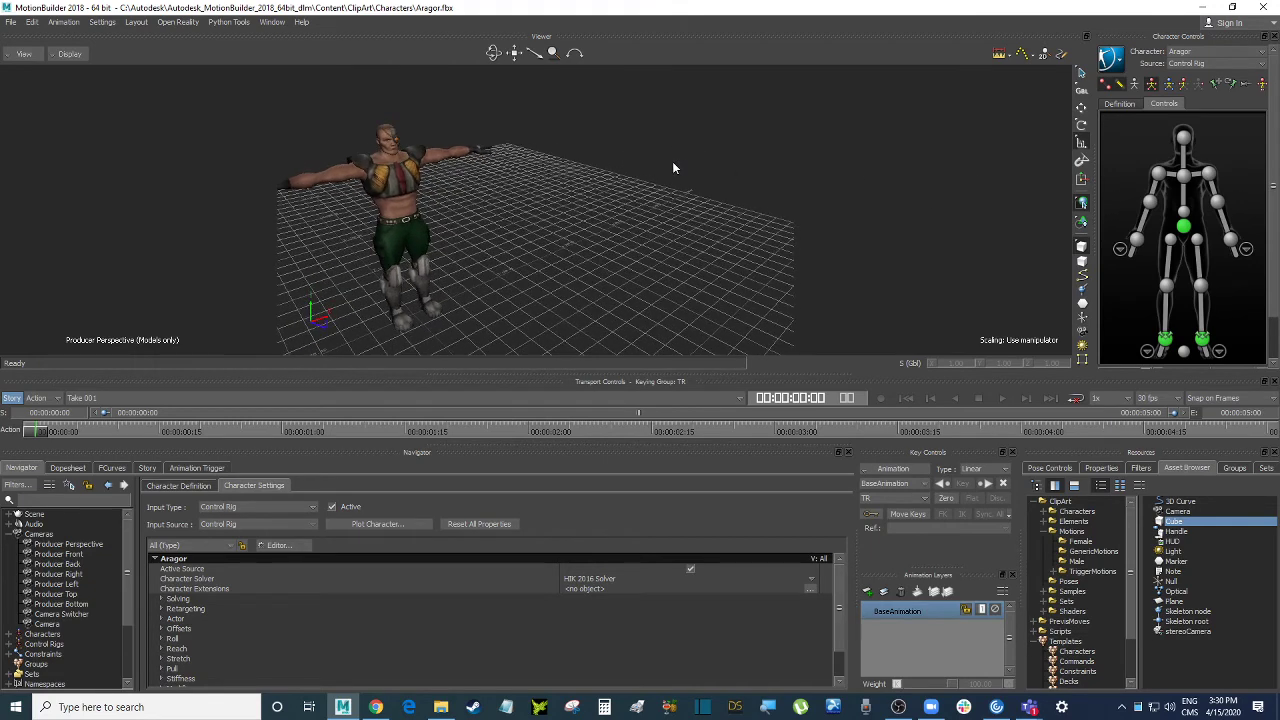
- Return to MotionBuilder from the Teams call and expand the Lights category of the scene
left_click(1205, 8)
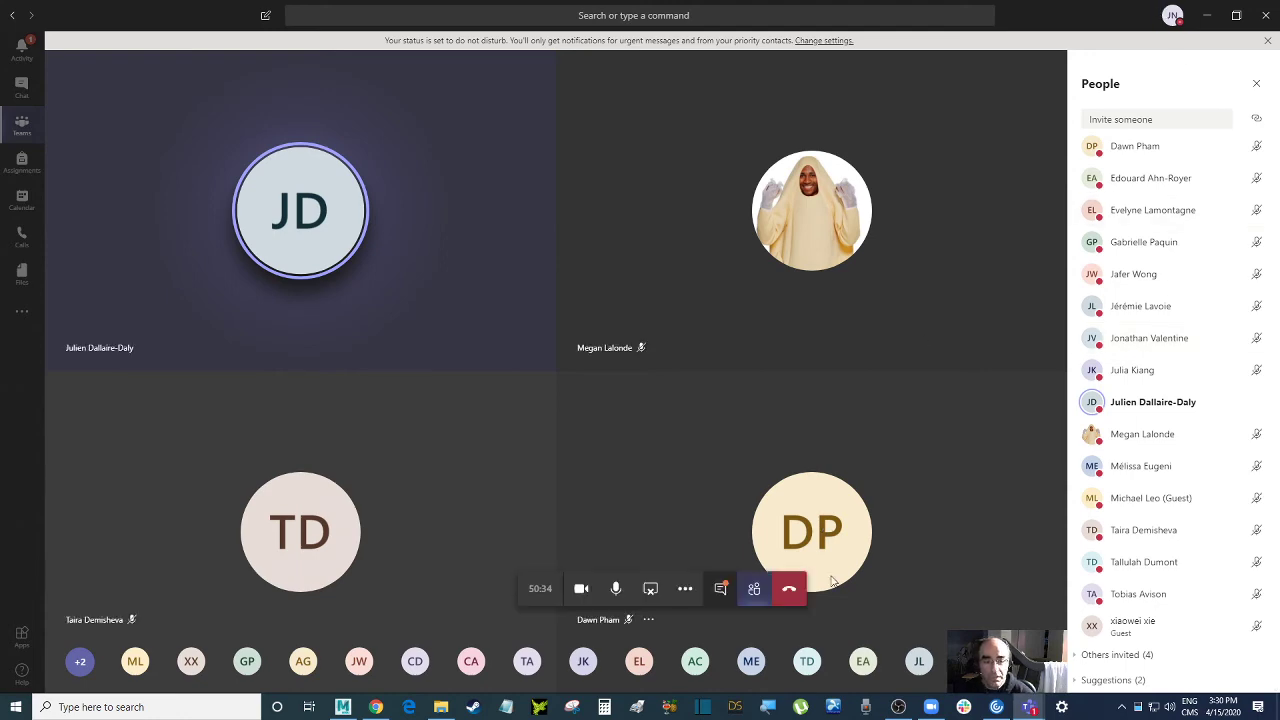
left_click(342, 707)
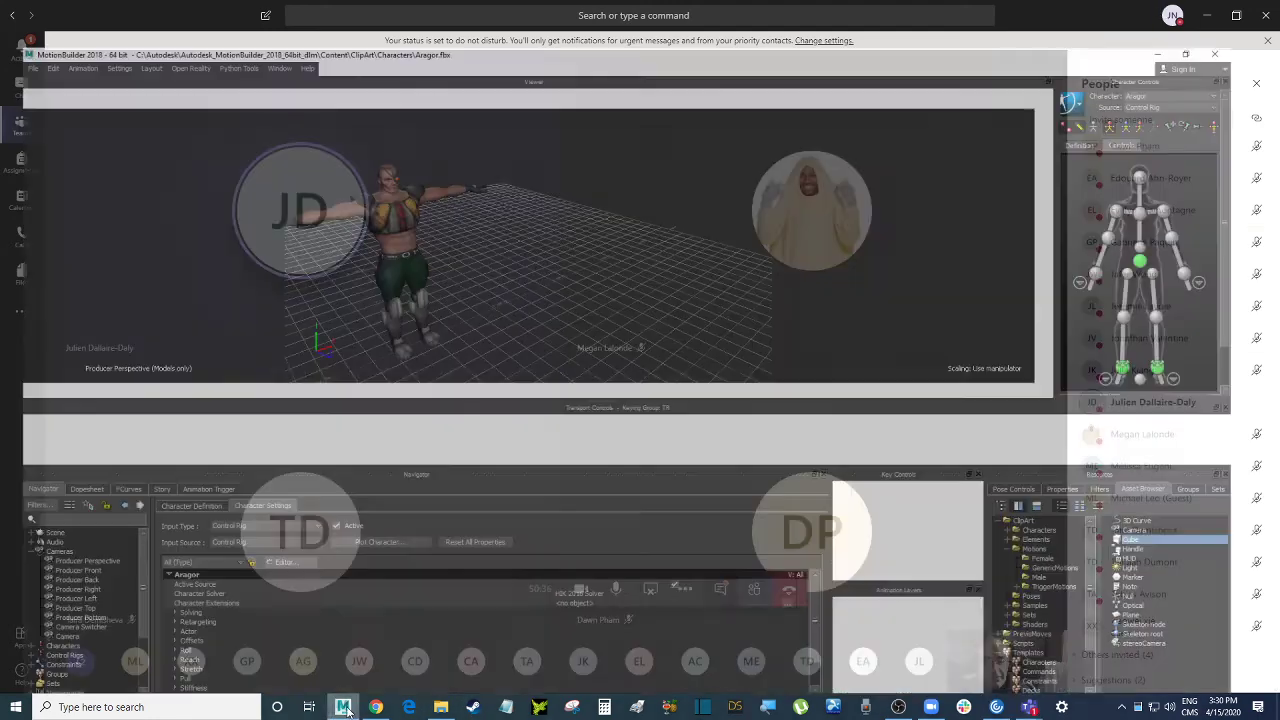
scroll(57, 633, "down", 3)
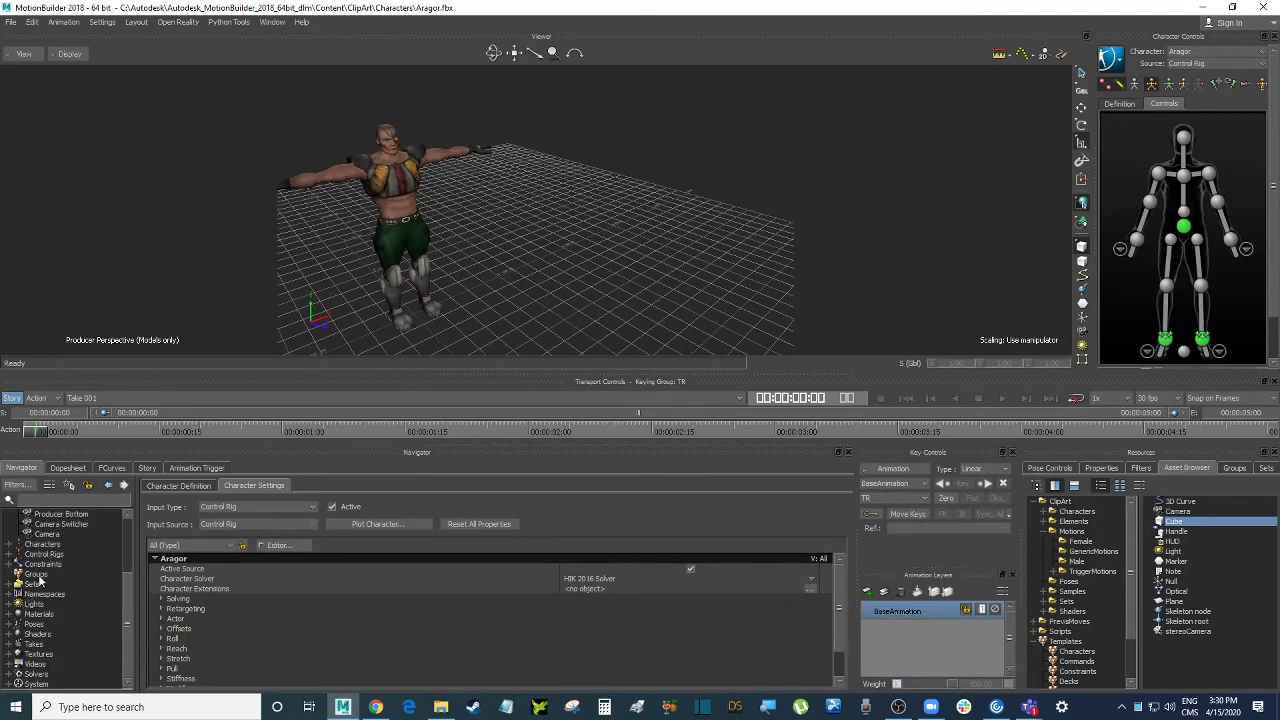
double_click(38, 606)
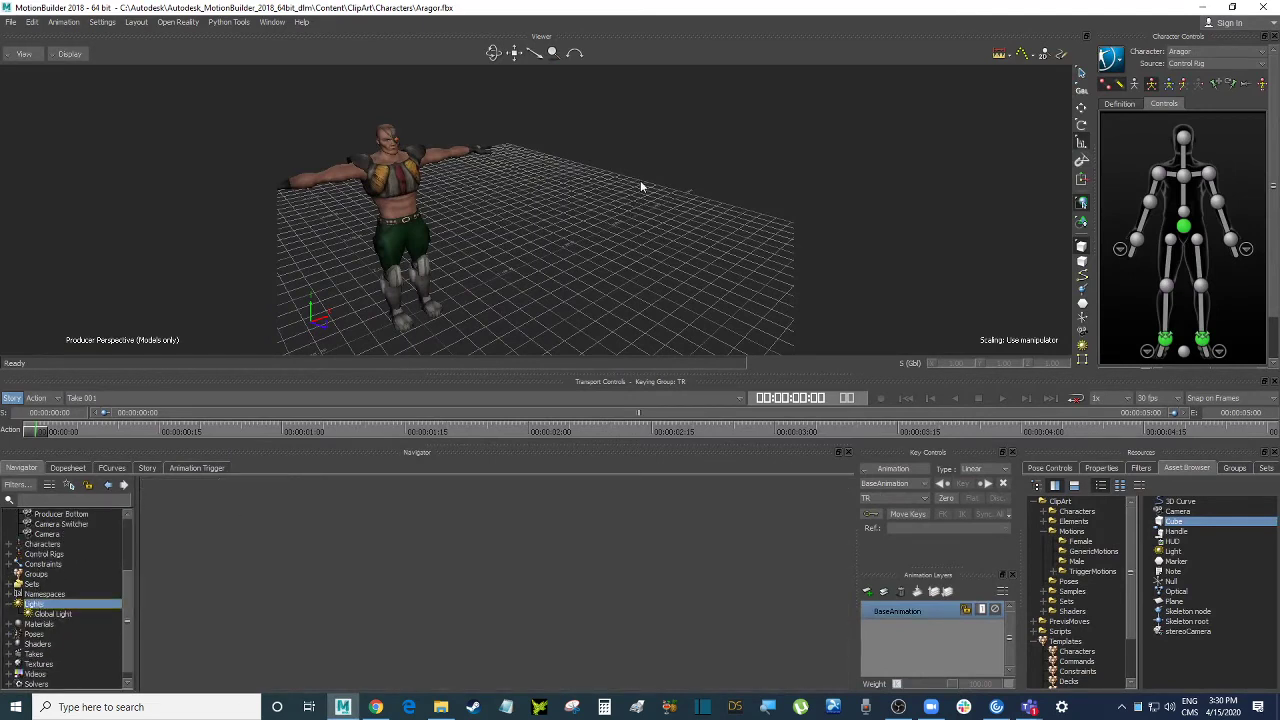
left_click(642, 232)
- Start a new scene without saving the changes and display its Global Light settings
key("ctrl+n")
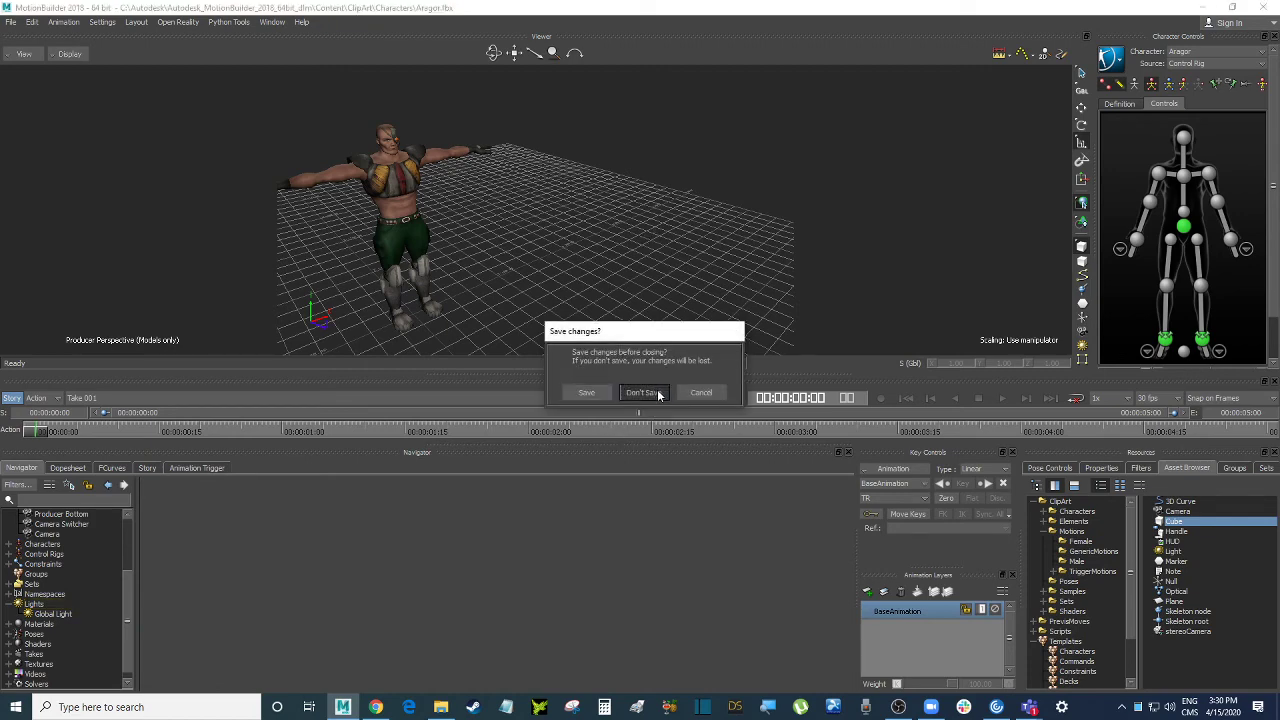
left_click(640, 391)
double_click(45, 574)
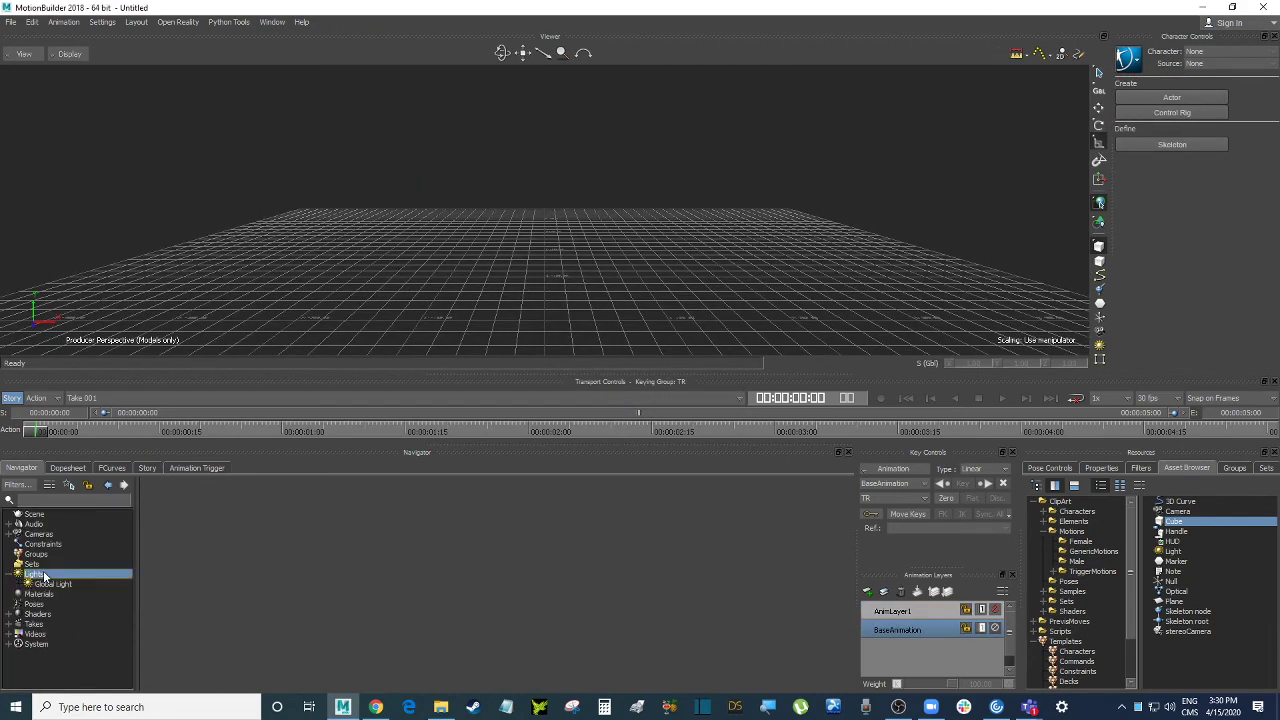
left_click(55, 584)
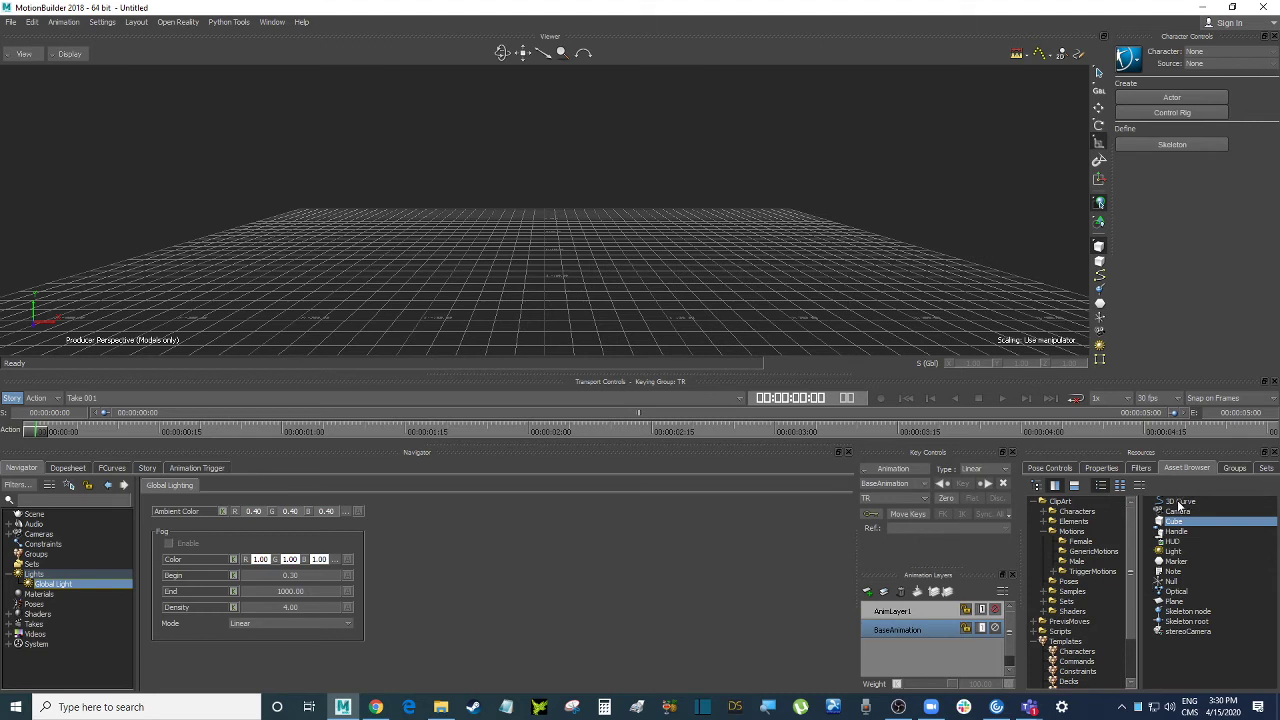
- Merge the clip-art character Aragor into the empty scene with the No Animation option and view him from the front
left_click(1078, 512)
left_click_drag(1185, 502, 801, 370)
left_click_drag(614, 250, 614, 248)
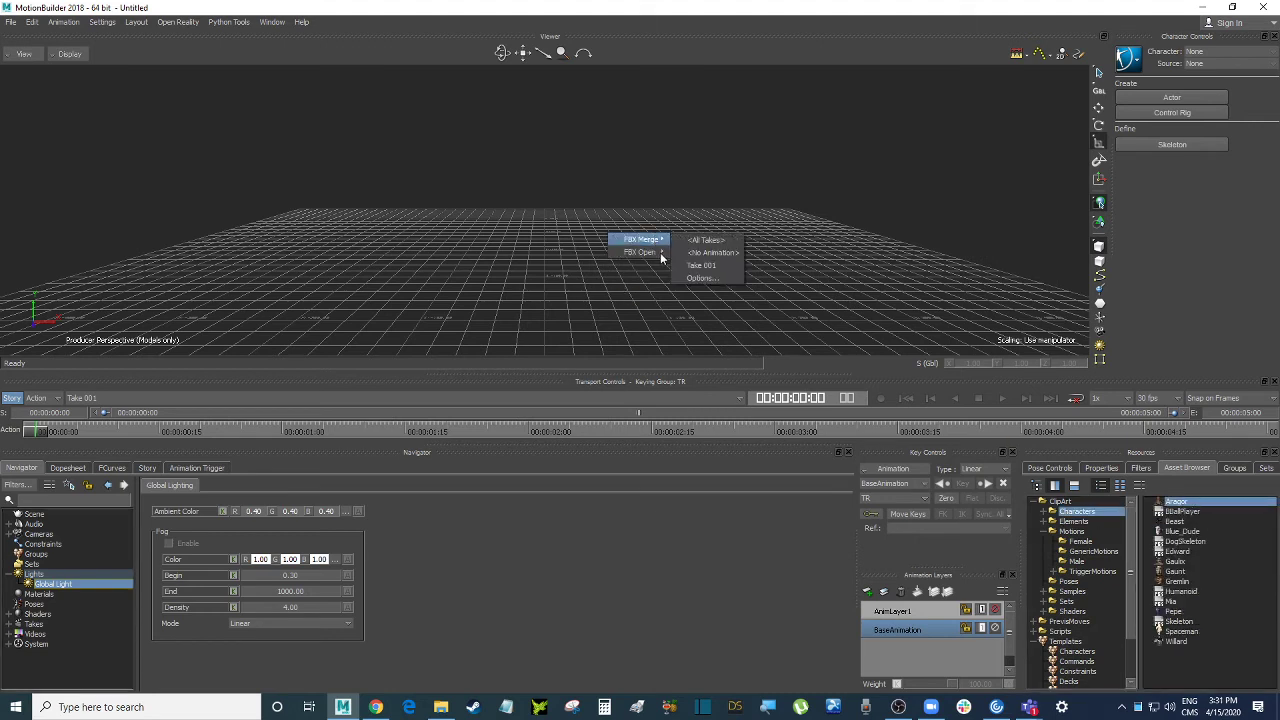
mouse_move(648, 242)
left_click(718, 253)
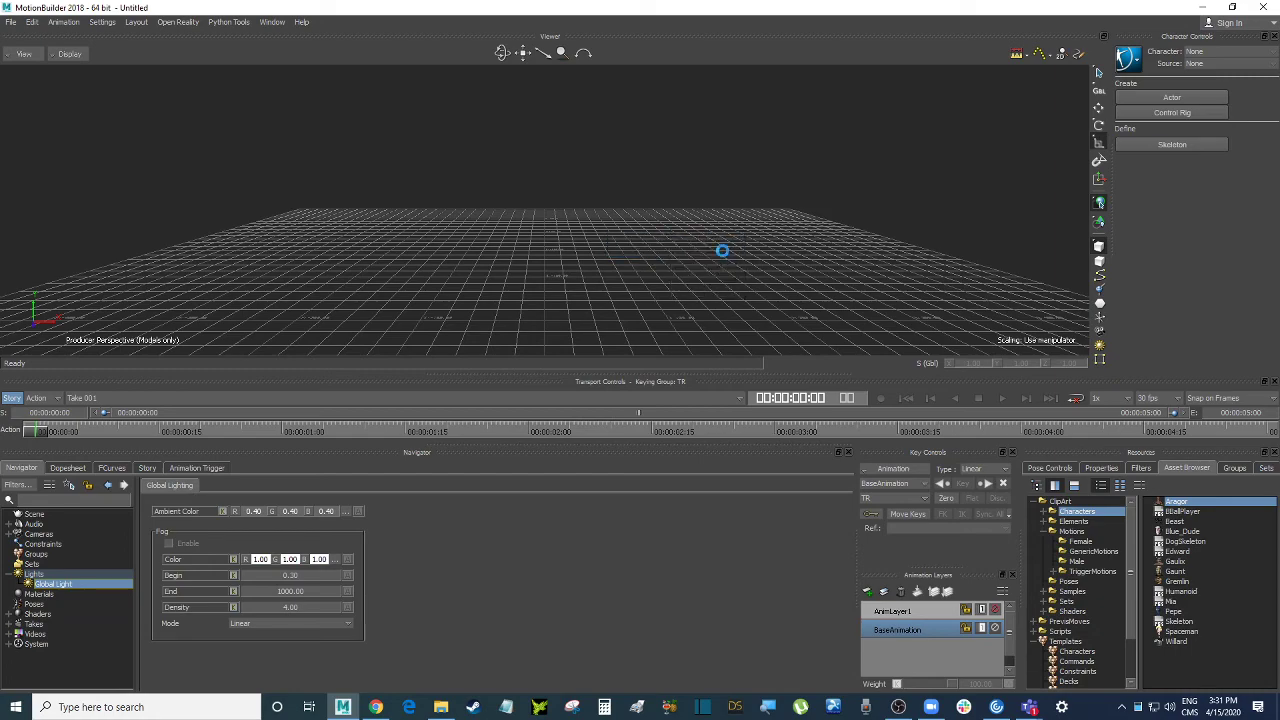
left_click_drag(618, 224, 656, 220, "ctrl+shift")
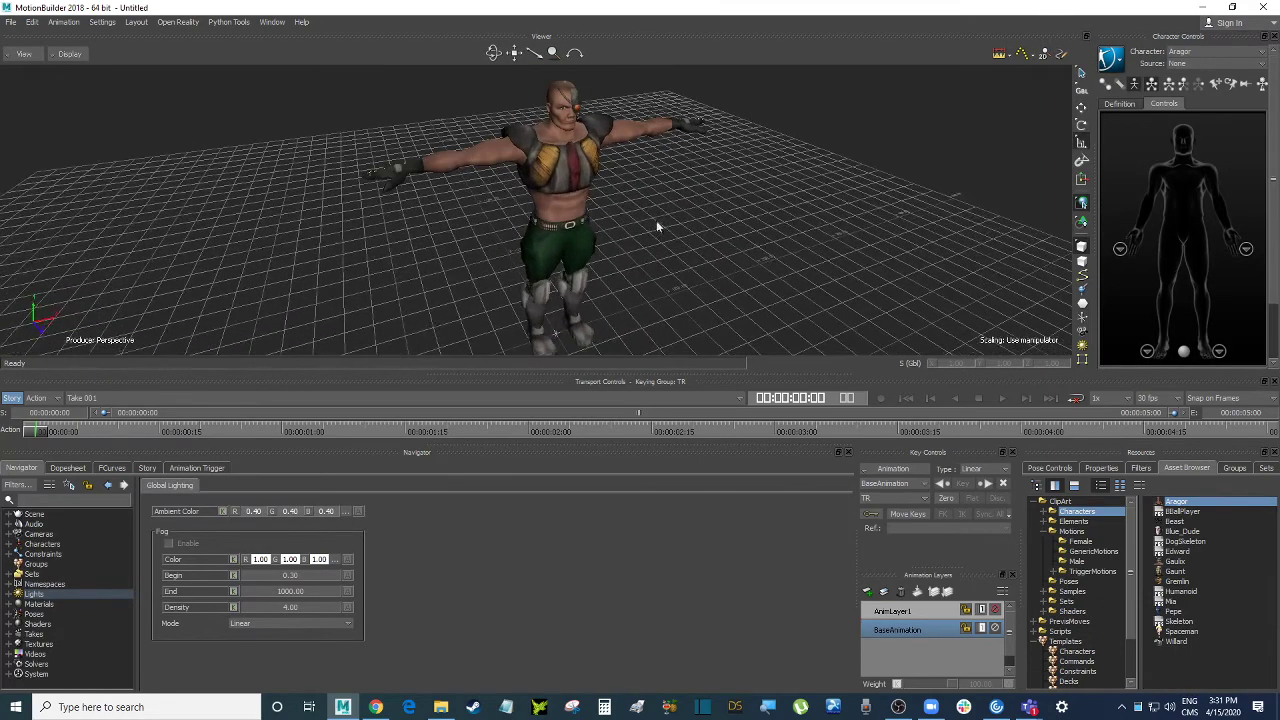
- Try adjusting the brightness of the Global Light's fog color
double_click(38, 595)
left_click(60, 605)
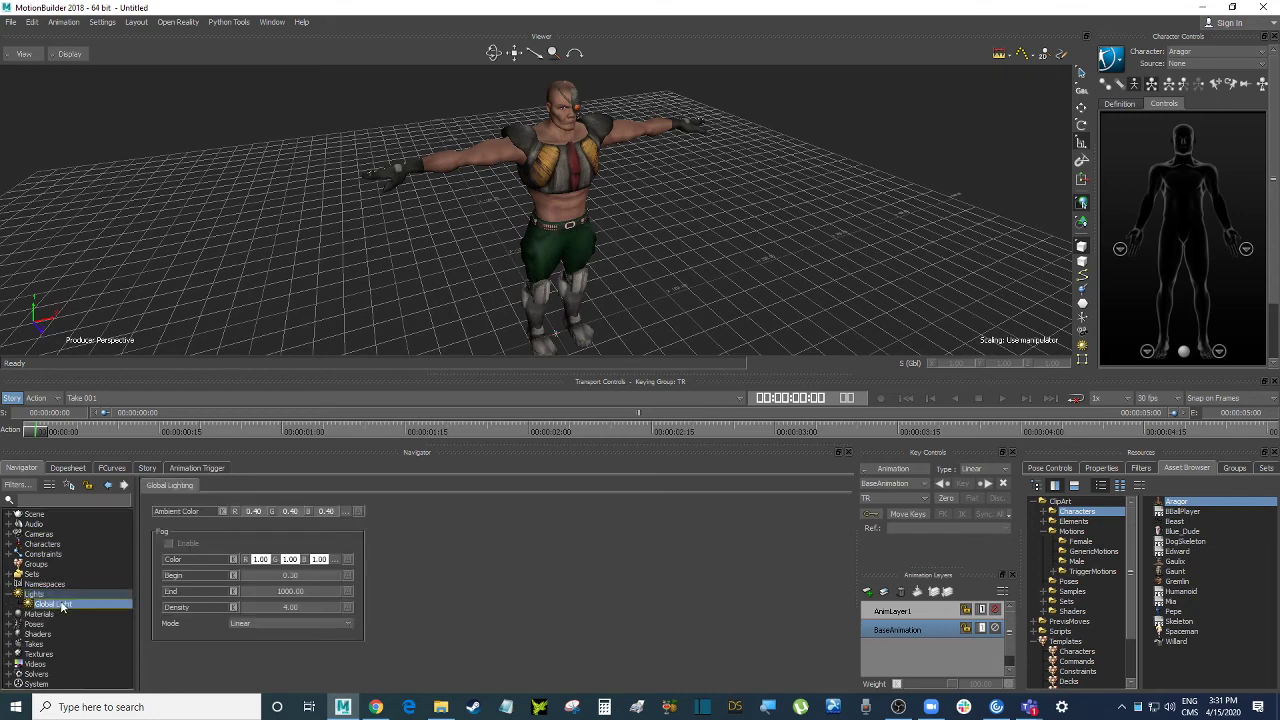
left_click(336, 560)
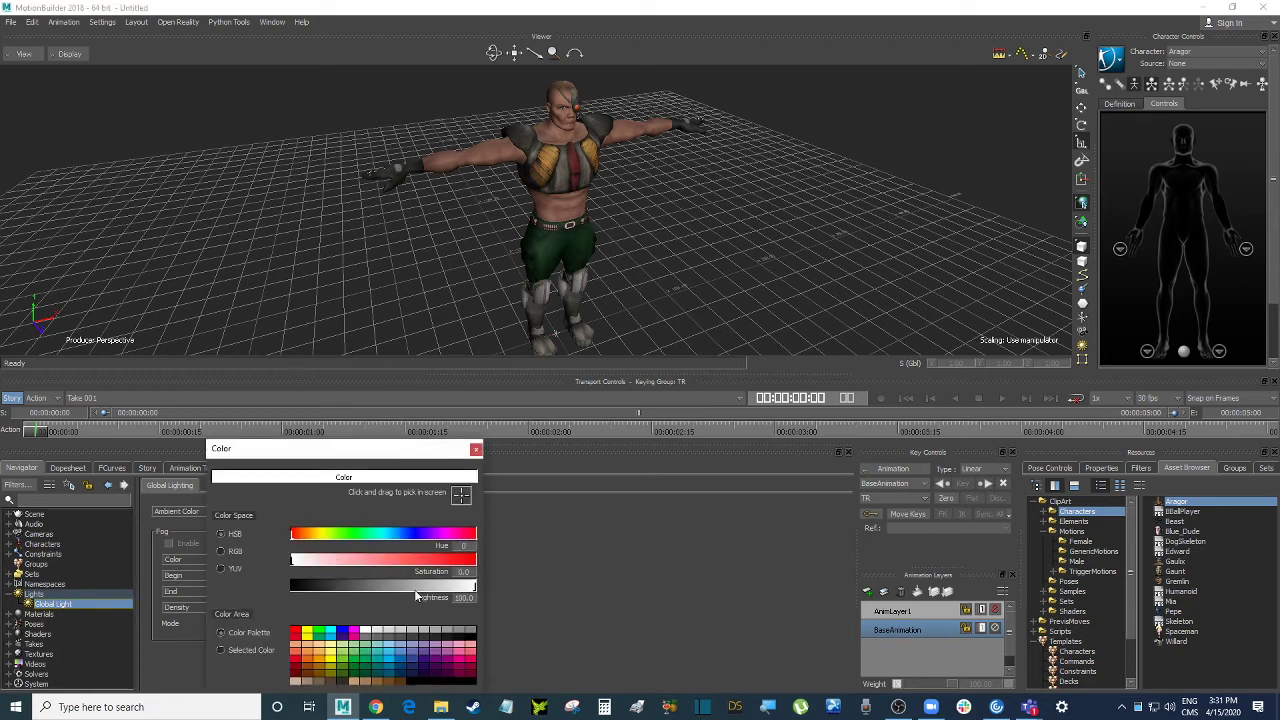
mouse_move(471, 590)
left_mouse_down()
mouse_move(409, 591)
mouse_move(501, 591)
mouse_move(386, 591)
mouse_move(492, 597)
left_mouse_up()
left_click(476, 449)
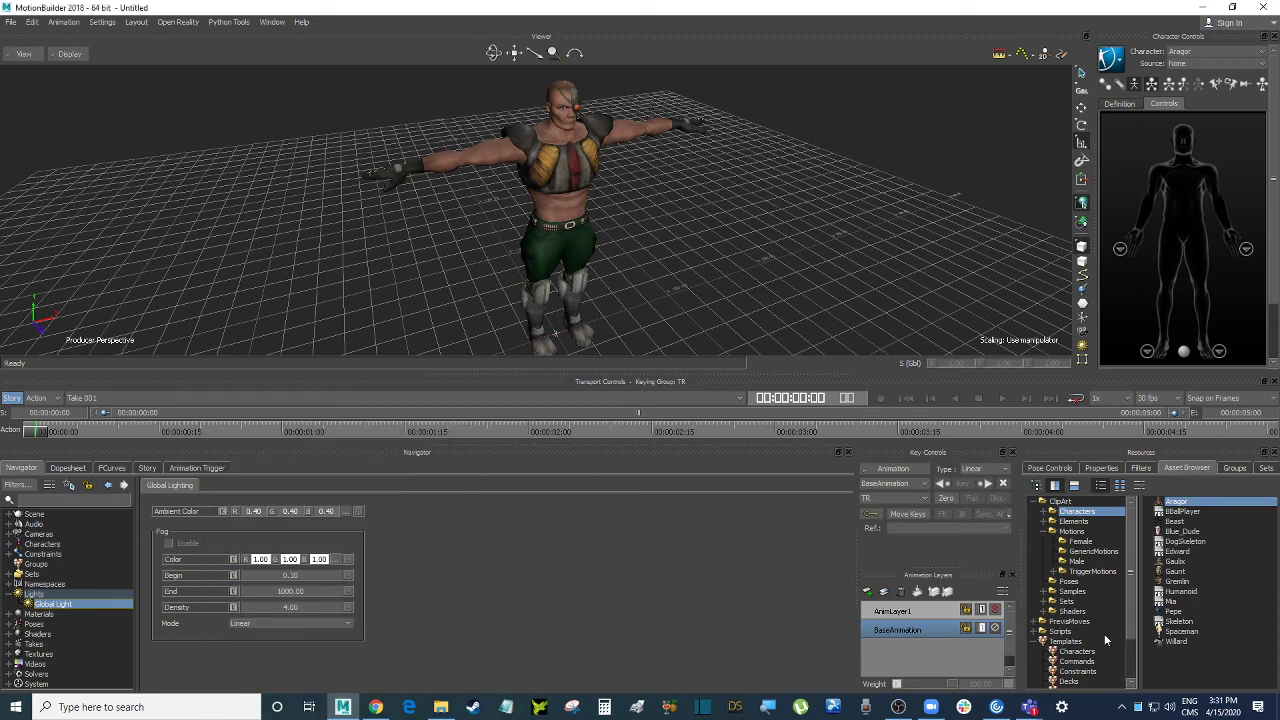
- Add a Light from the Elements templates to the scene near Aragor's head
scroll(1105, 640, "down", 2)
left_click(1090, 644)
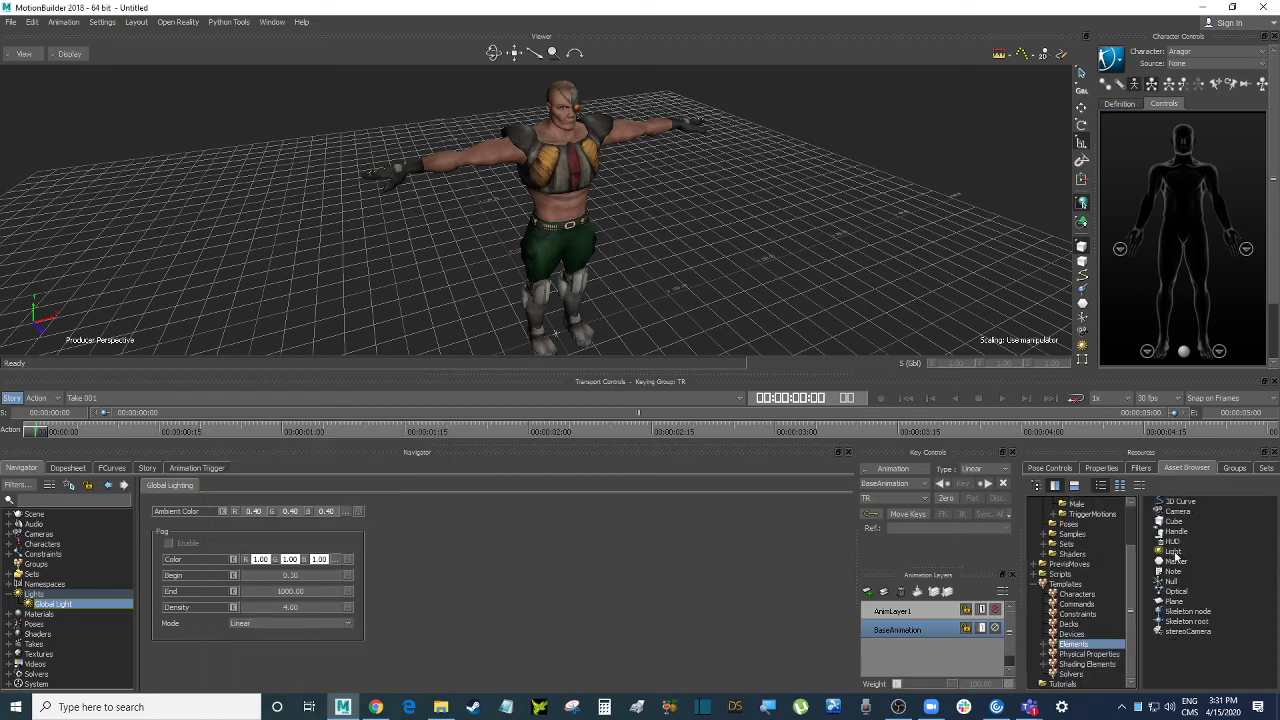
left_click_drag(1173, 551, 632, 97)
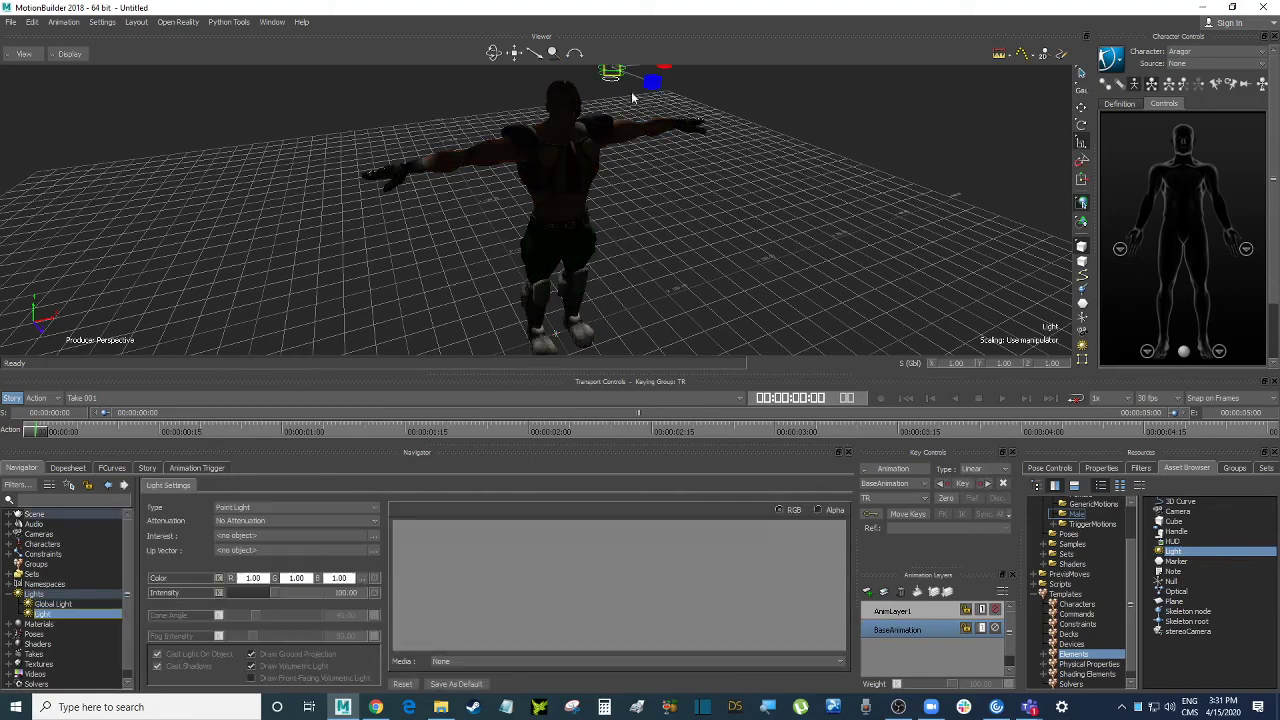
- Move the new light directly above Aragor's head, to about X -4.38, Y 306.88, Z -5.83
scroll(773, 240, "down", 3)
mouse_move(773, 240)
left_mouse_down("ctrl+shift")
mouse_move(732, 220)
mouse_move(737, 242)
mouse_move(786, 243)
left_mouse_up("ctrl+shift")
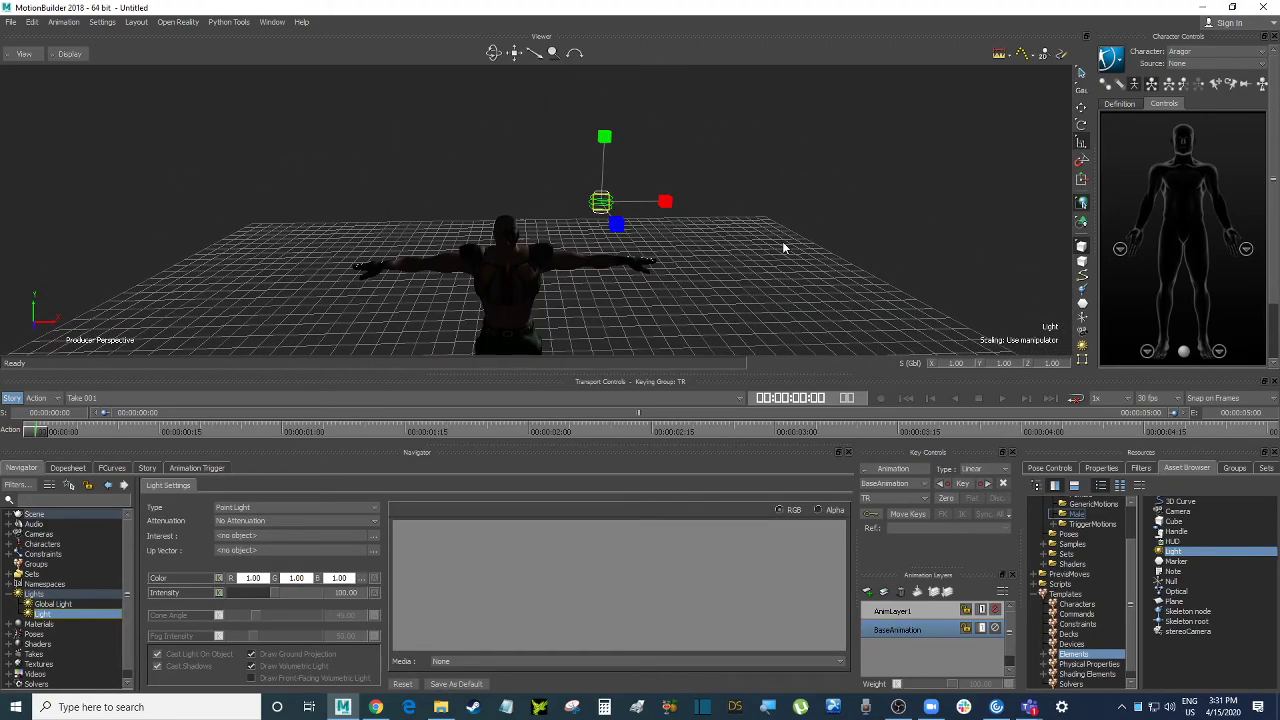
key("t")
left_click_drag(629, 183, 533, 80)
left_click_drag(600, 145, 636, 158, "ctrl+shift")
left_click_drag(522, 156, 603, 156)
left_click_drag(677, 132, 699, 224, "ctrl+shift")
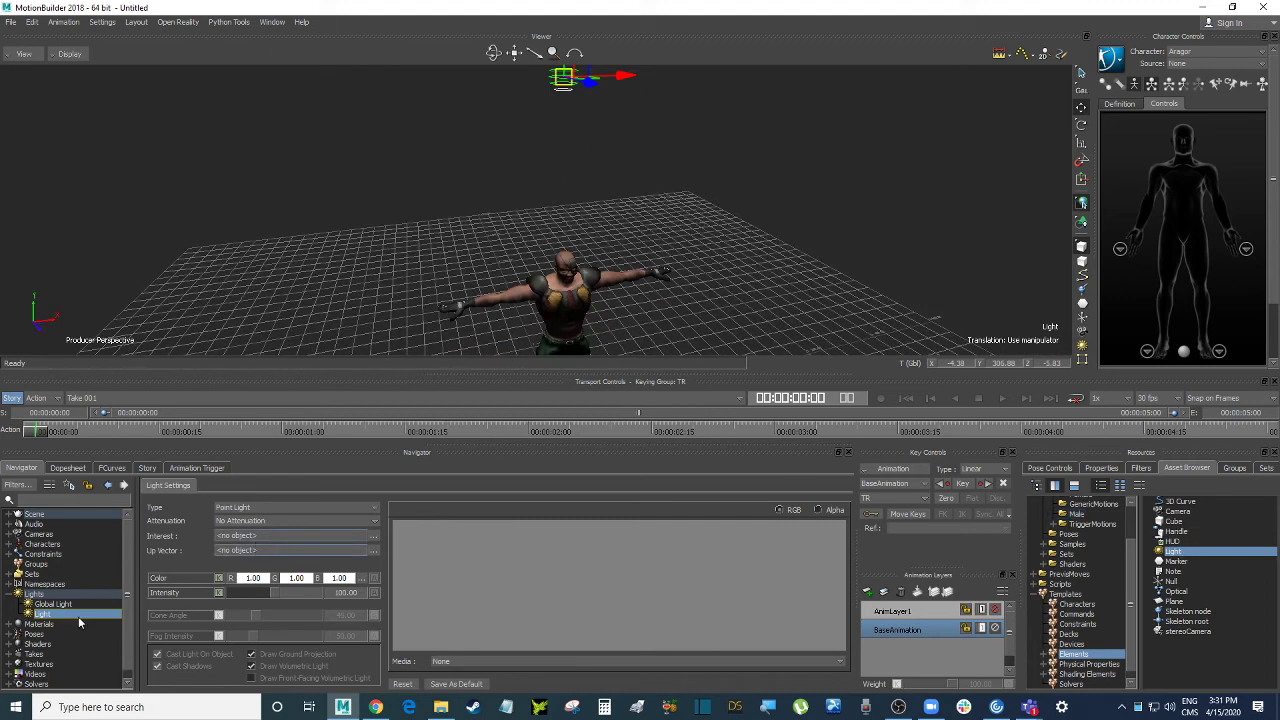
- Review the new light's type options and display its full list of properties
left_click(252, 504)
left_click(252, 510)
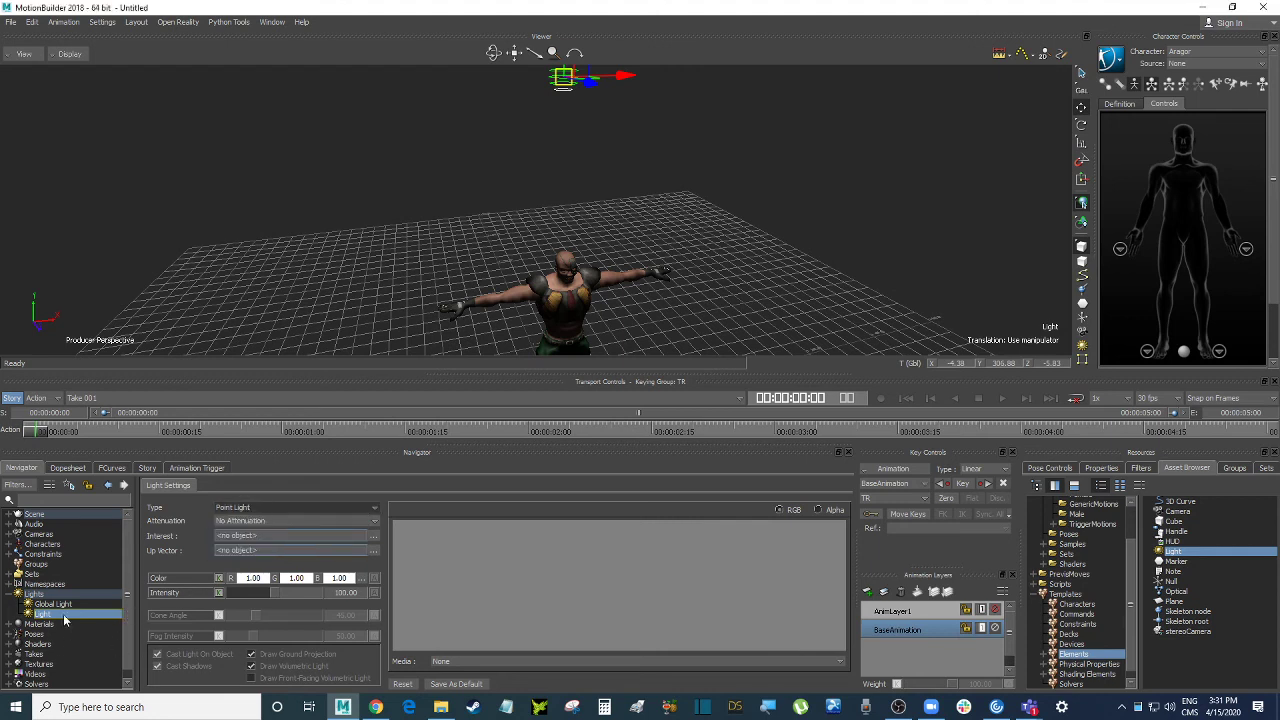
left_click(1103, 469)
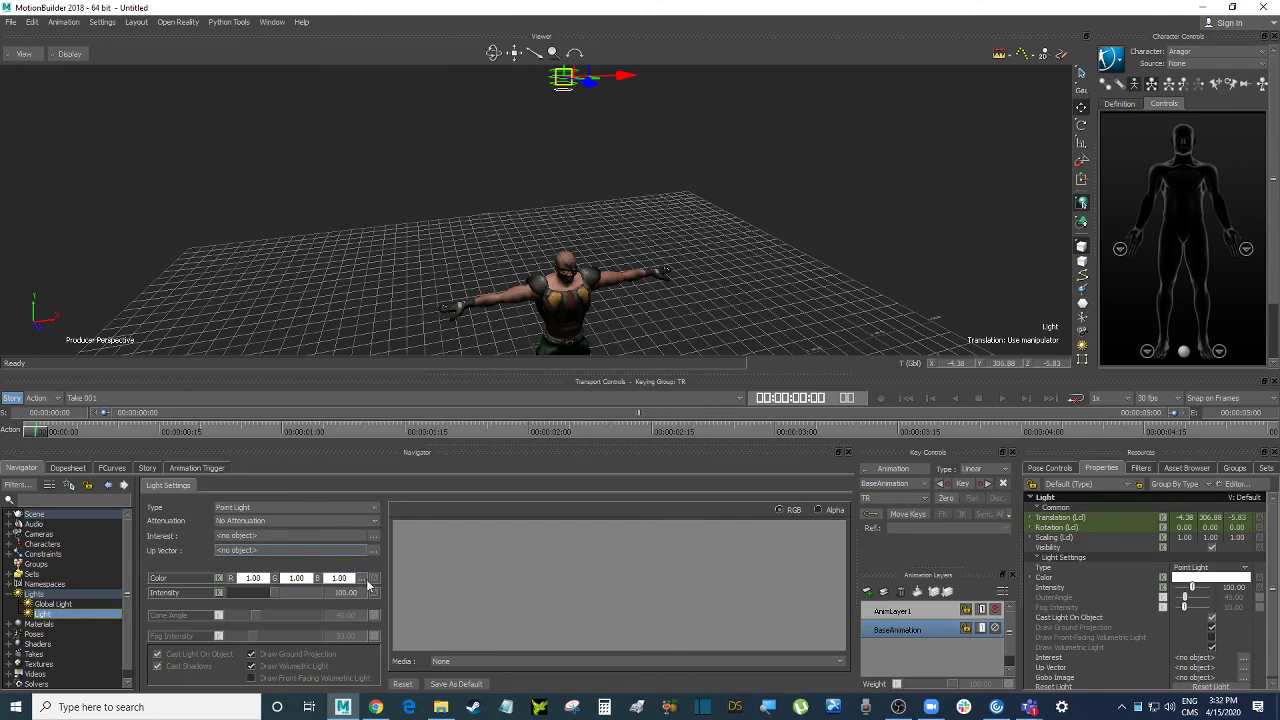
- Set the point light's intensity to about 113.85, keeping its color white at full brightness
mouse_move(278, 592)
left_mouse_down()
mouse_move(347, 598)
mouse_move(272, 597)
mouse_move(283, 593)
left_mouse_up()
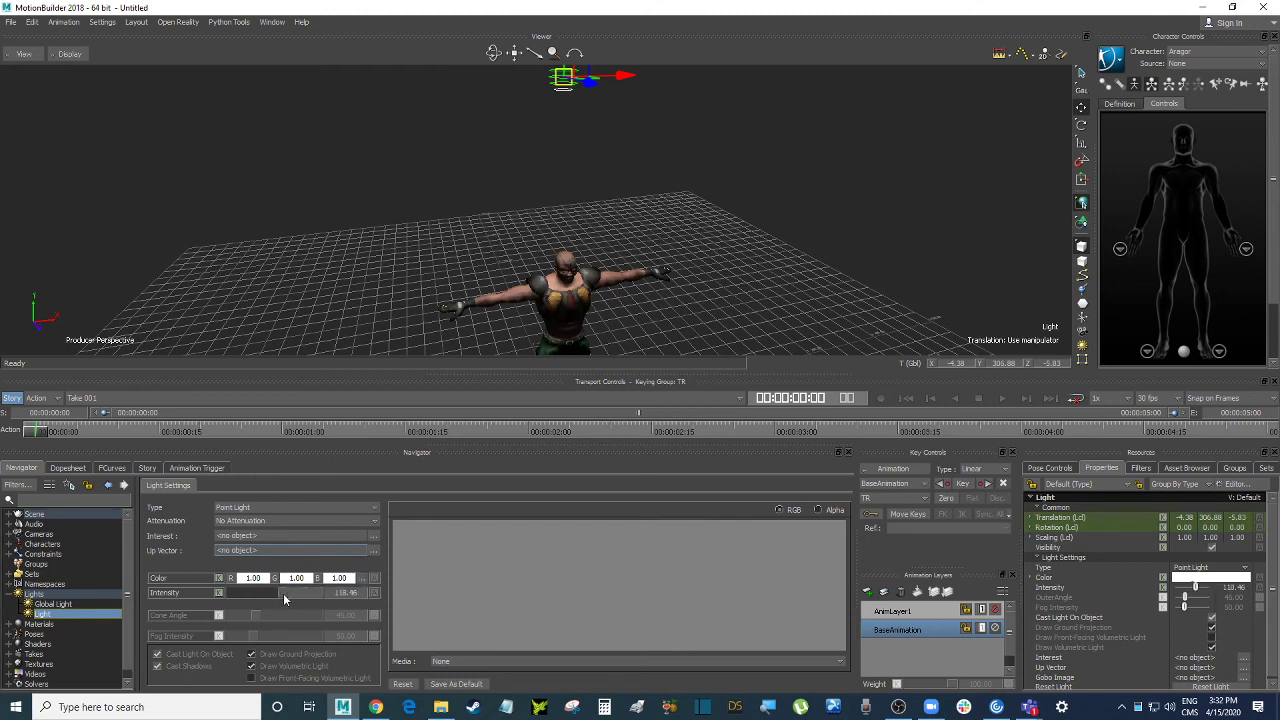
left_click(365, 579)
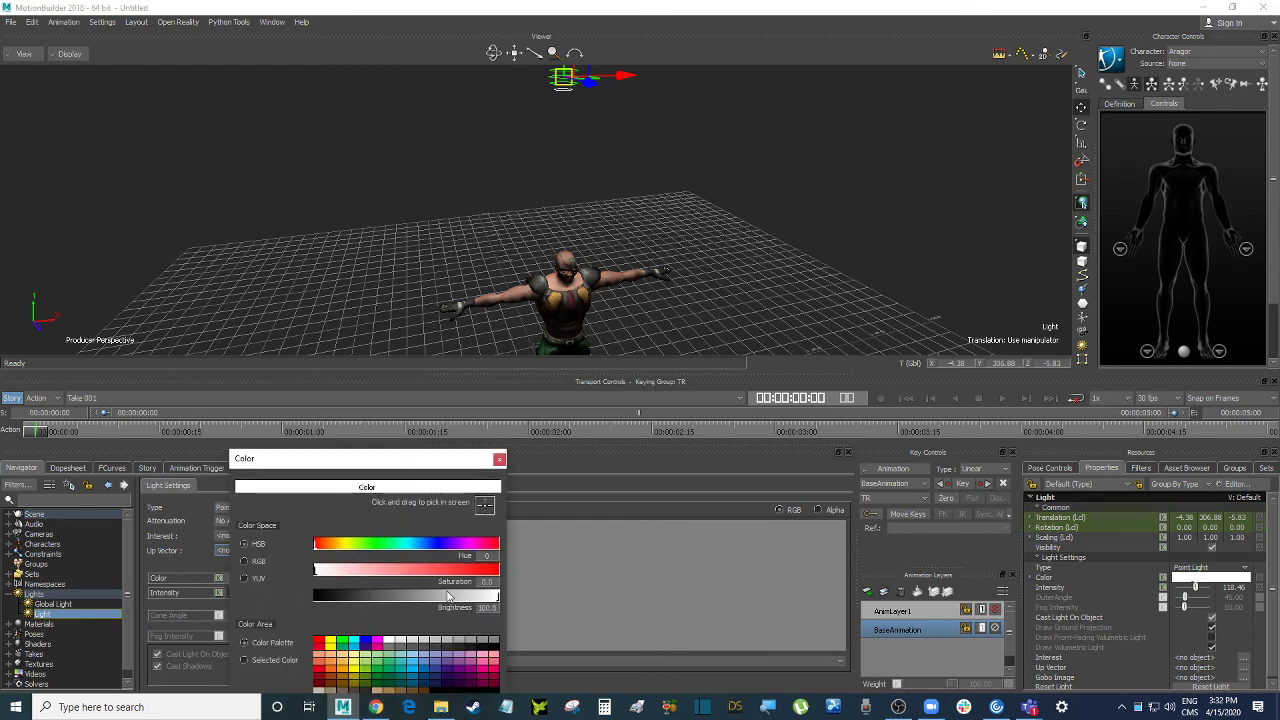
left_click_drag(448, 596, 517, 590)
left_click(499, 459)
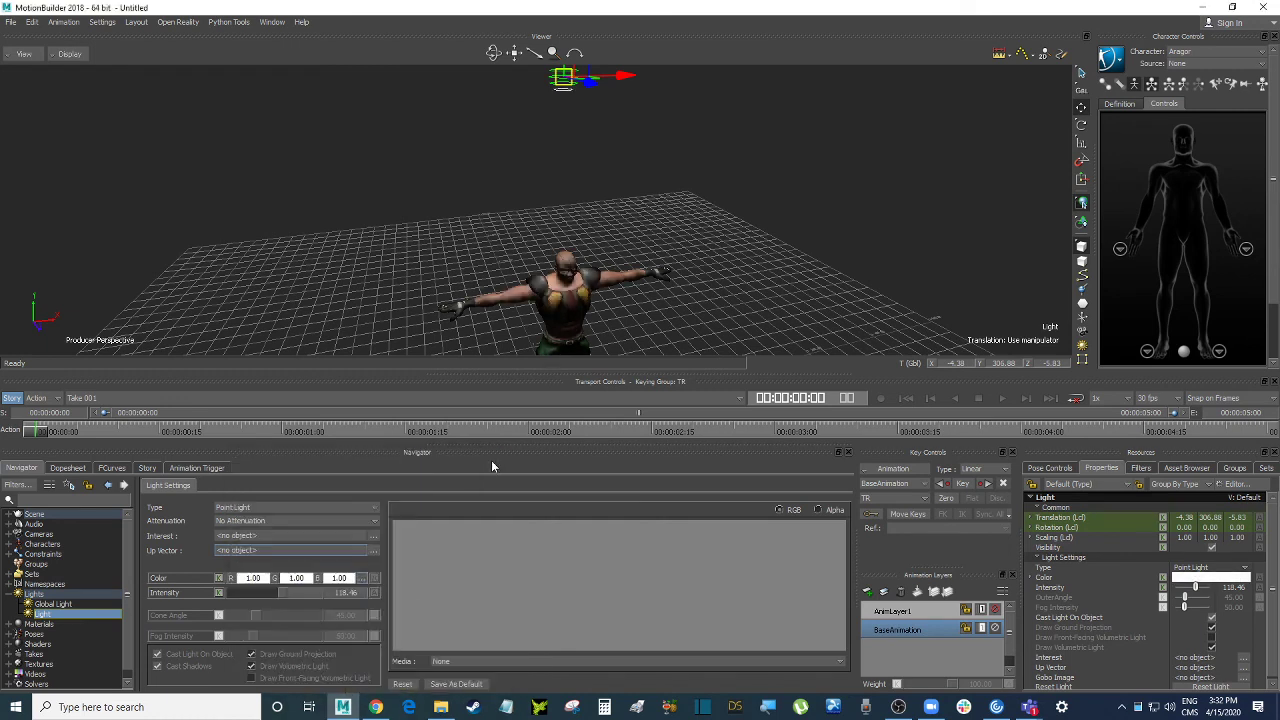
mouse_move(286, 591)
left_mouse_down()
mouse_move(305, 592)
mouse_move(281, 597)
left_mouse_up()
- Expand the scene's Materials, widen the scene tree, and examine the settings of Aragor's Gun_AragorSG material
scroll(84, 600, "down", 1)
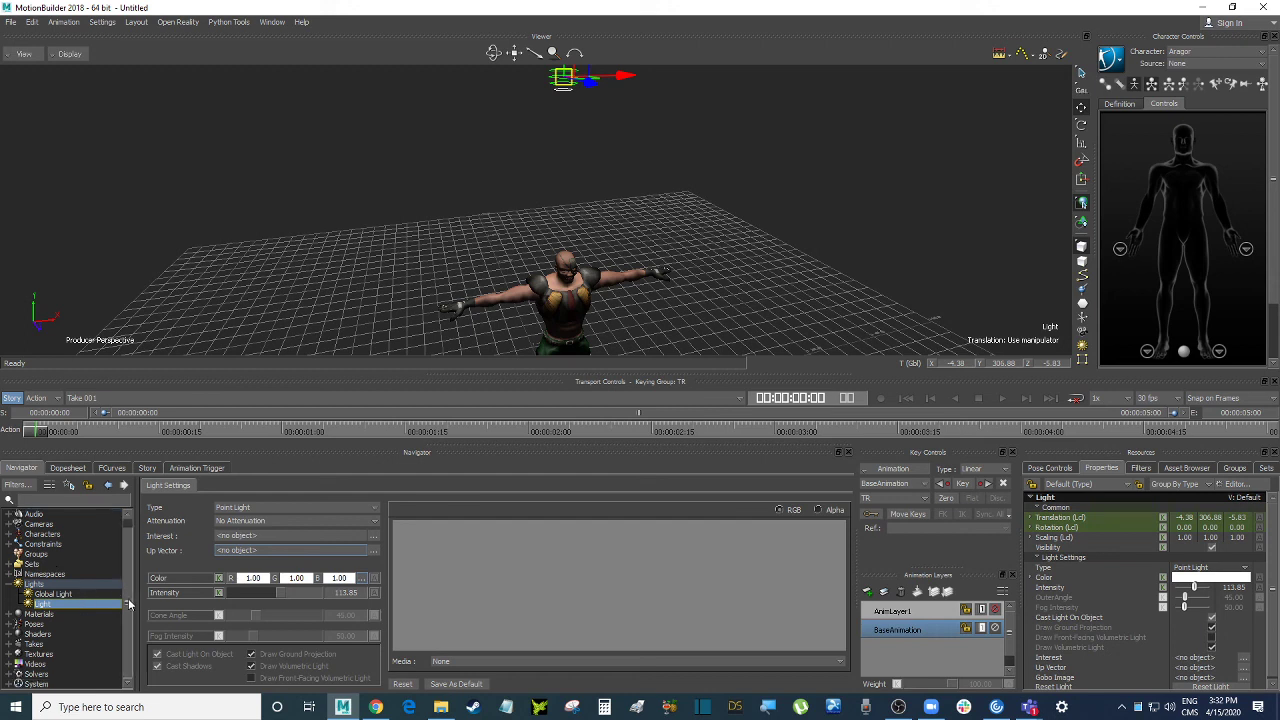
double_click(55, 615)
scroll(128, 607, "down", 5)
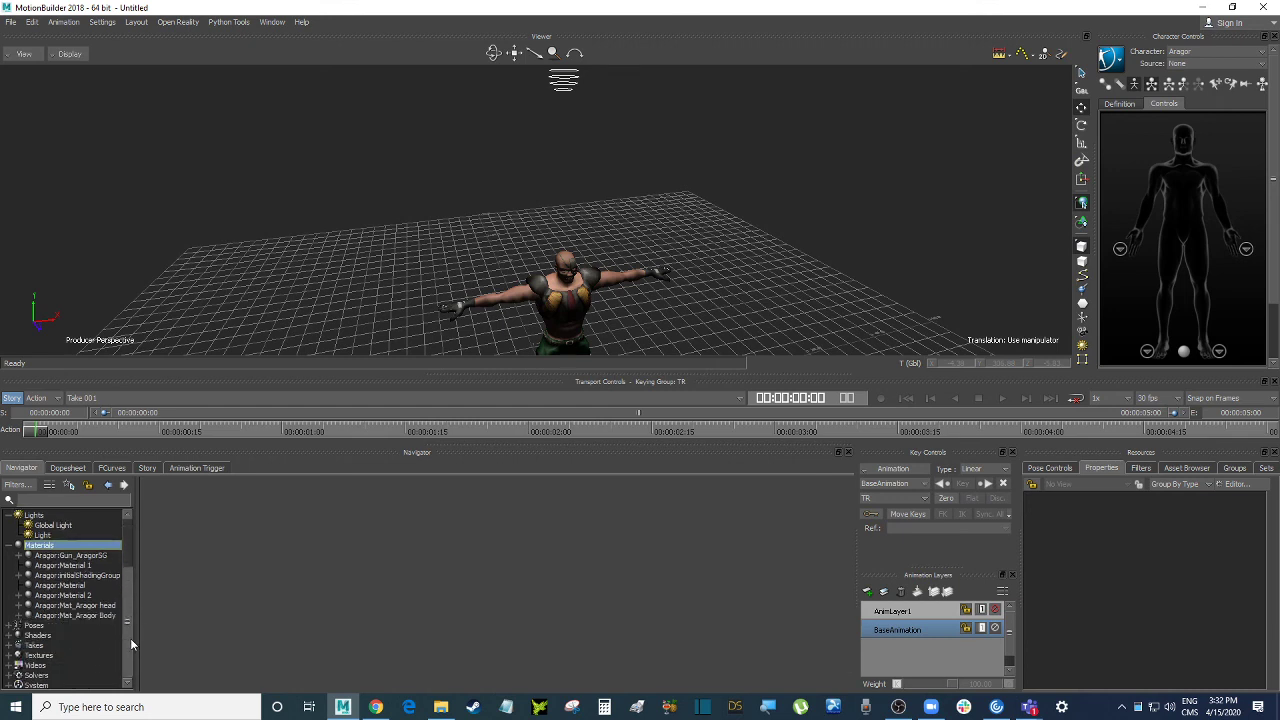
left_click_drag(132, 638, 149, 614)
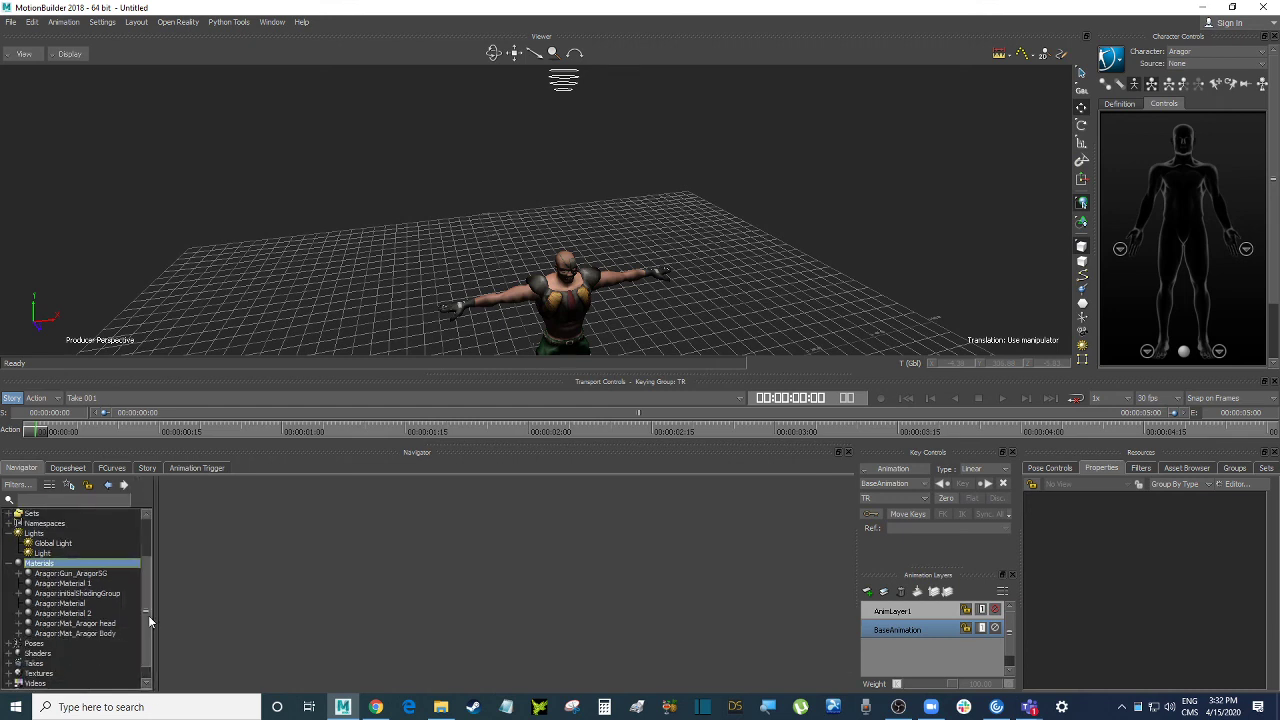
left_click(92, 575)
double_click(95, 576)
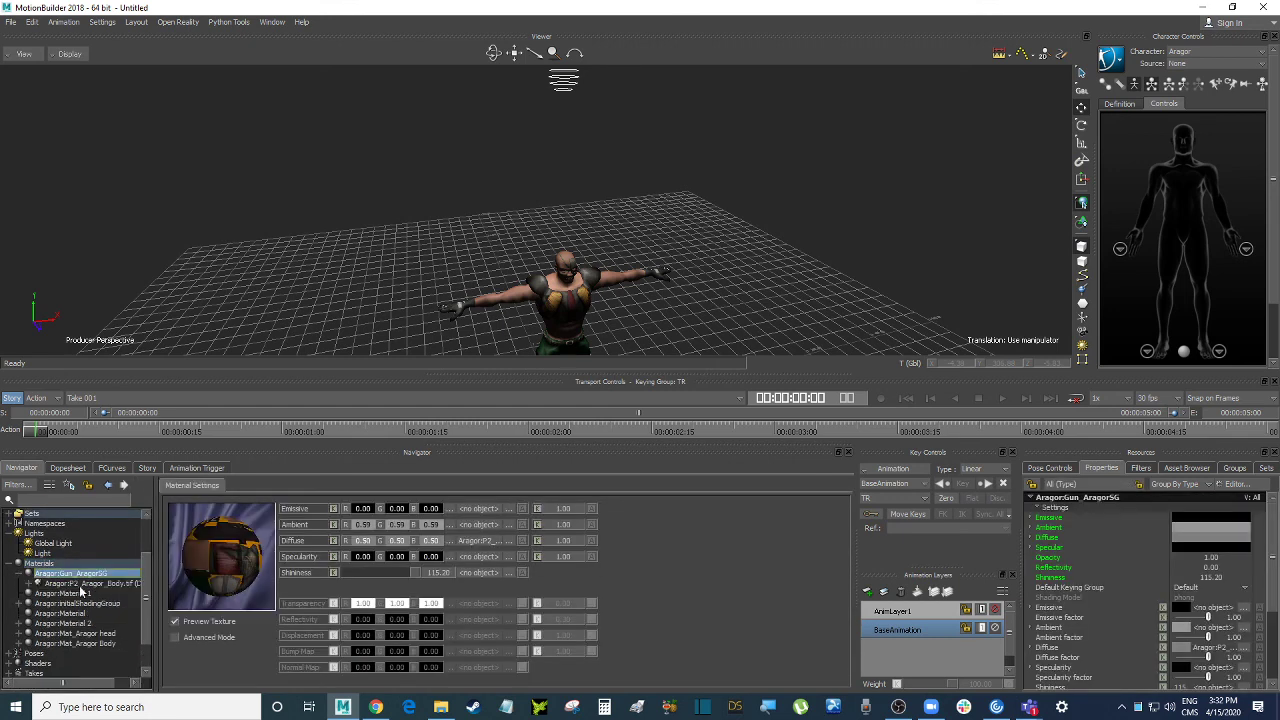
- Collapse the Materials category and select the point light to display its settings
left_click(40, 564)
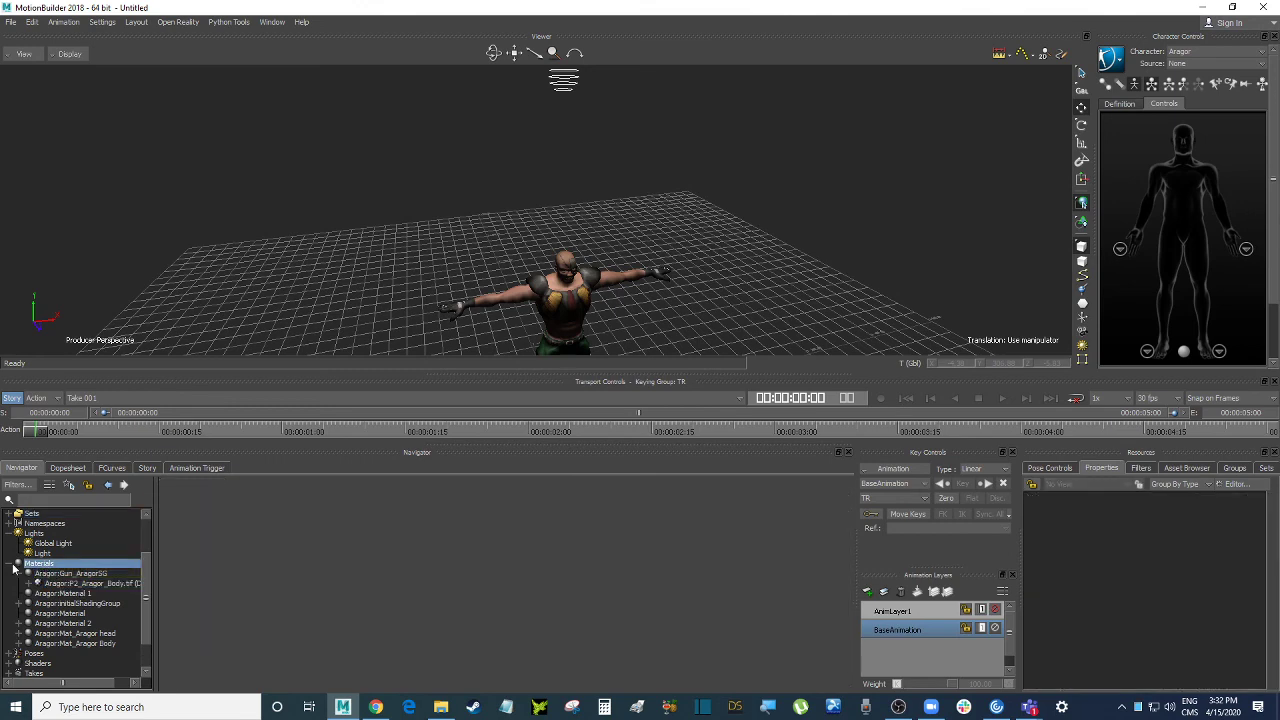
left_click(17, 564)
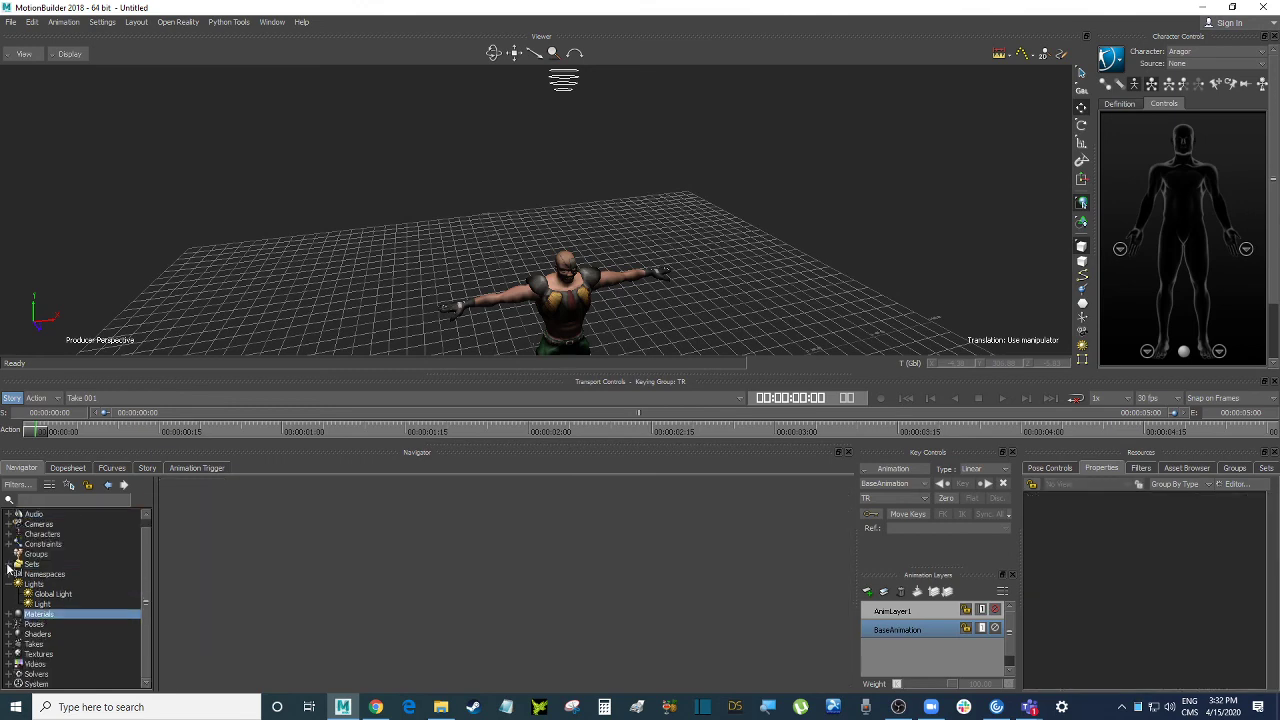
double_click(50, 605)
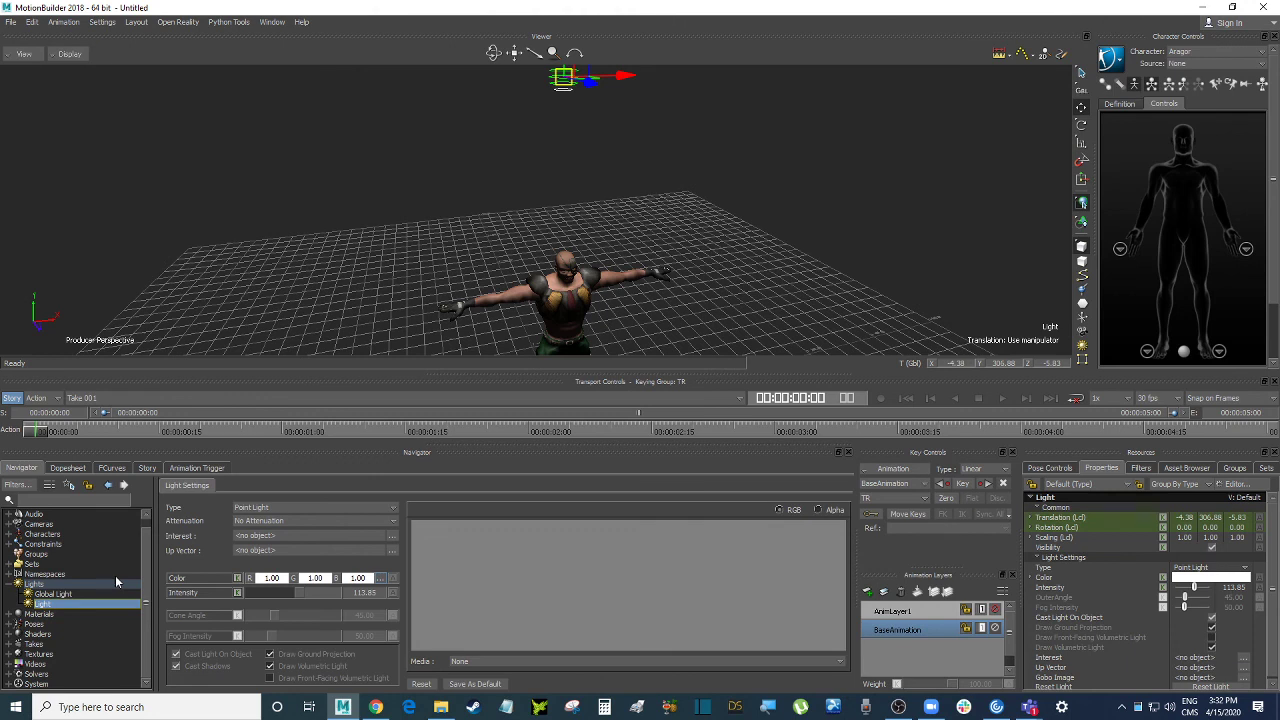
- Check the class call in Teams, minimize it, and switch to the OBS recording window
mouse_move(1029, 707)
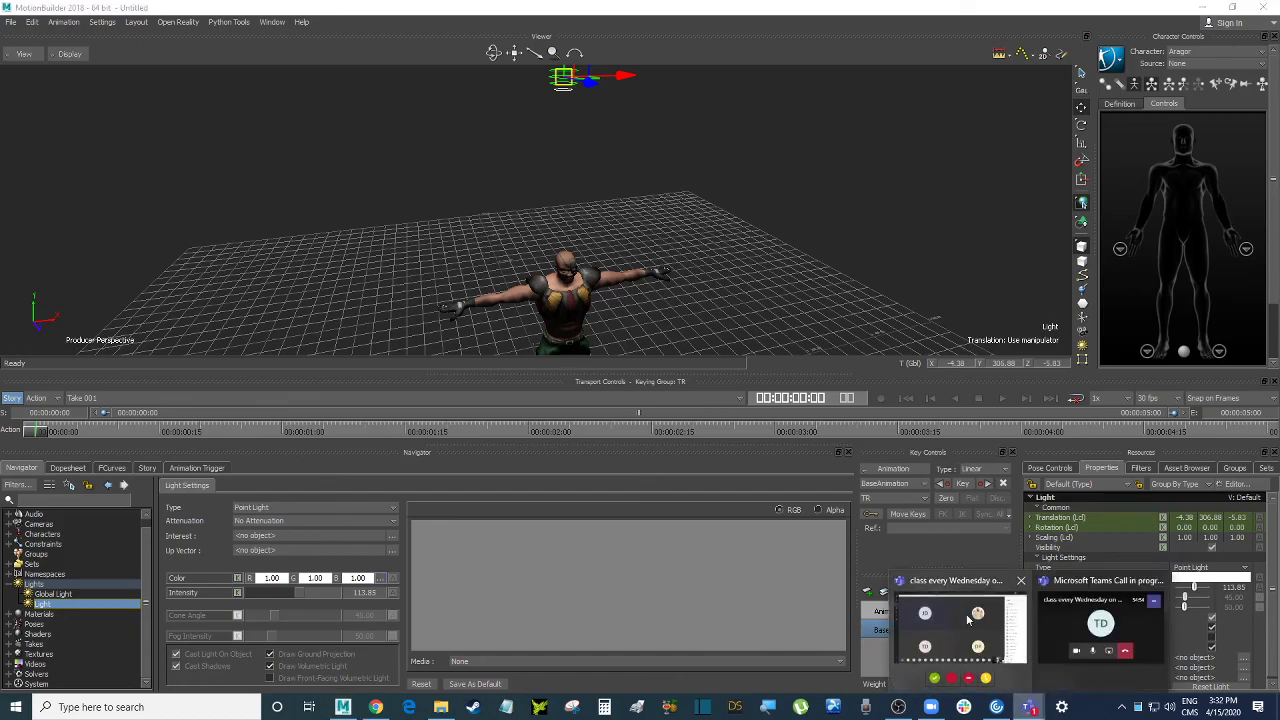
left_click(957, 633)
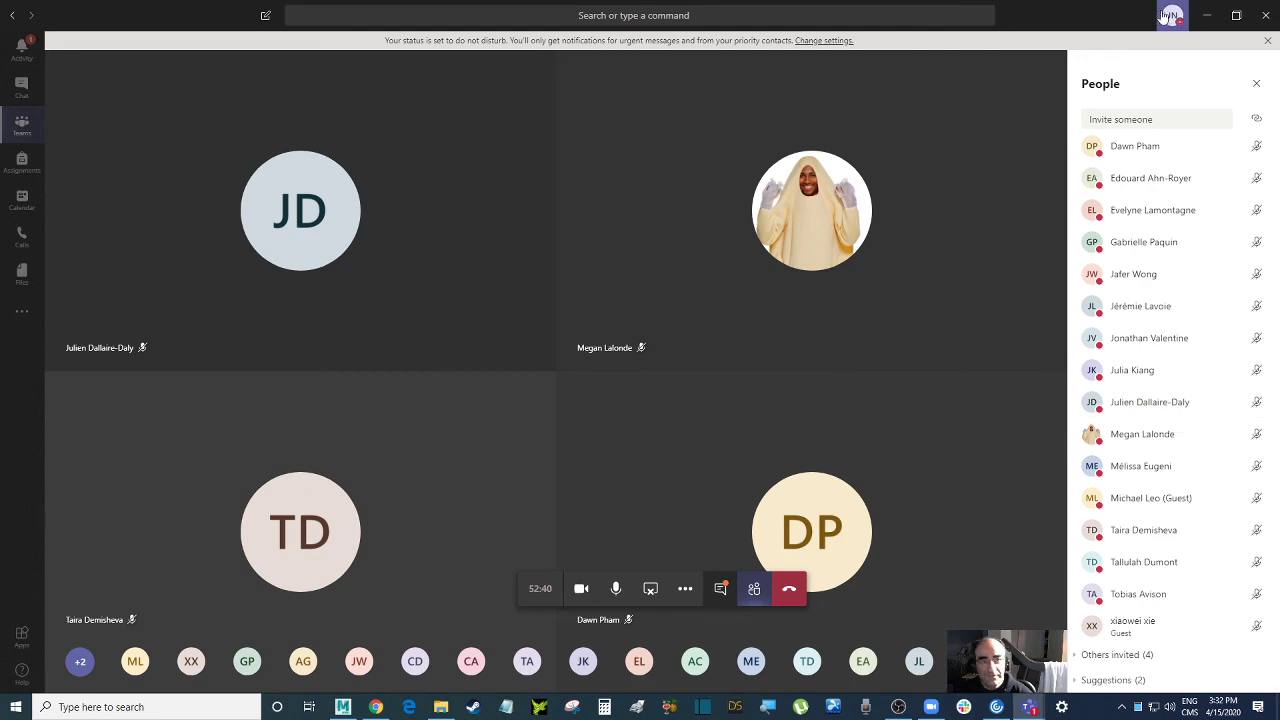
left_click(1207, 15)
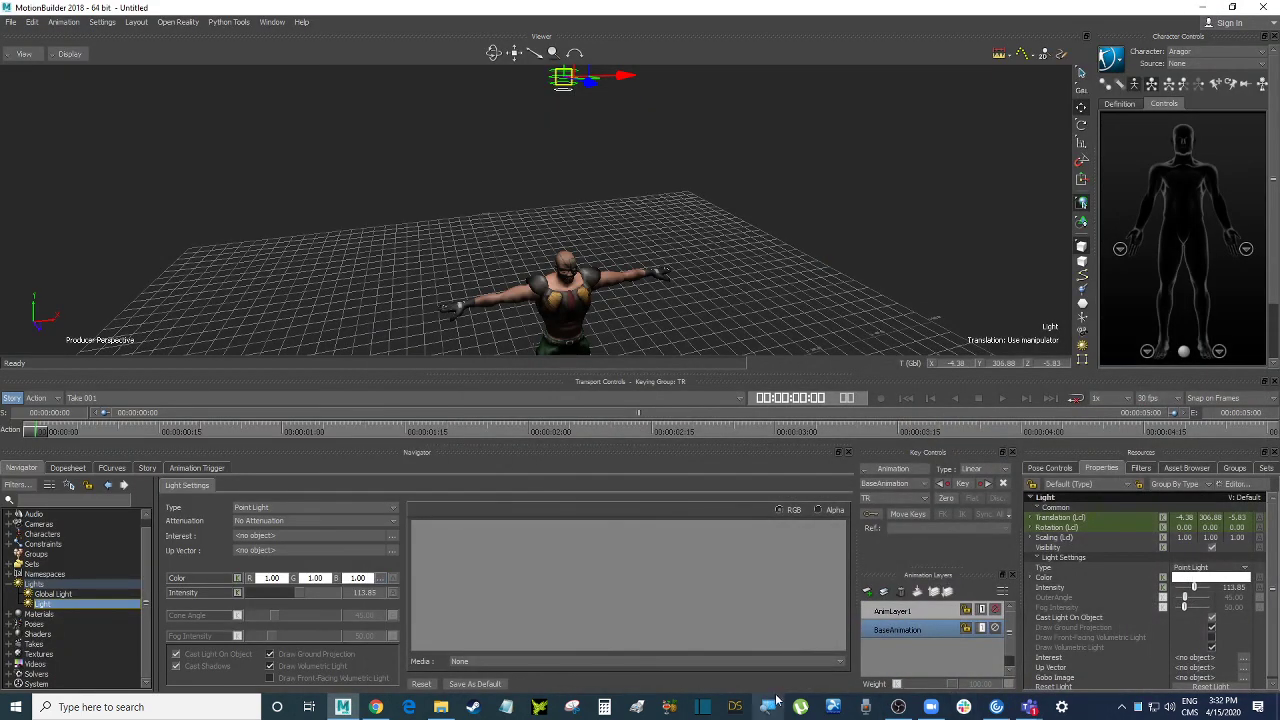
left_click(886, 707)
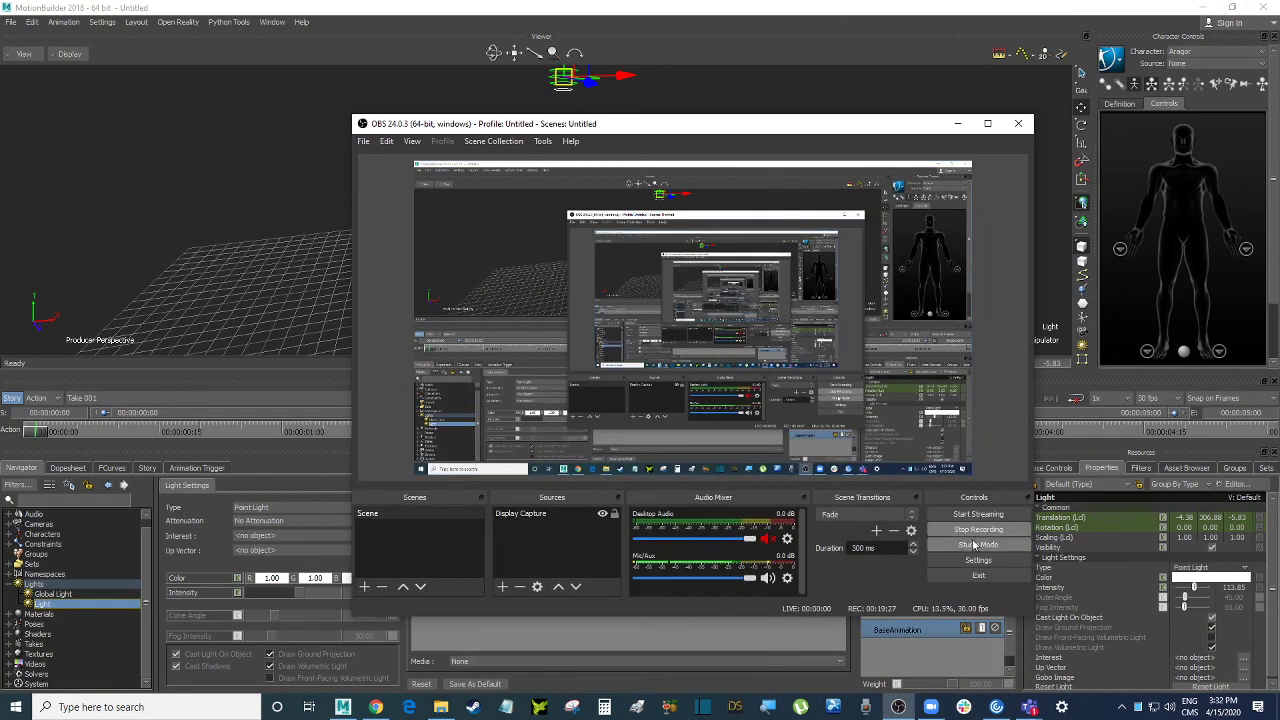